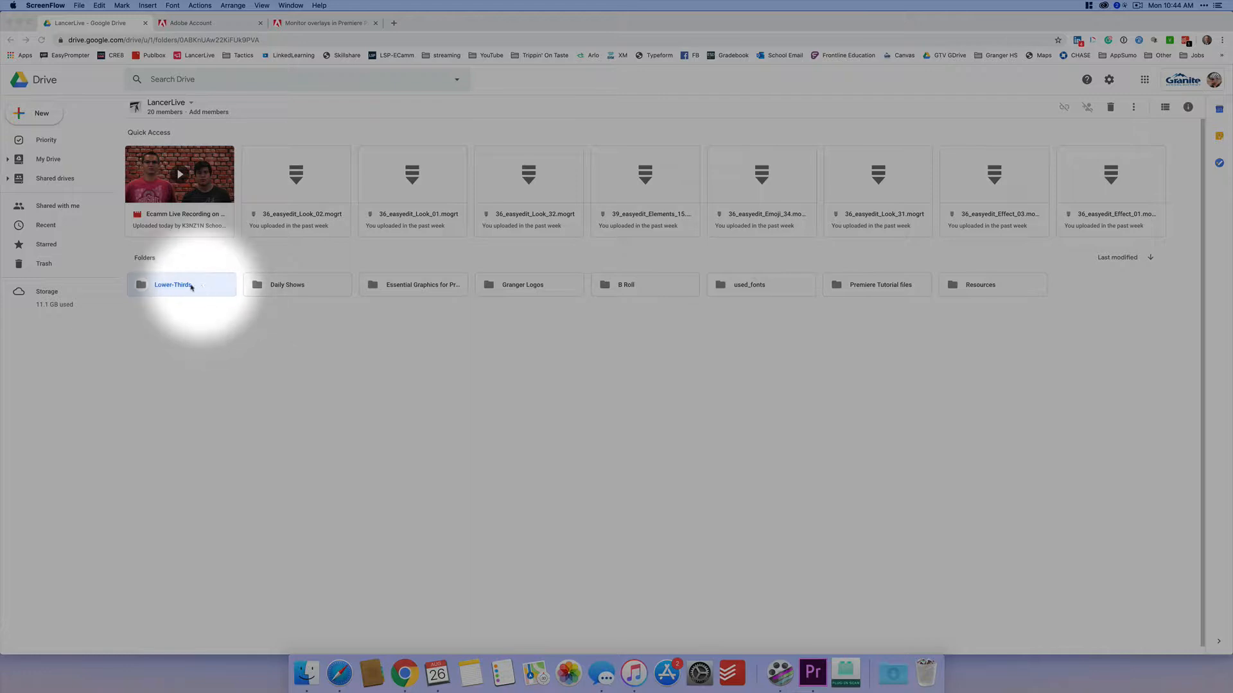
Try to download the Essential Graphics for Premiere folder from the LancerLive shared drive, and cancel the download
left_click(304, 295)
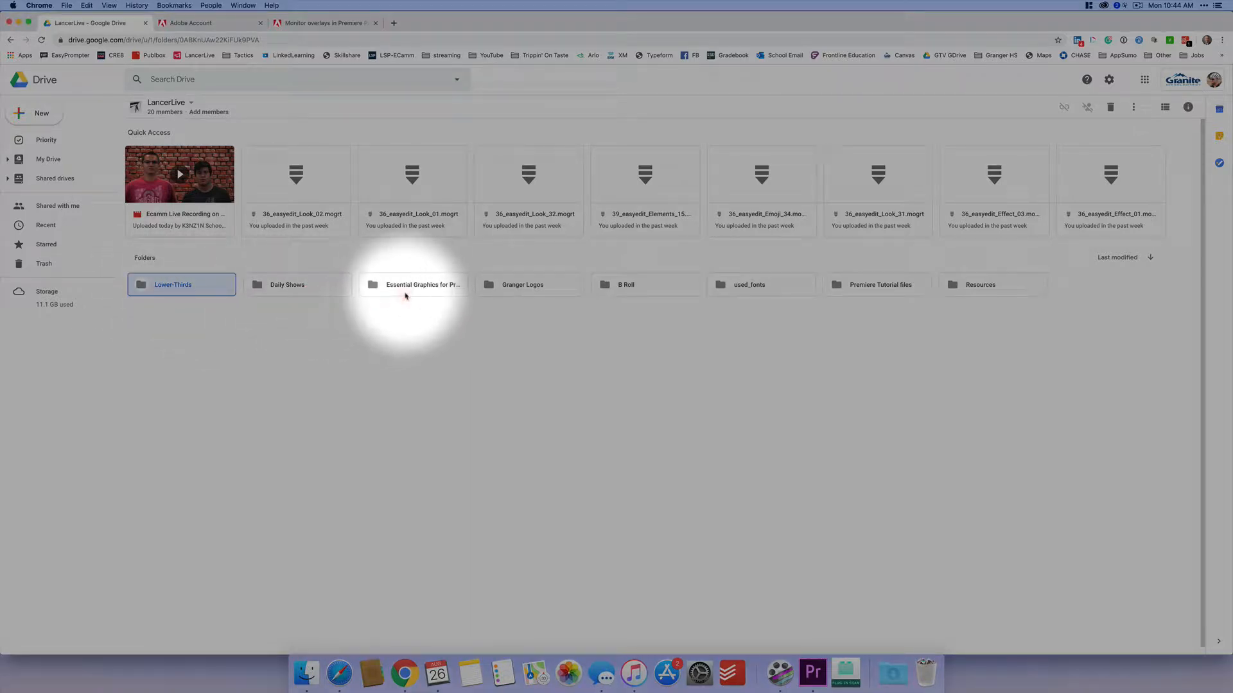
left_click(408, 294)
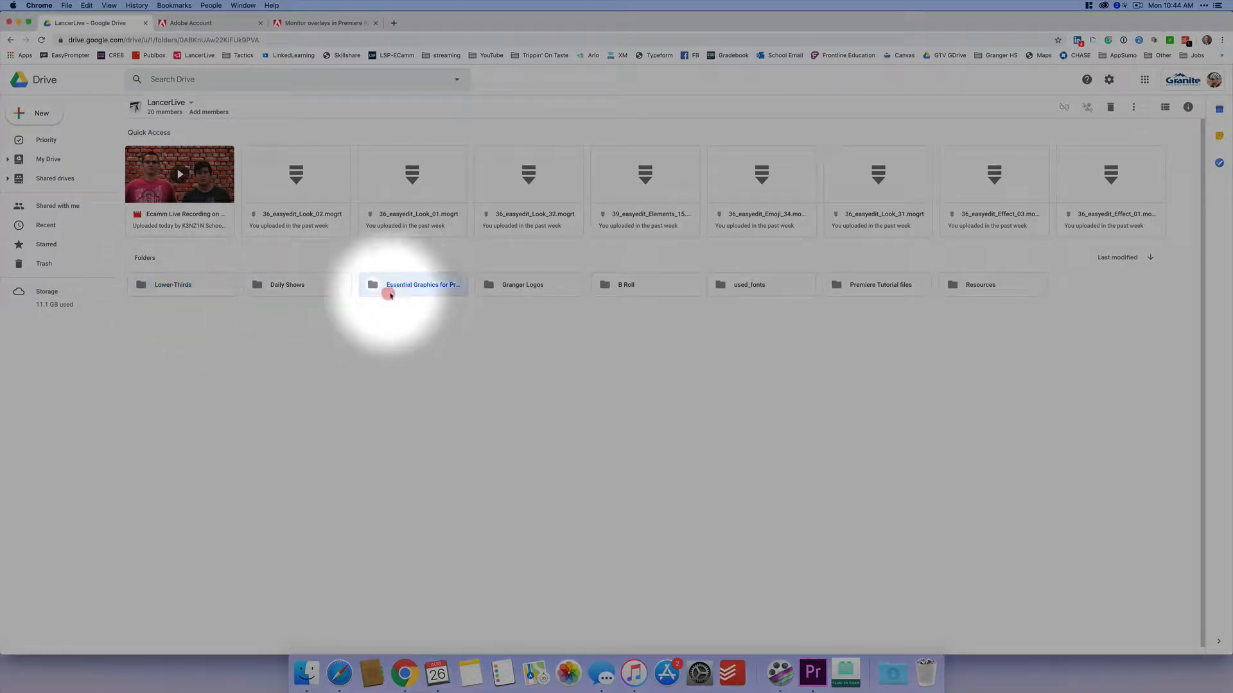
left_click(443, 293, "ctrl")
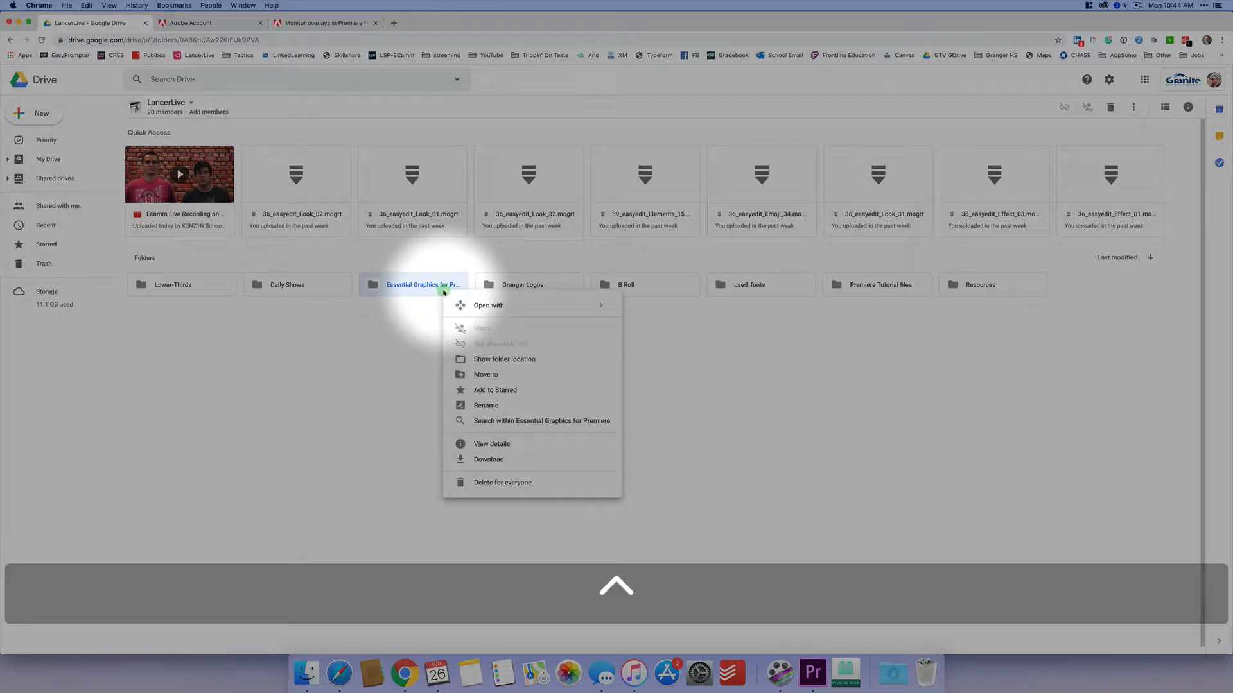
left_click(520, 464)
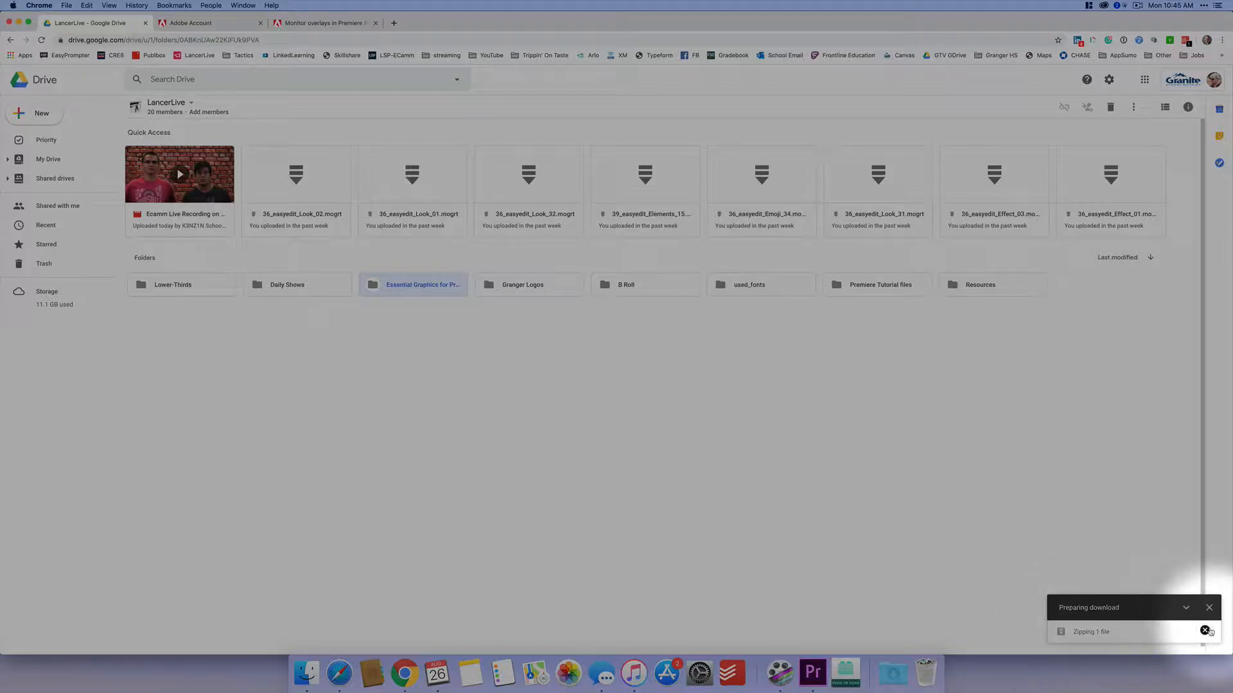
left_click(1210, 609)
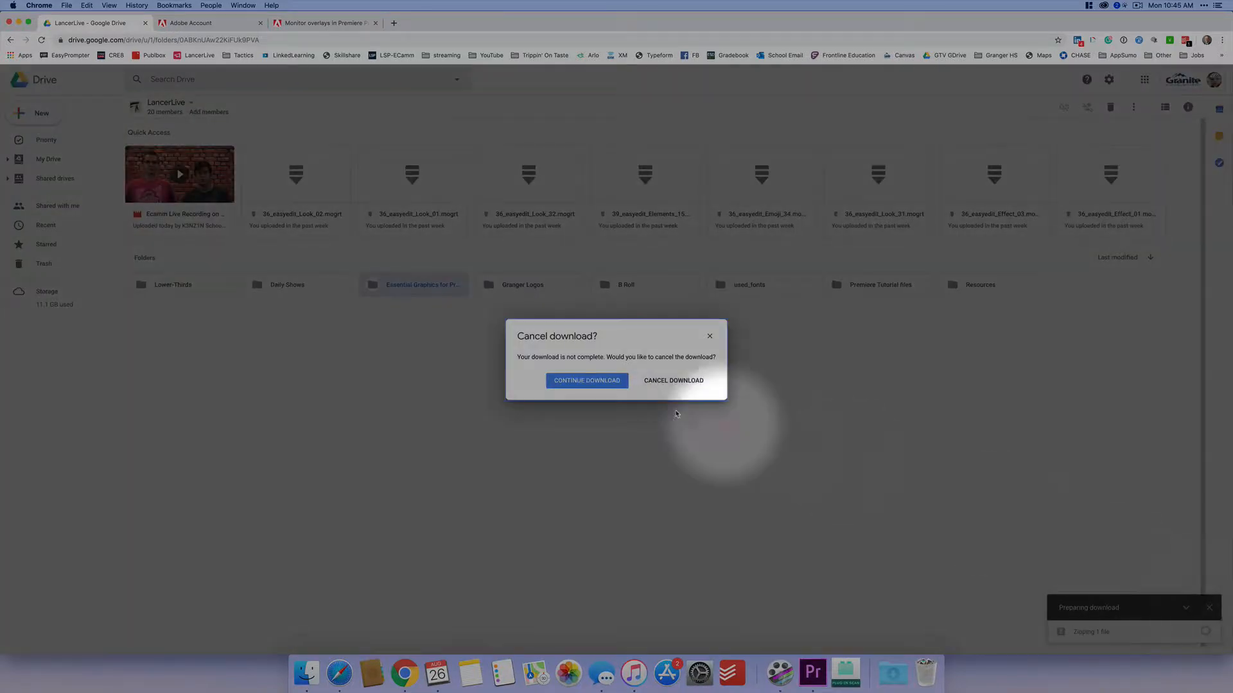
left_click(674, 382)
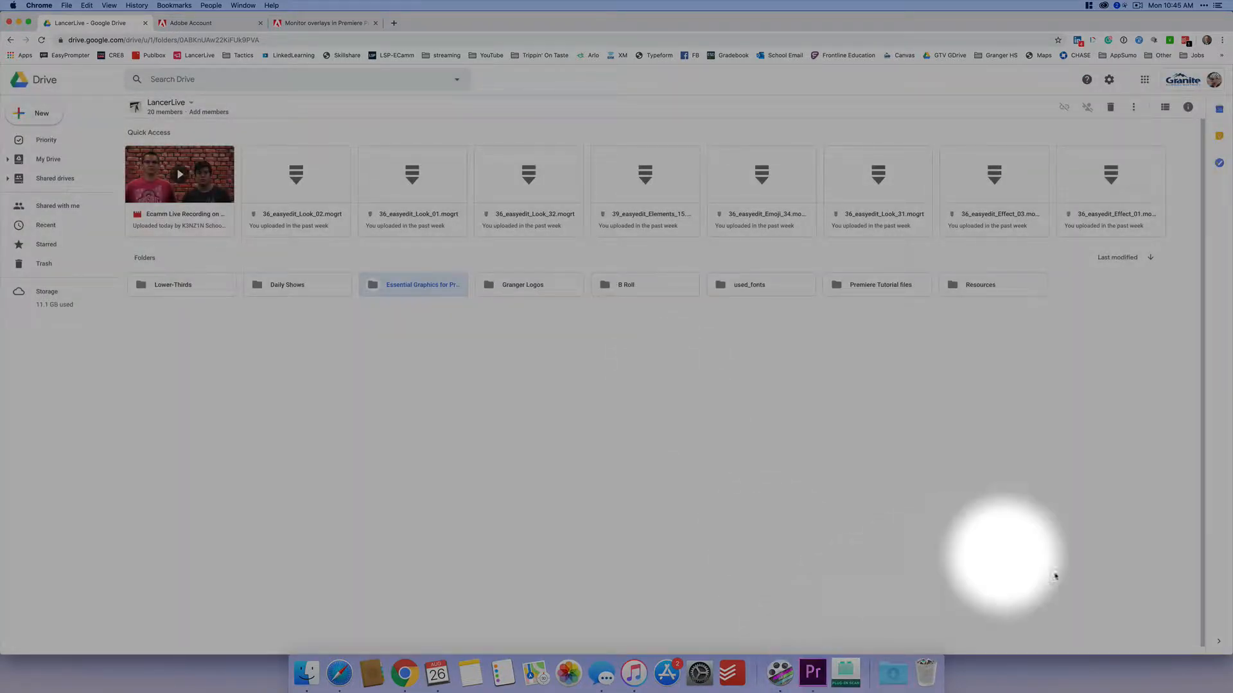
Switch to Premiere Pro and create a new project named Lower-Third, overwriting the existing project of that name
left_click(813, 672)
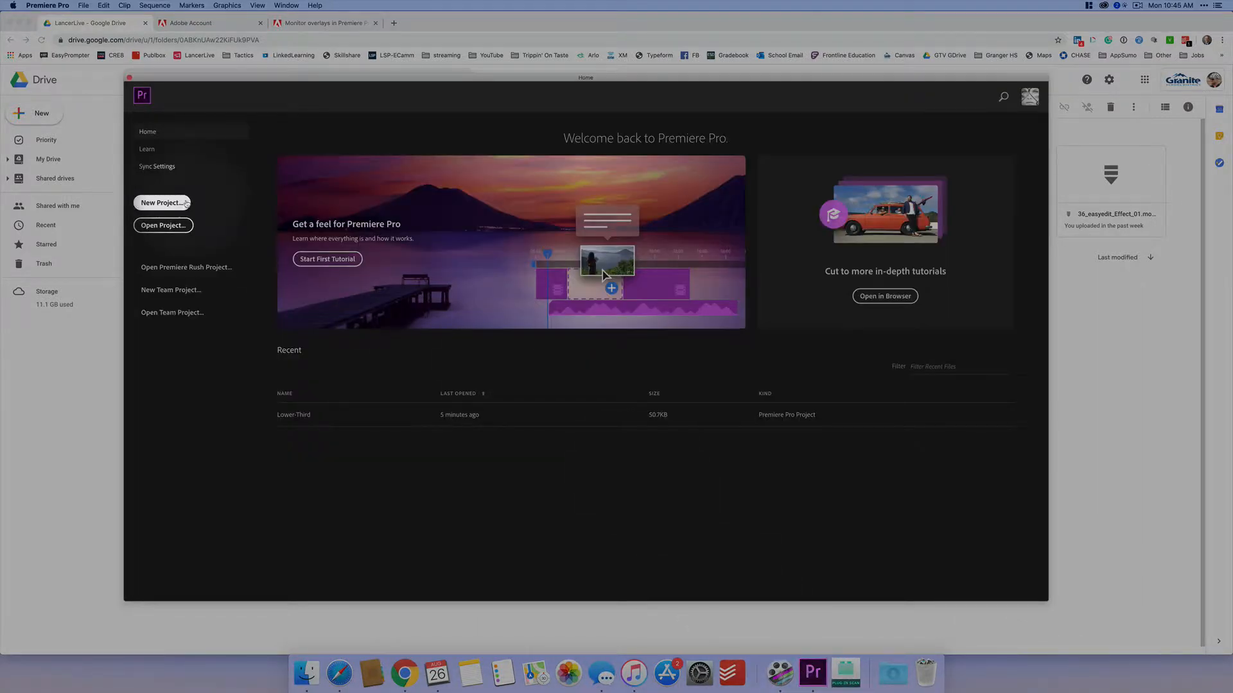
left_click(160, 203)
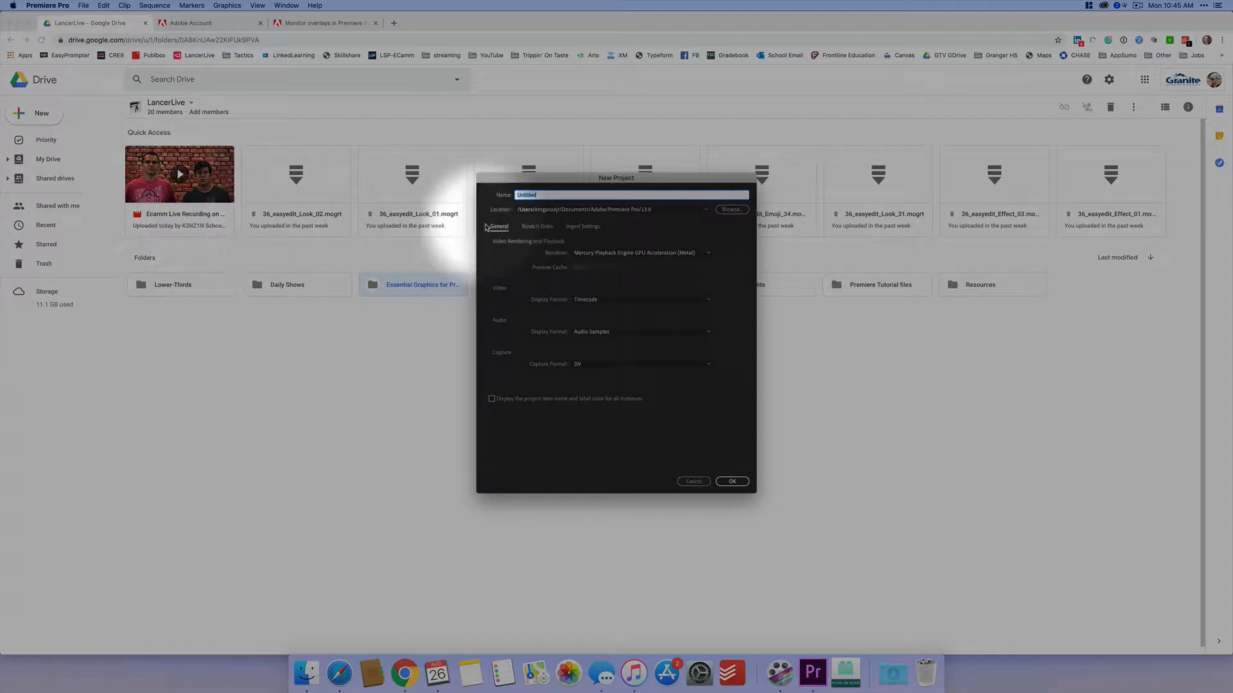
type("Lower-Third")
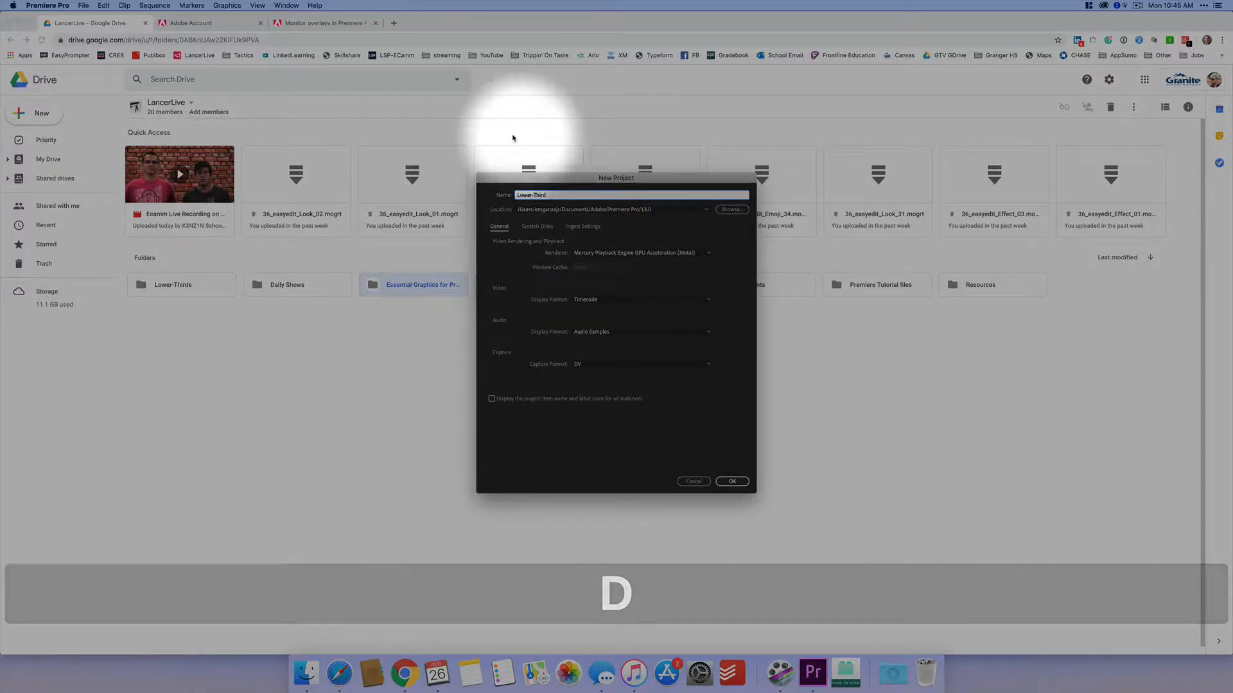
left_click(732, 482)
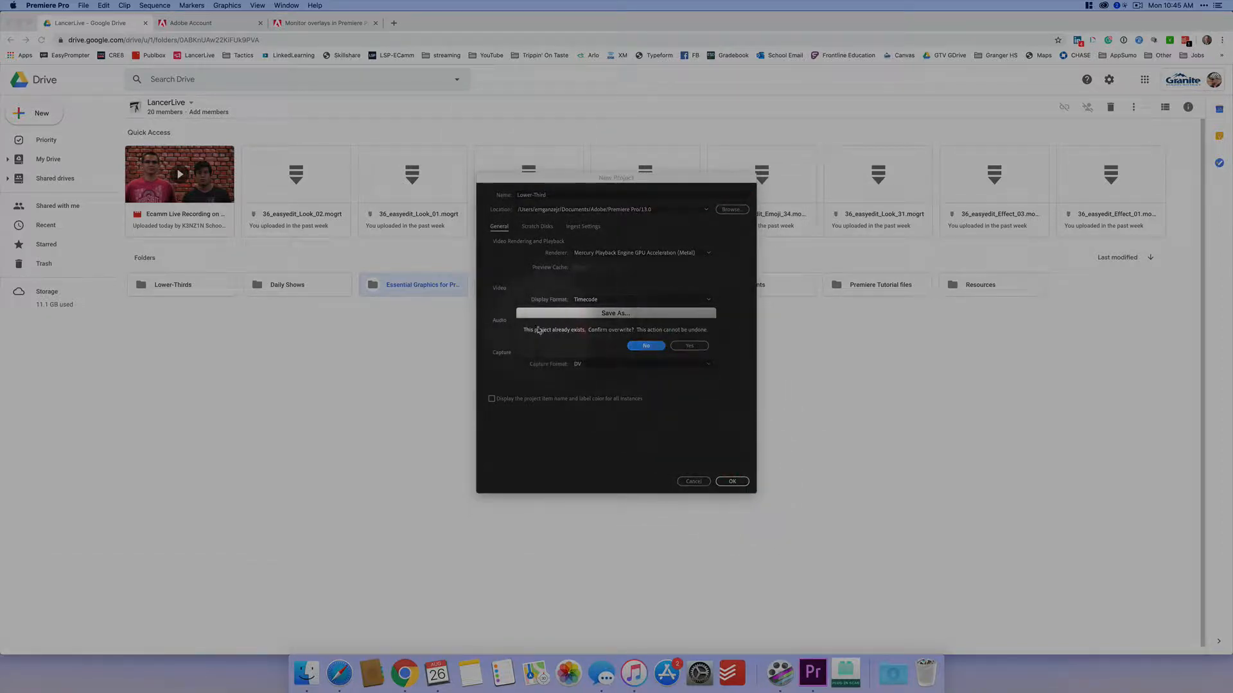
left_click(685, 347)
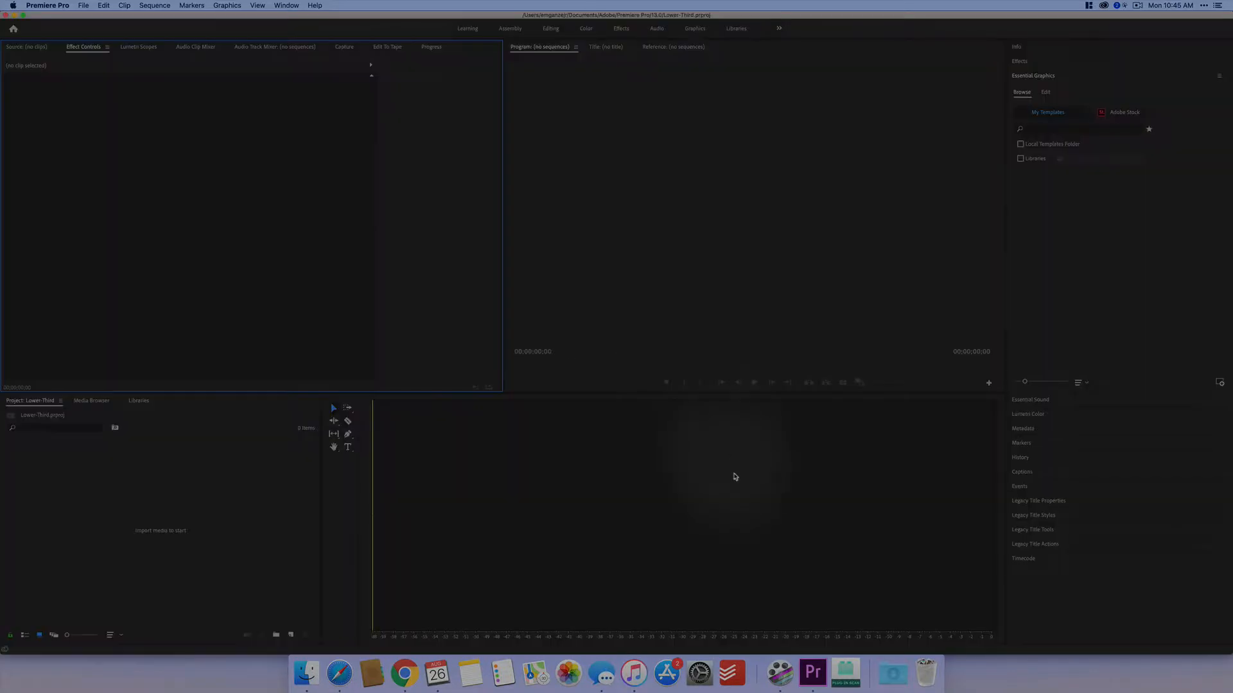
Switch to the Learning workspace and return to the All Panels workspace
left_click(287, 6)
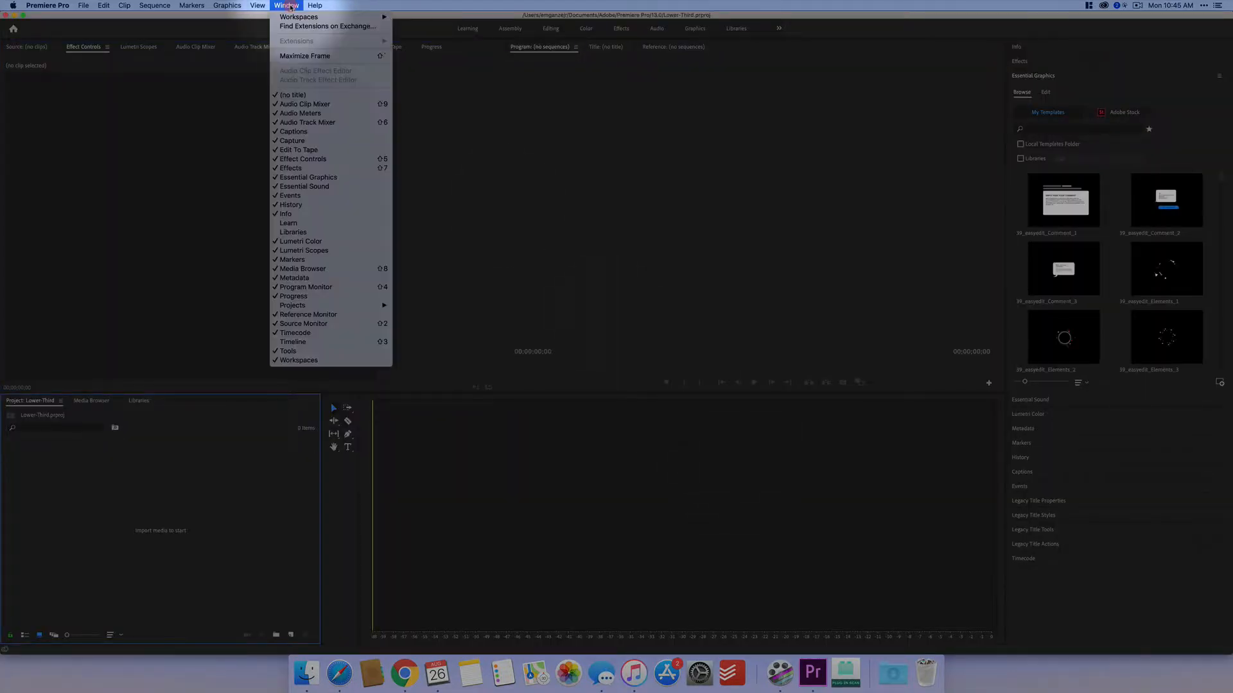
mouse_move(292, 18)
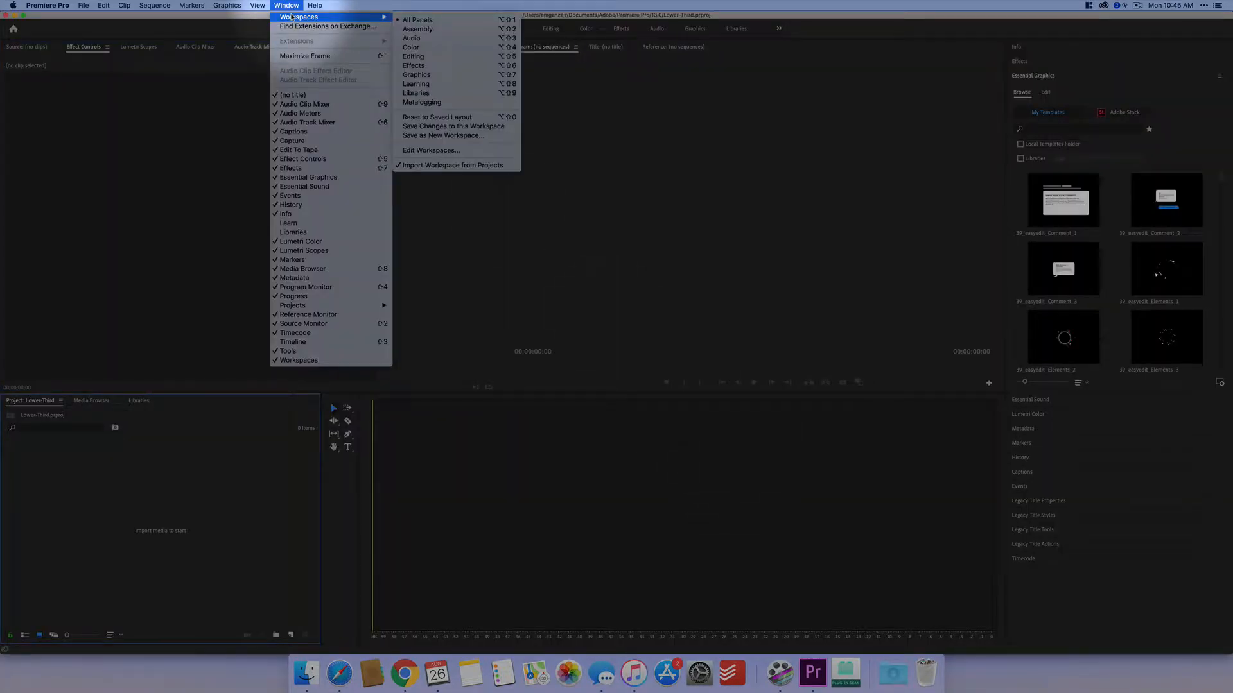
left_click(428, 85)
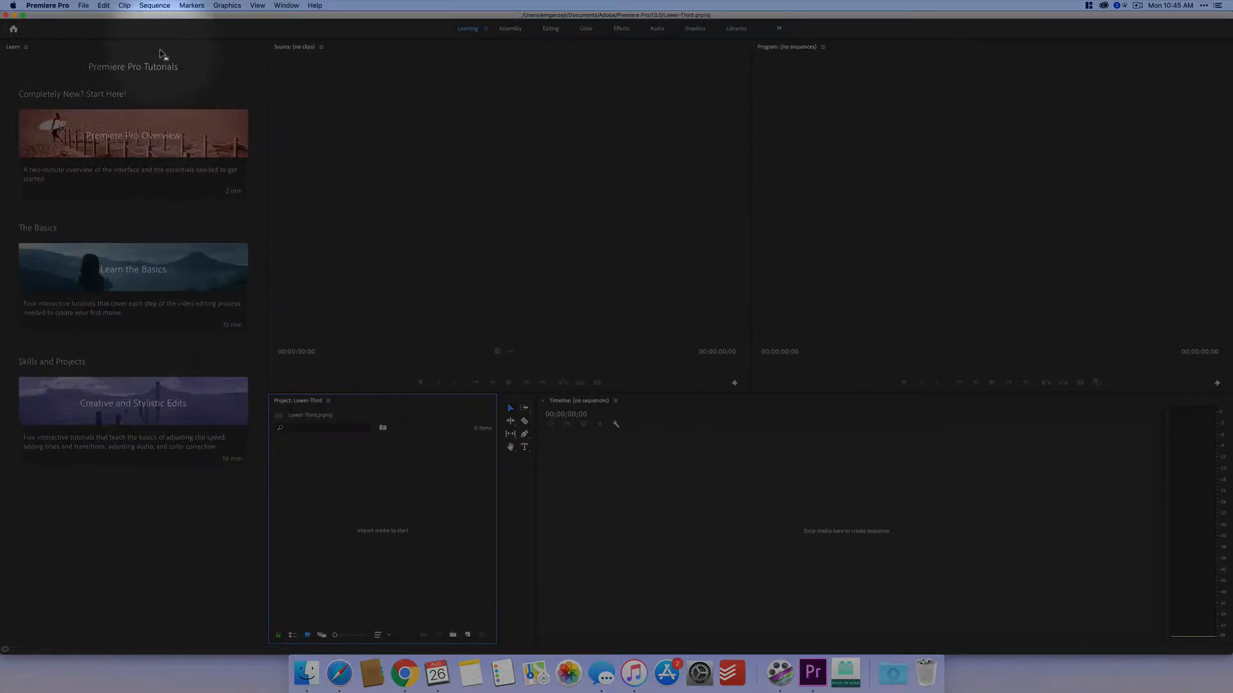
left_click(286, 5)
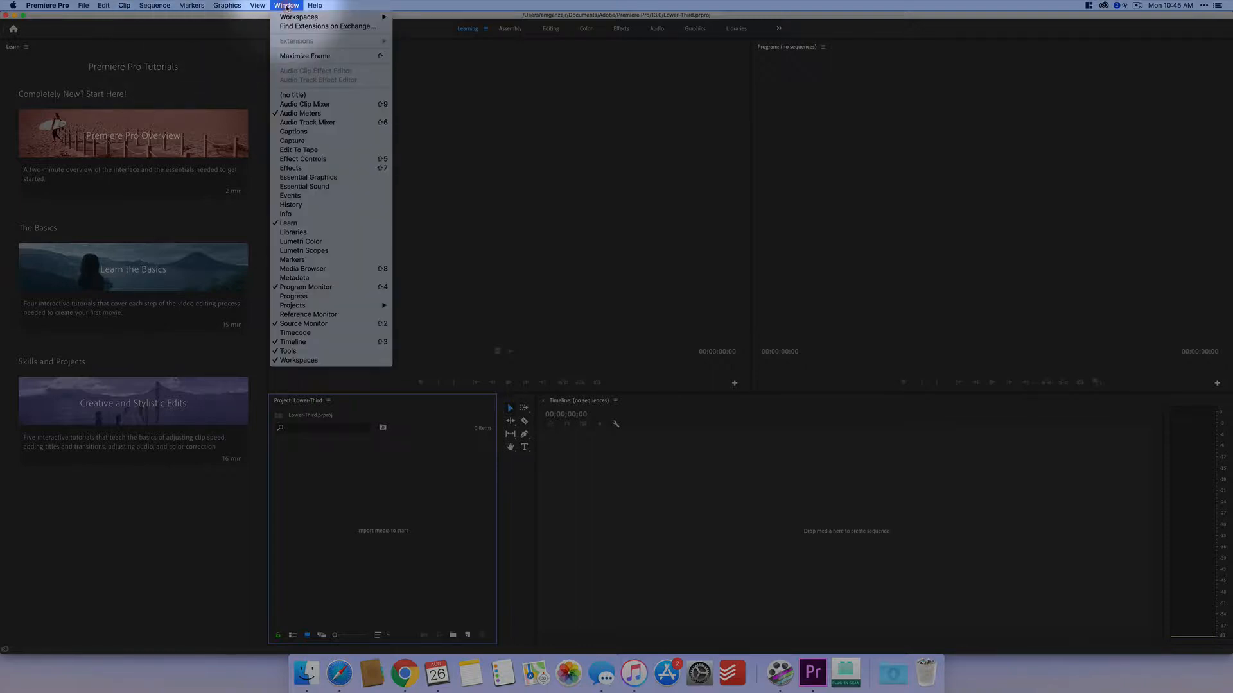
mouse_move(284, 17)
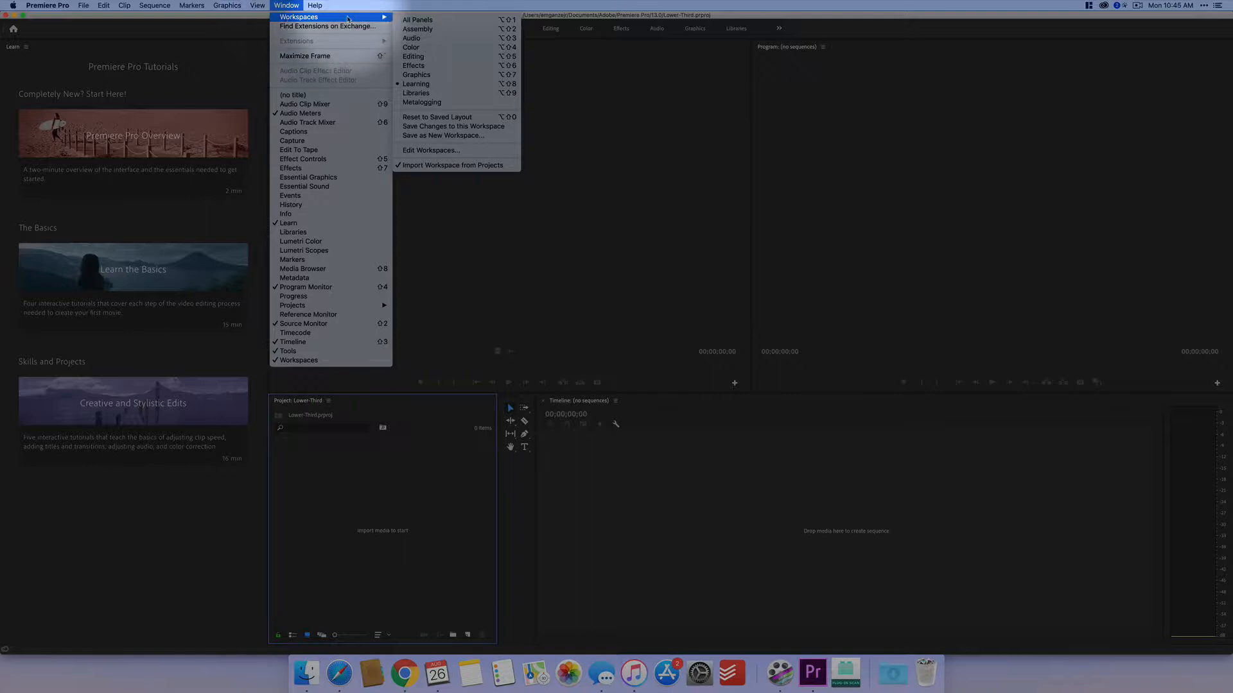
left_click(430, 22)
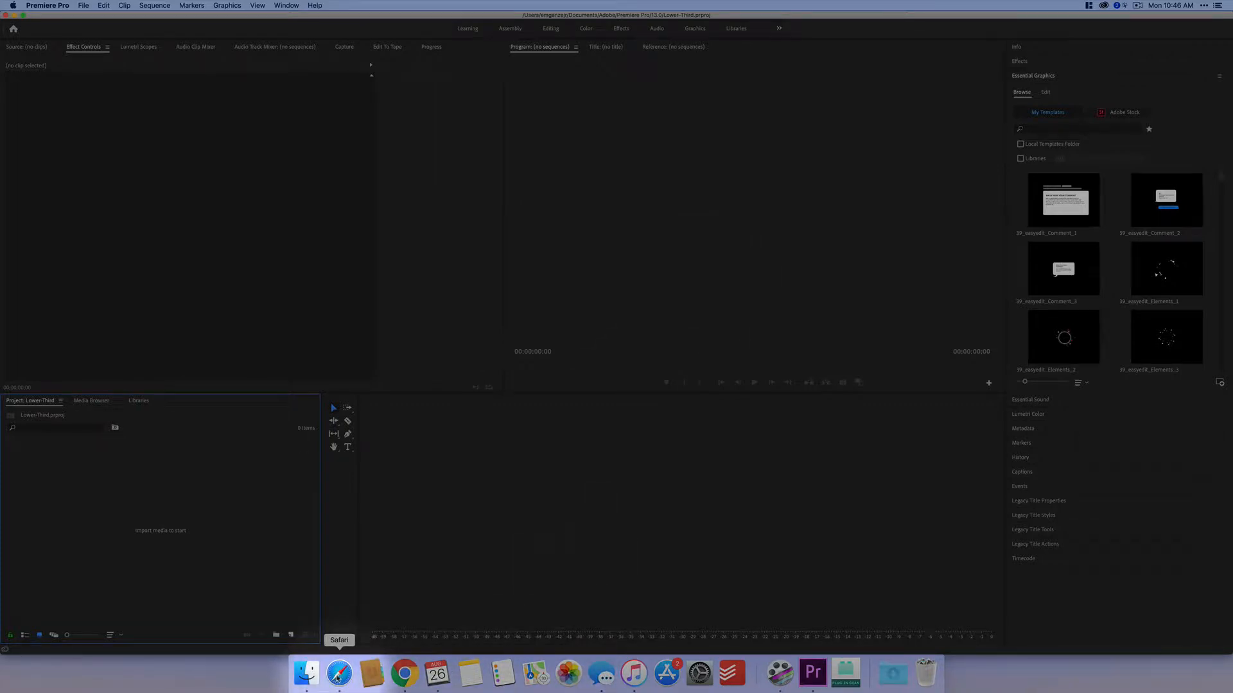
Switch to Finder, reposition its window over the project, and show the Downloads folder
left_click(307, 673)
left_click_drag(247, 132, 488, 125)
left_click(449, 228)
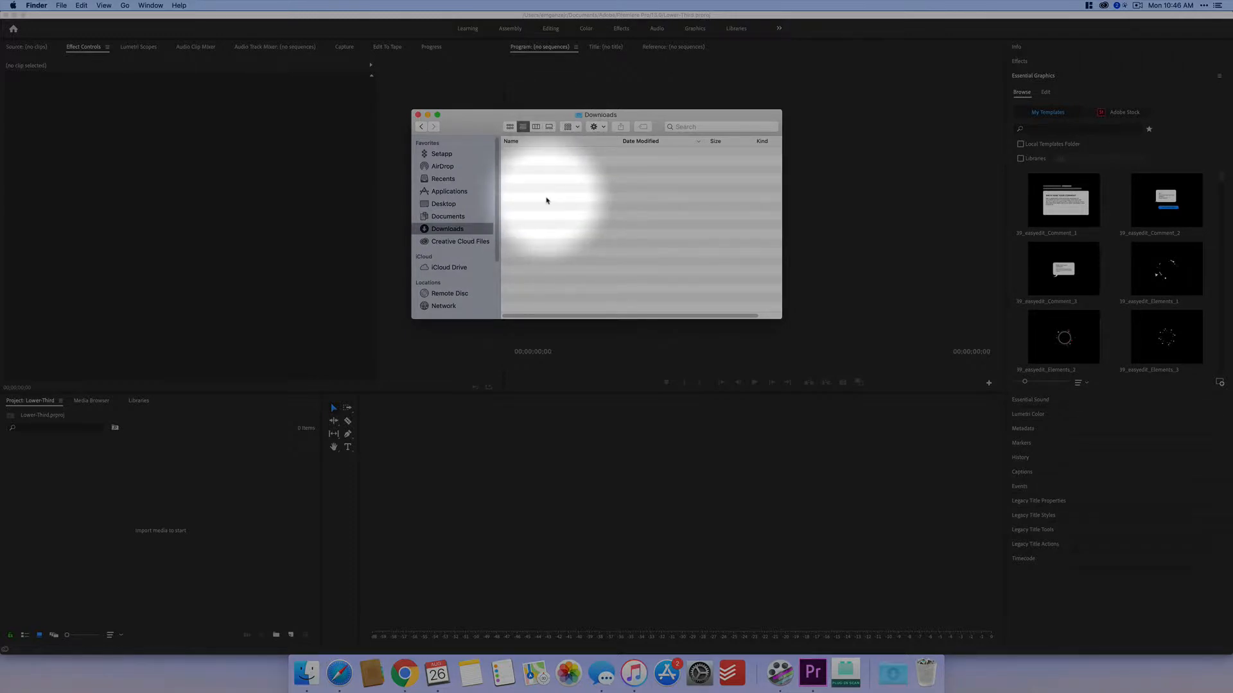
Go to the hidden user Library folder and display its contents in column view
left_click(126, 6)
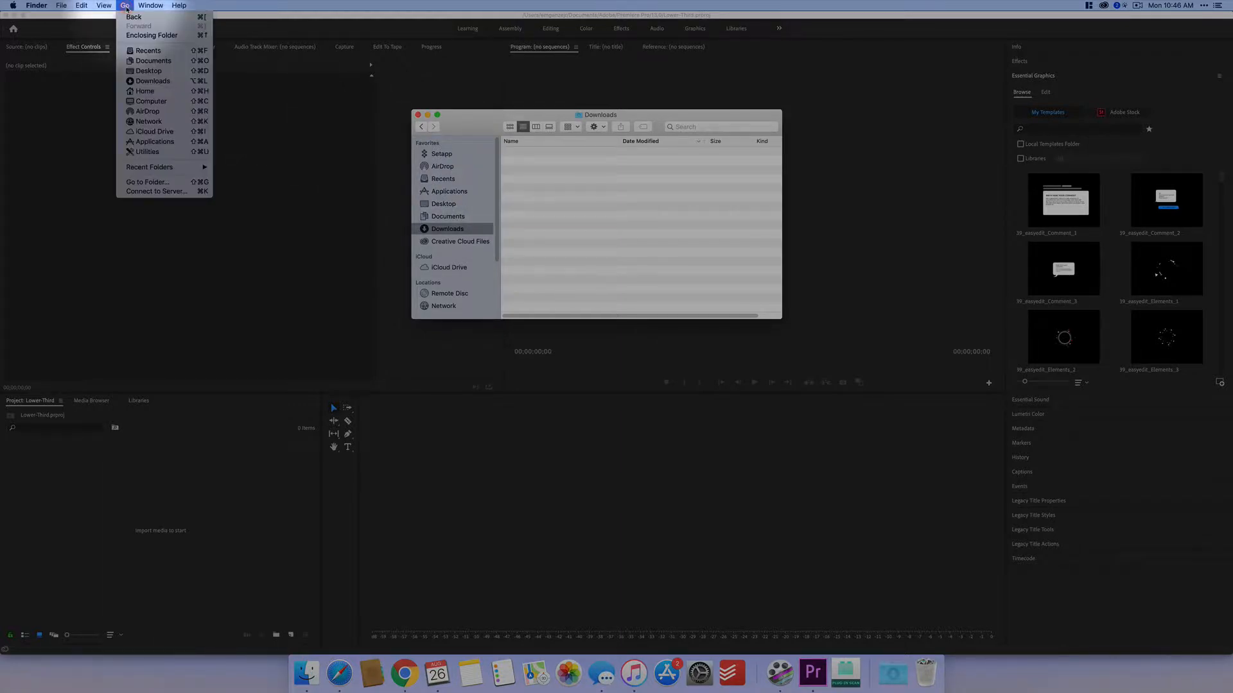
key("alt")
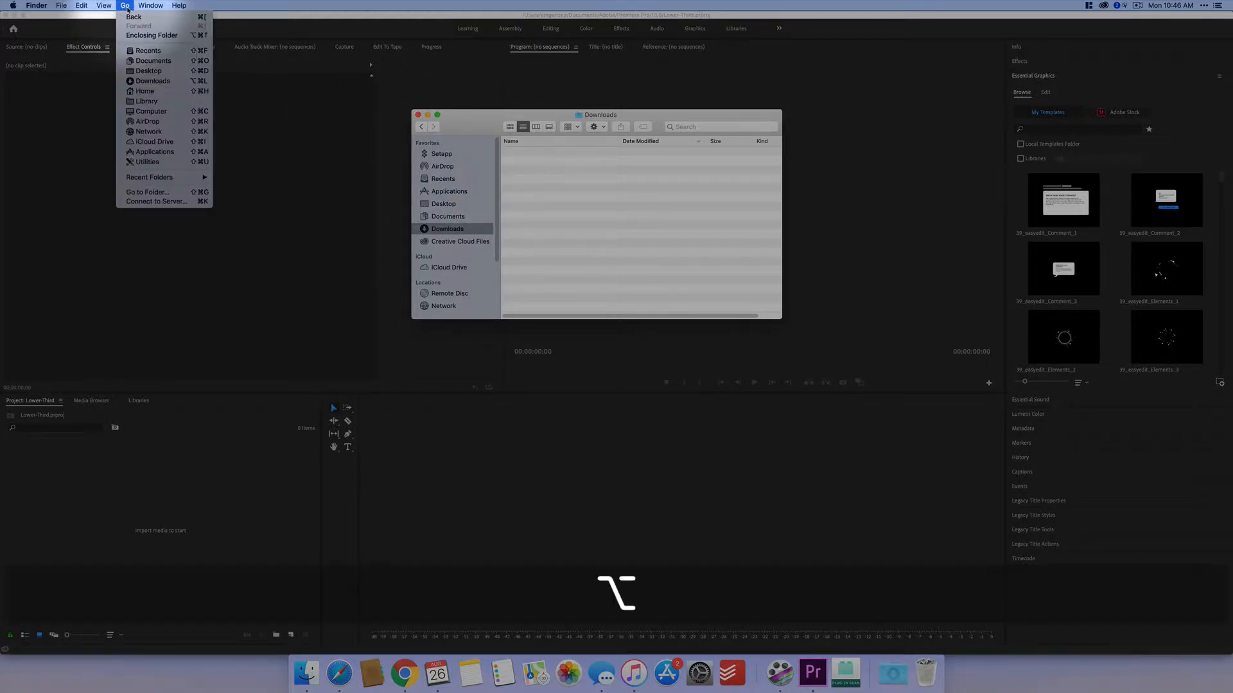
left_click(159, 102)
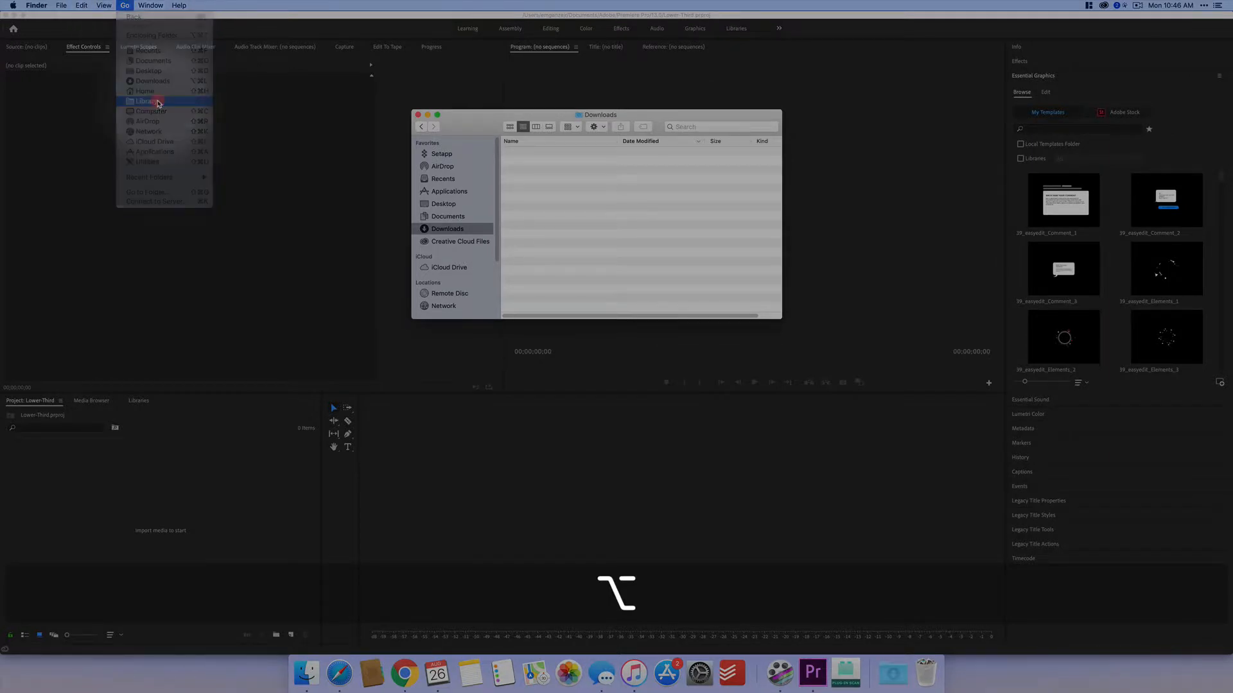
left_click(510, 127)
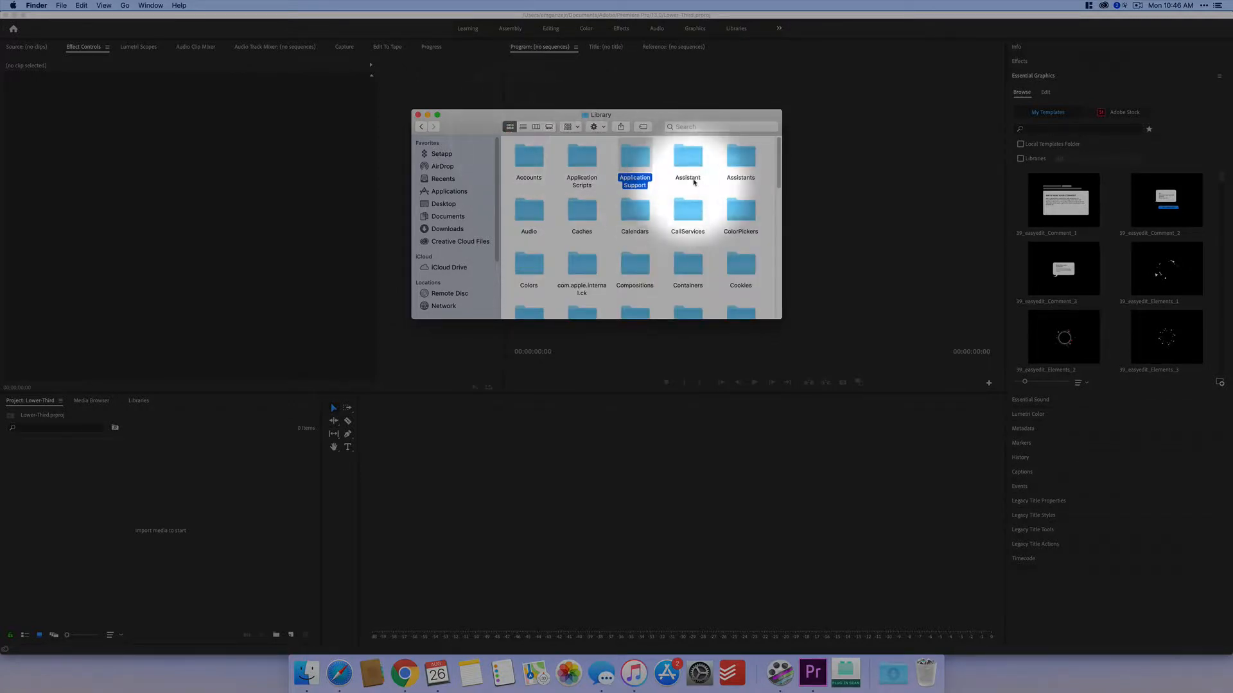
left_click(522, 127)
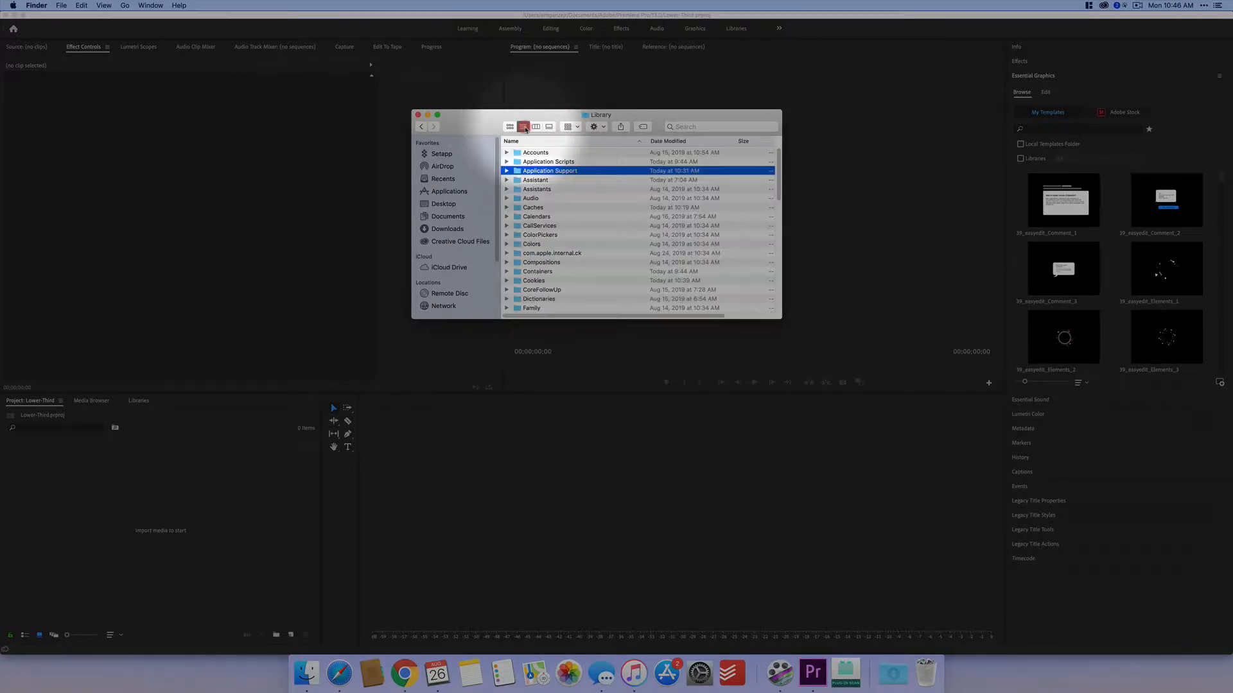
left_click(536, 128)
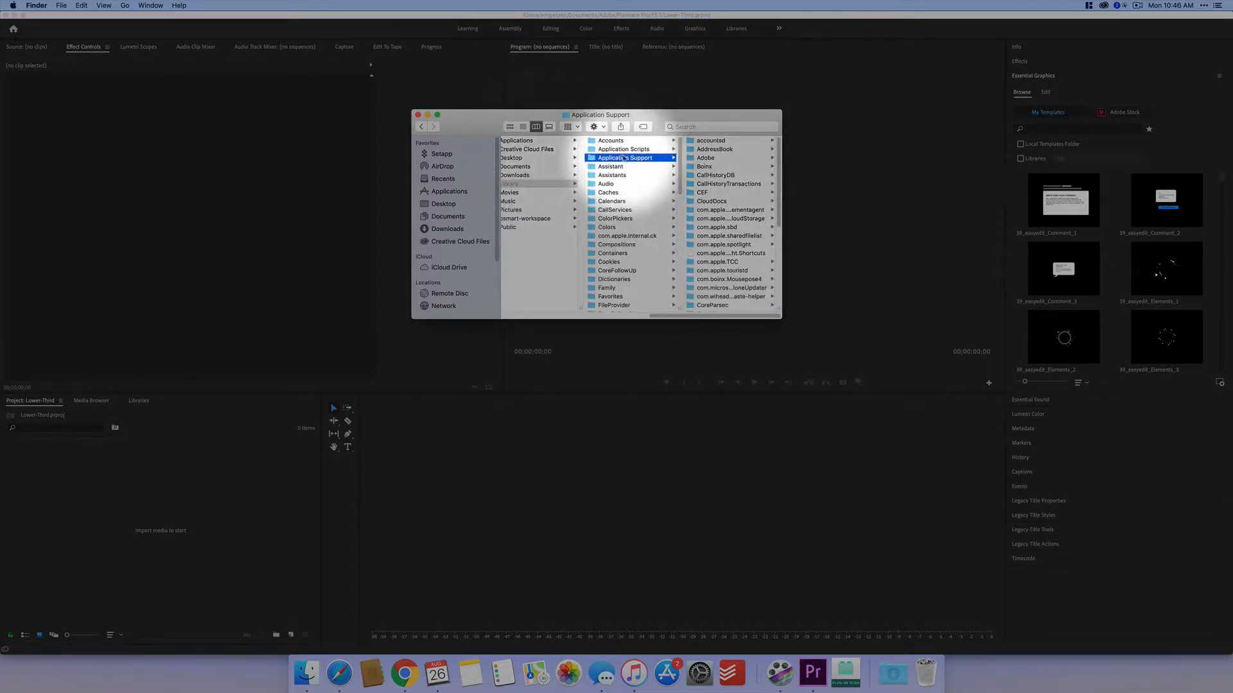
Navigate from Application Support through Adobe and Common to Motion Graphics Templates, and select 39_easyedit_Comment_3.mogrt
left_click(701, 159)
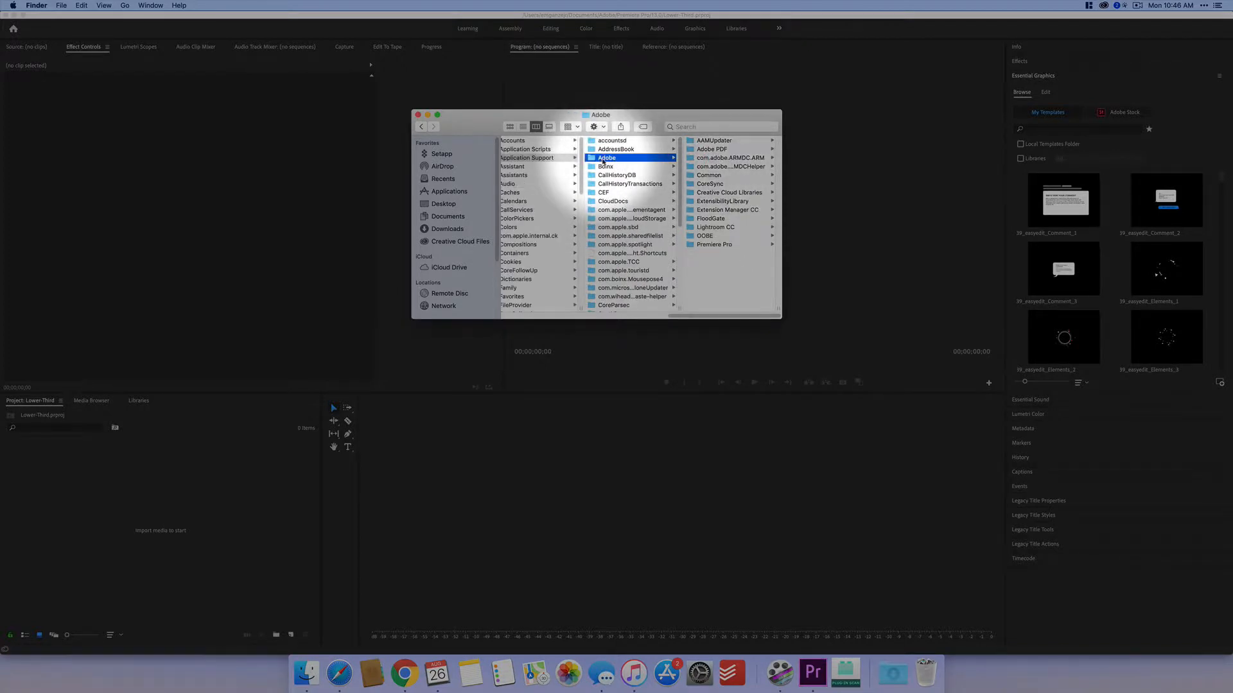
left_click(709, 176)
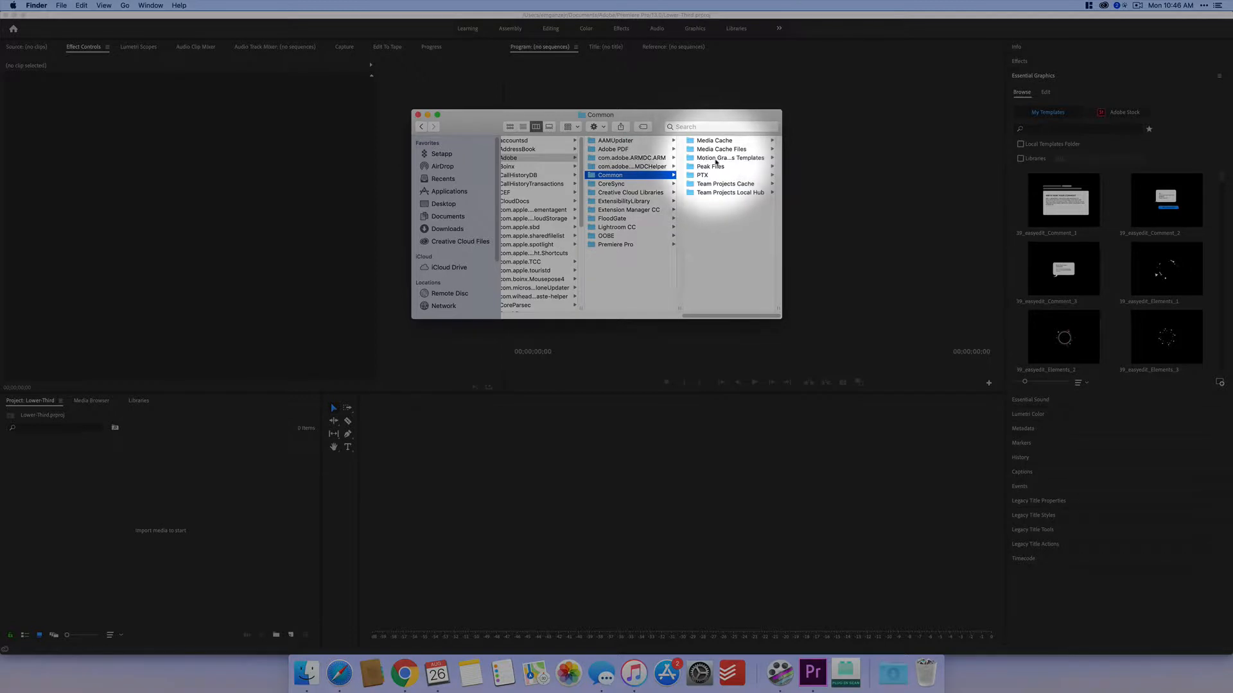
left_click(715, 158)
scroll(708, 192, "down", 1)
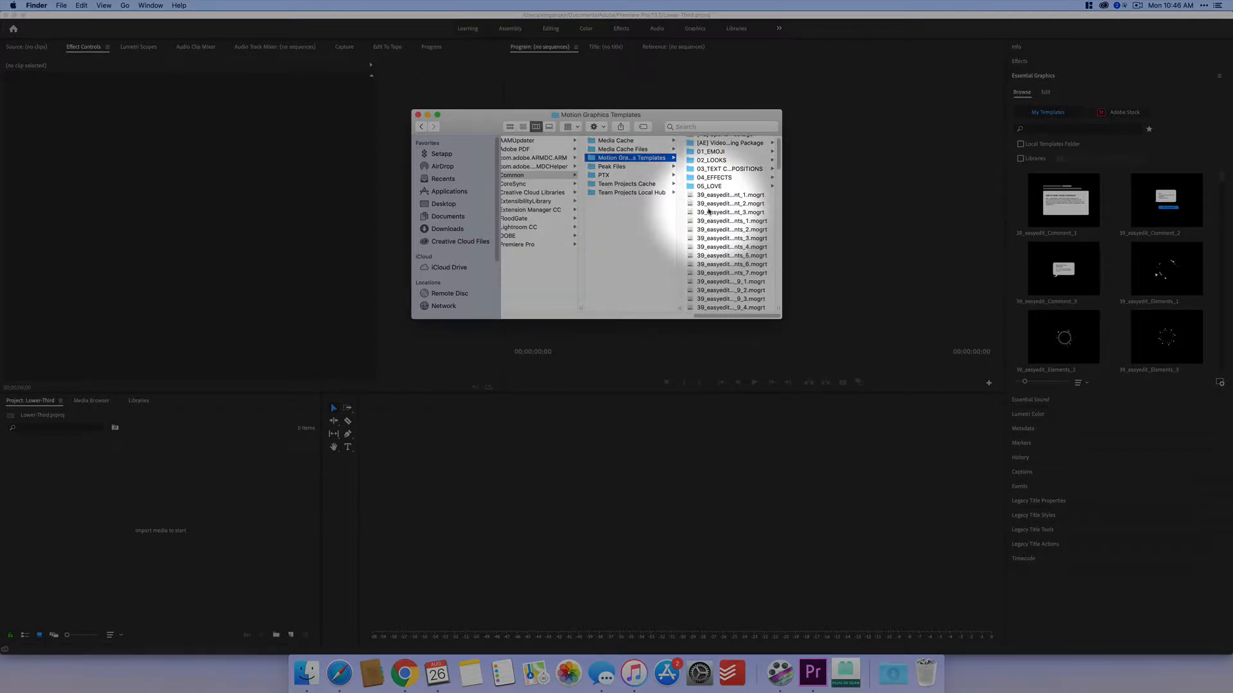
left_click(709, 212)
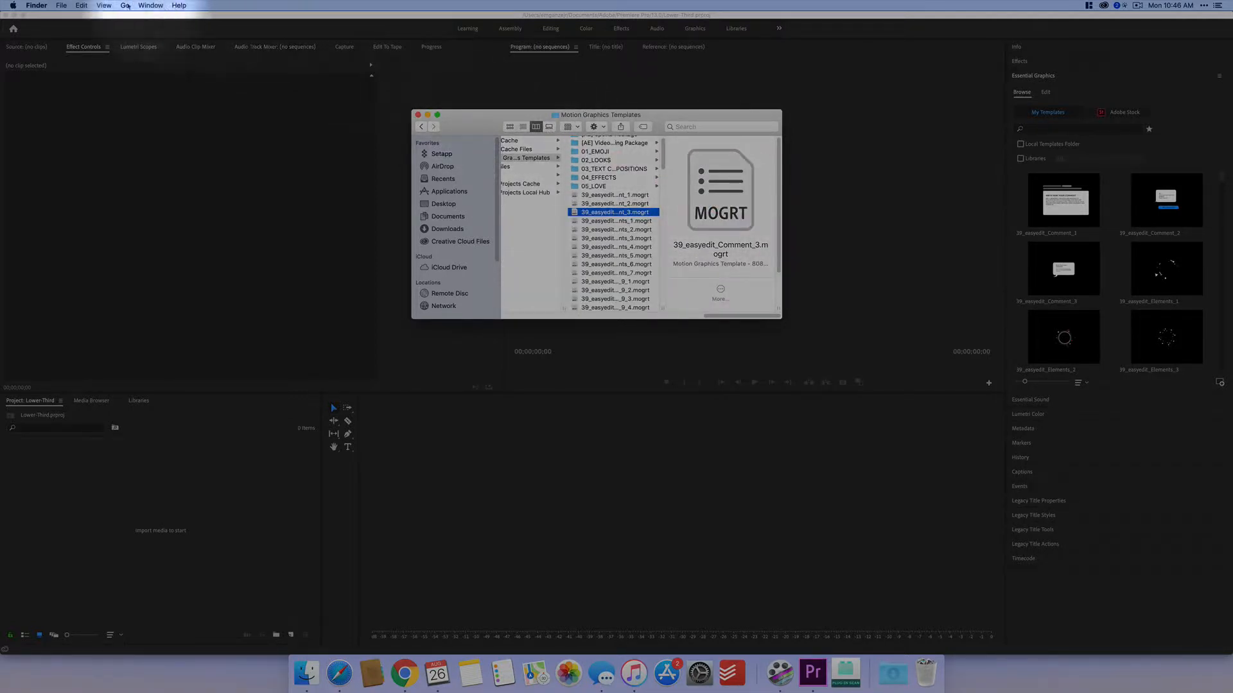
Open a second Finder window and place it beside the Motion Graphics Templates window
left_click(61, 6)
left_click(92, 17)
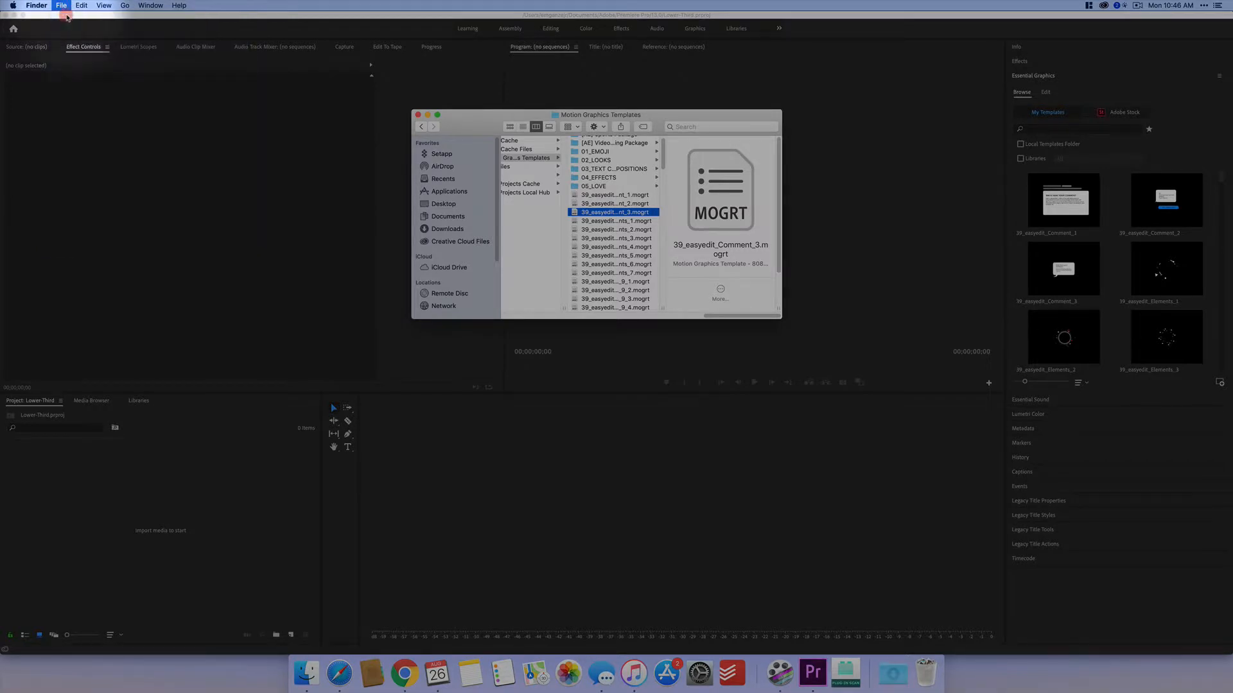
left_click_drag(633, 136, 1016, 182)
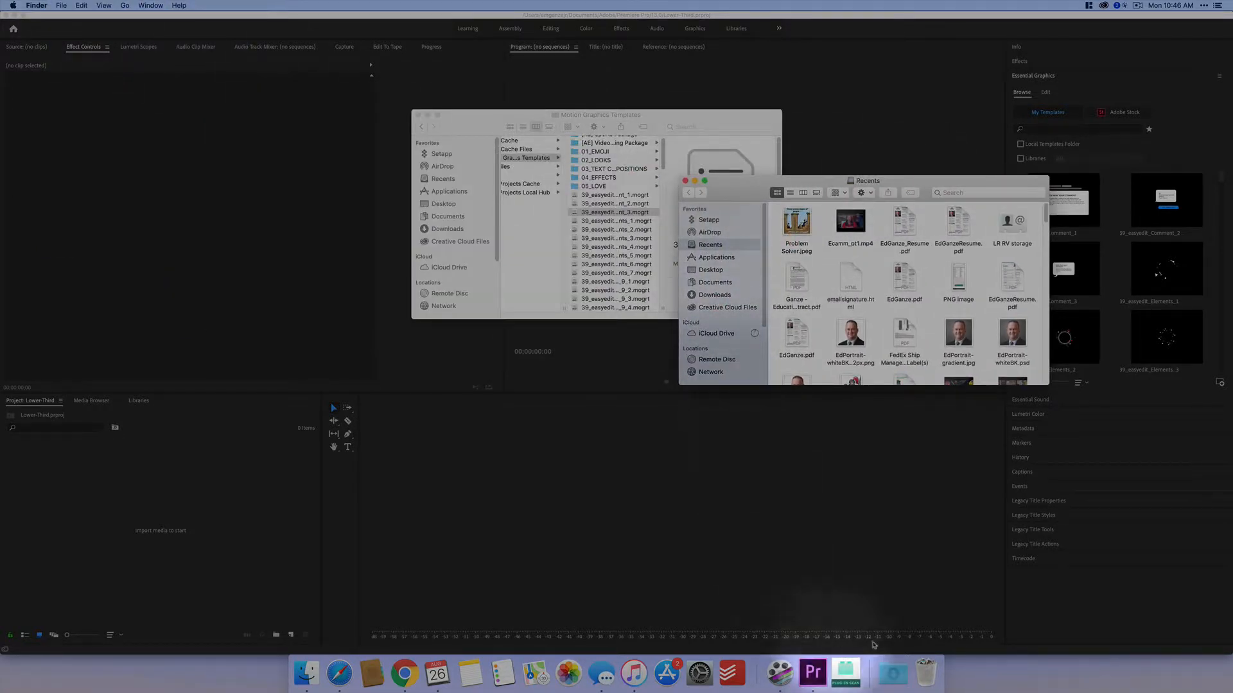
Open the Trash and browse to the 01_EMOJI folder inside [EasyEdit]_Live_Stickers - CC 2019
left_click(923, 674)
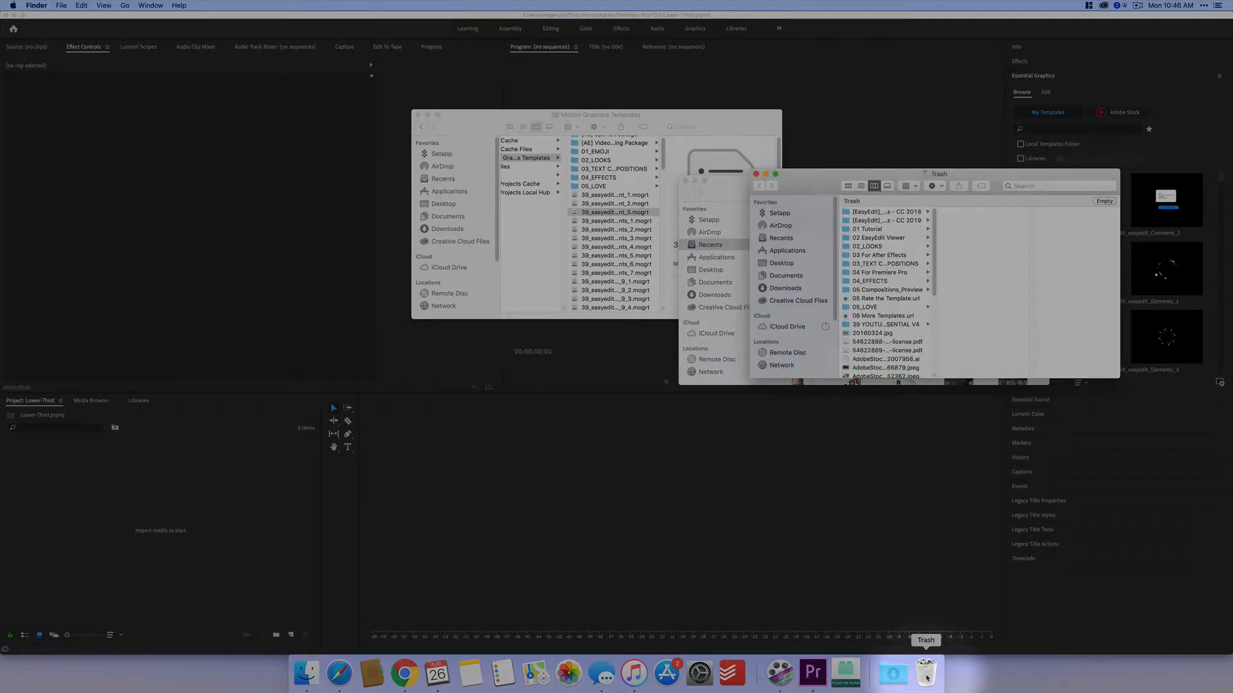
left_click(875, 221)
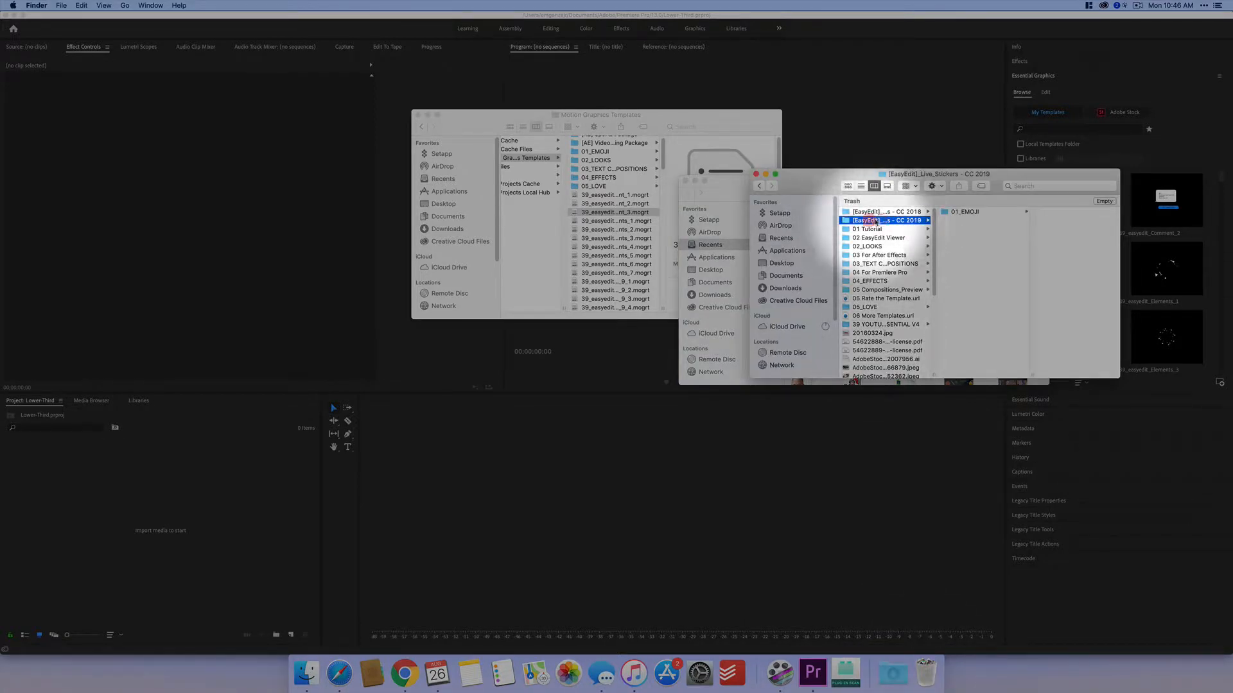
left_click(962, 212)
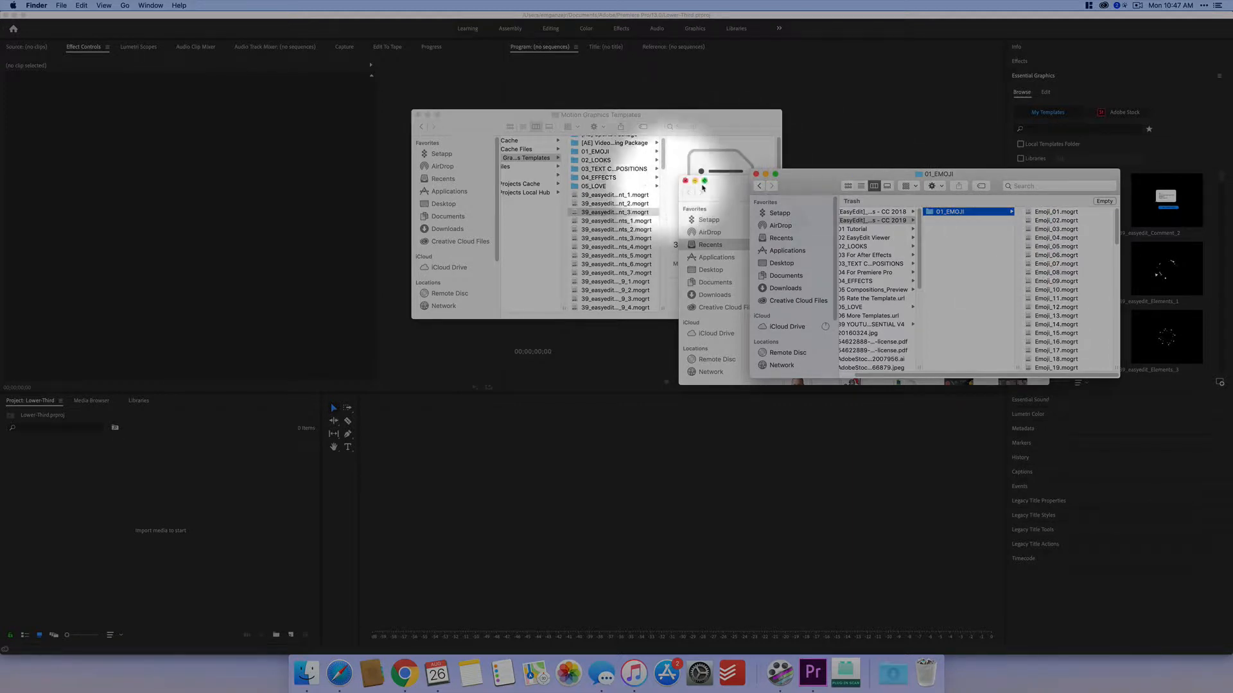
Move the Trash window clear of the other Finder windows and show the Downloads folder in it
left_click_drag(813, 186, 959, 168)
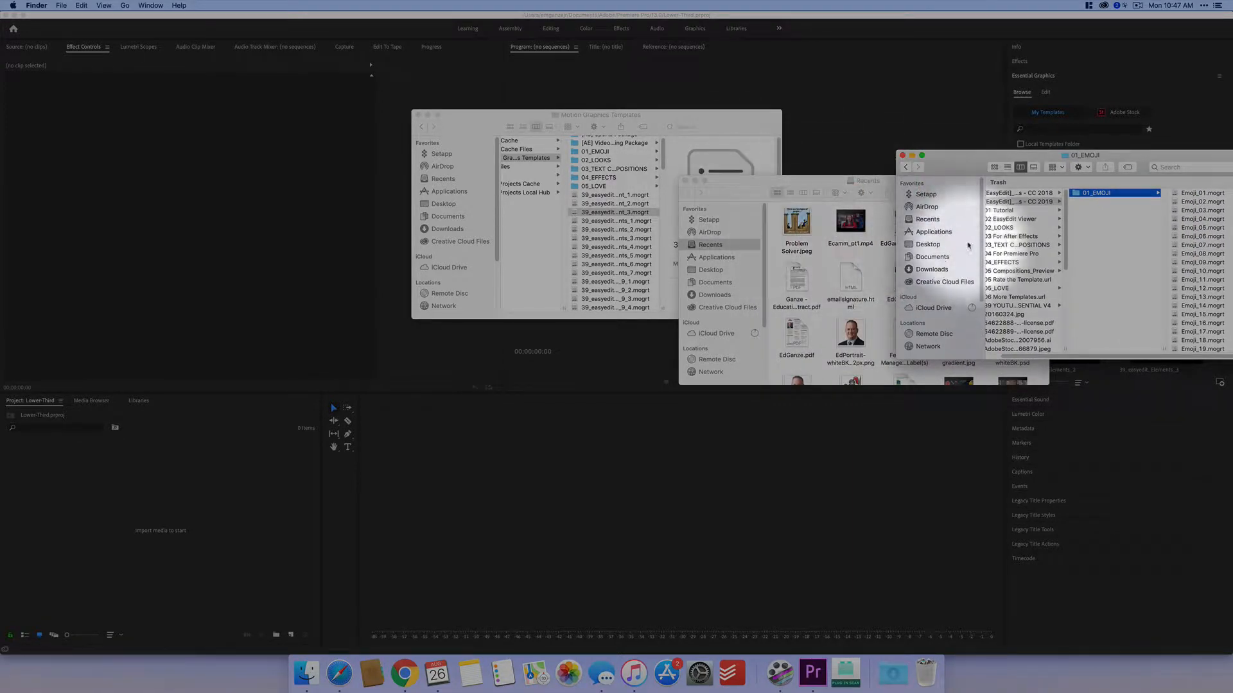
left_click(956, 269)
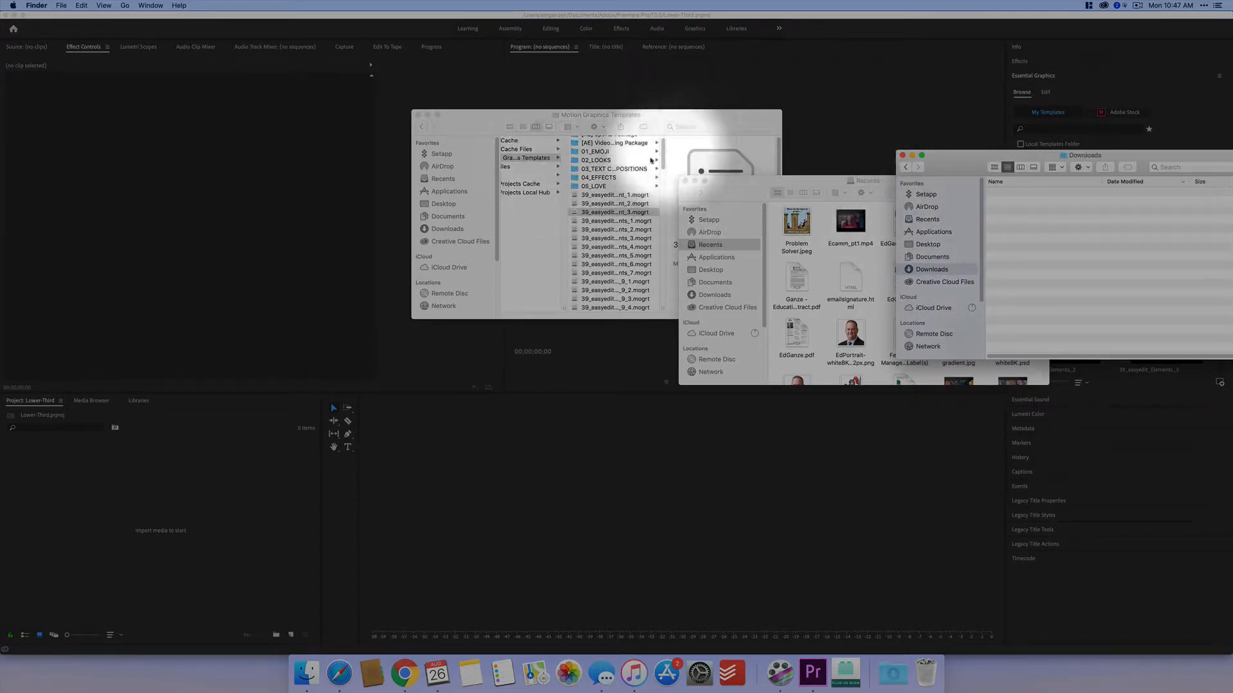
Show the Motion Graphics Templates folder as icons and look through its .mogrt files
left_click(608, 158)
scroll(600, 206, "left", 10)
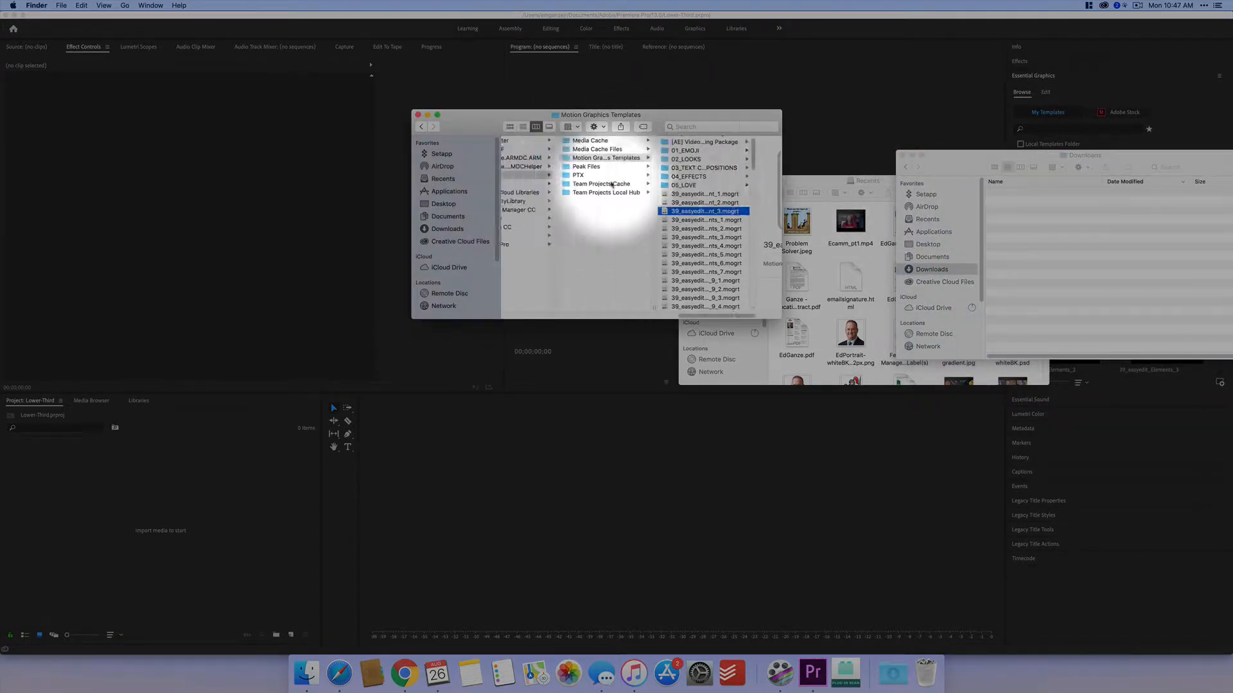
left_click(509, 126)
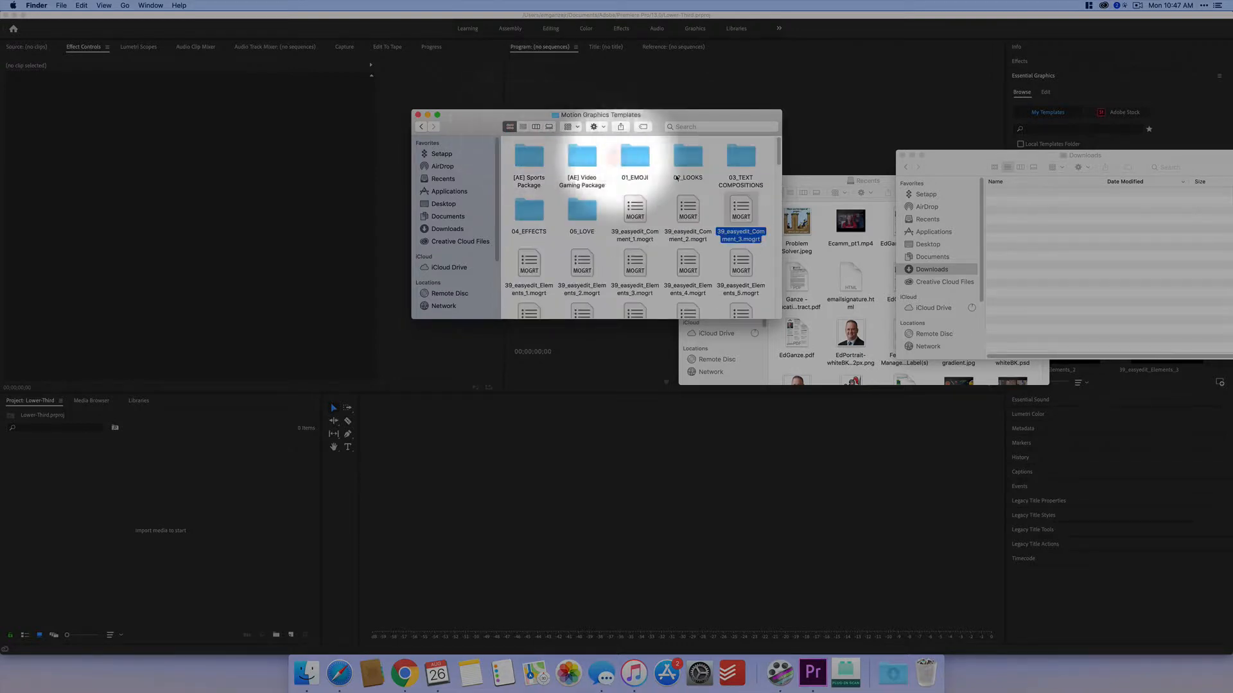
scroll(640, 210, "down", 10)
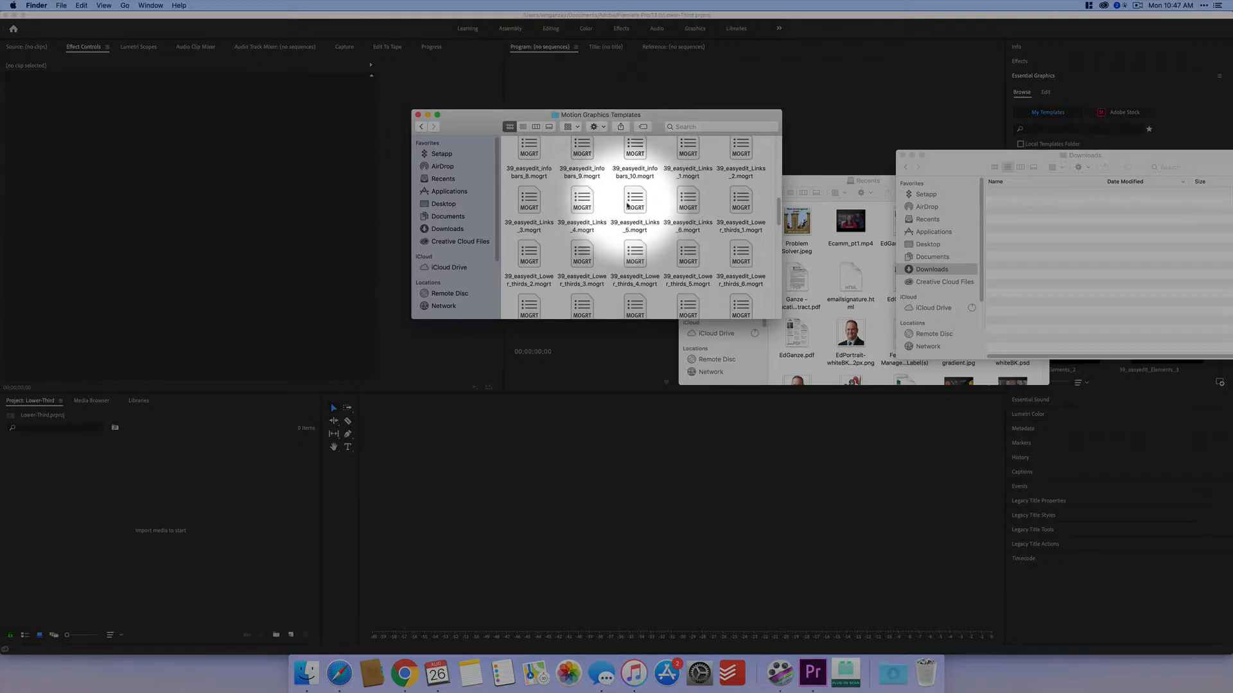
scroll(628, 206, "up", 10)
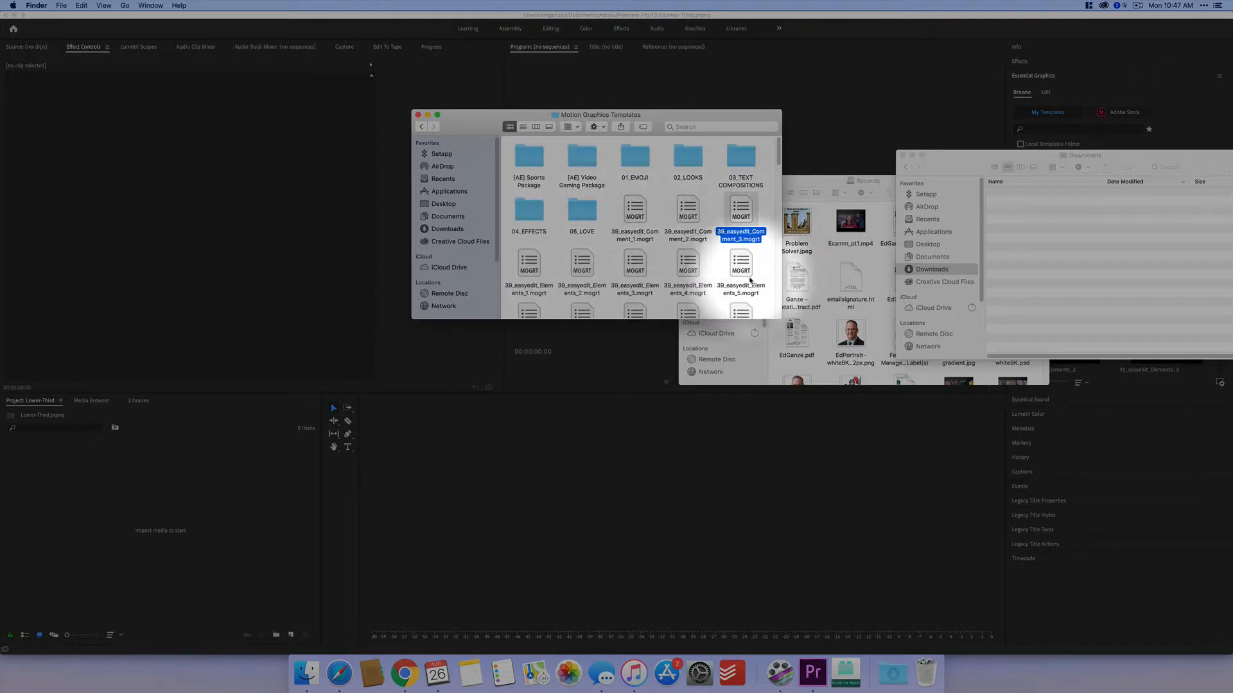
left_click(749, 277)
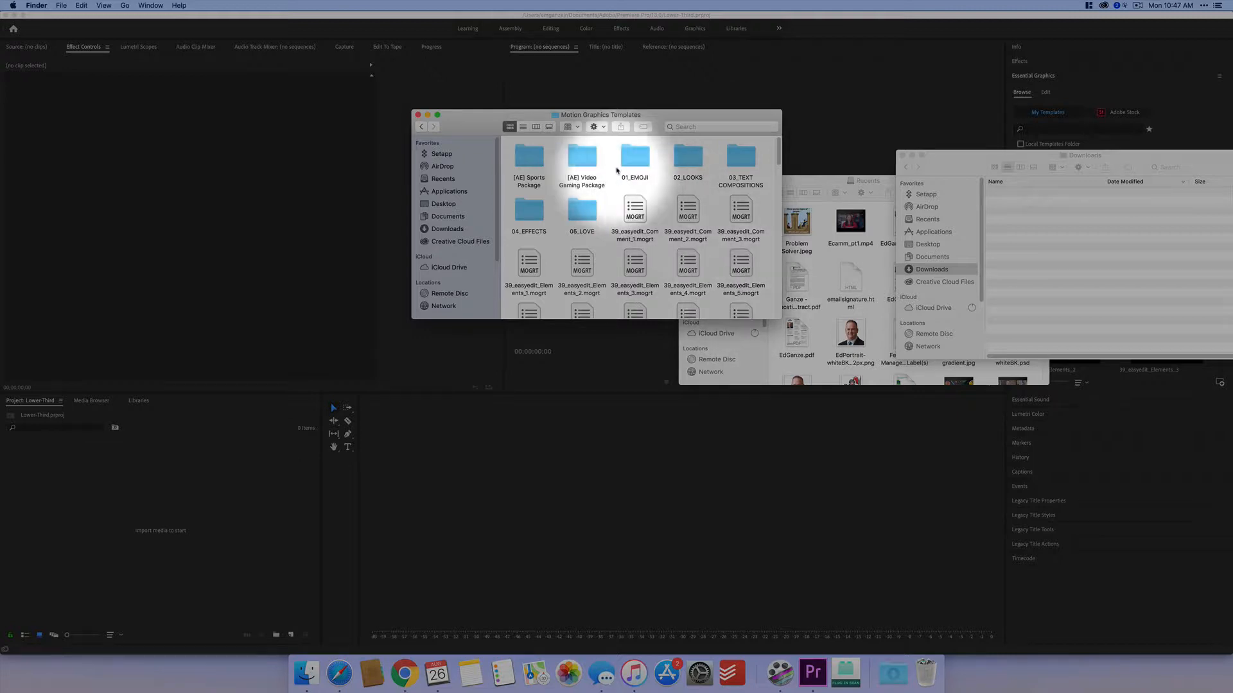
Examine the template subfolders from 01_EMOJI to 05_LOVE and the loose .mogrt files in Motion Graphics Templates
left_click(635, 155)
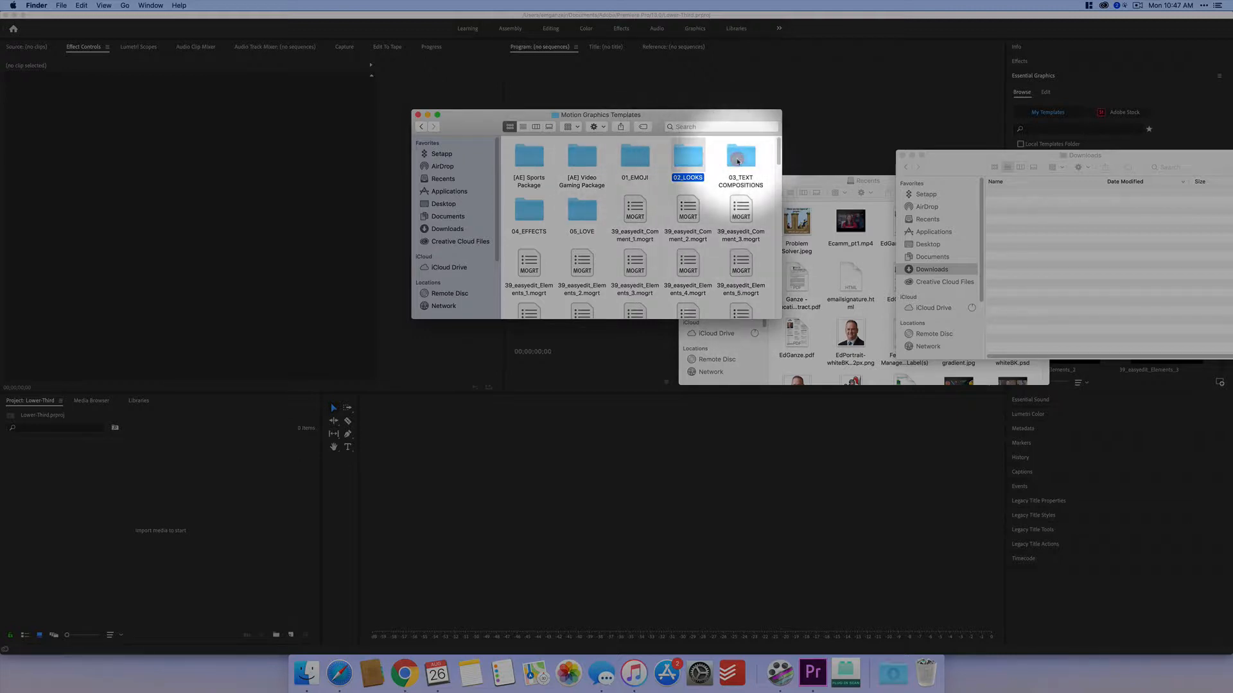
left_click(739, 158)
left_click(581, 210)
scroll(681, 222, "down", 10)
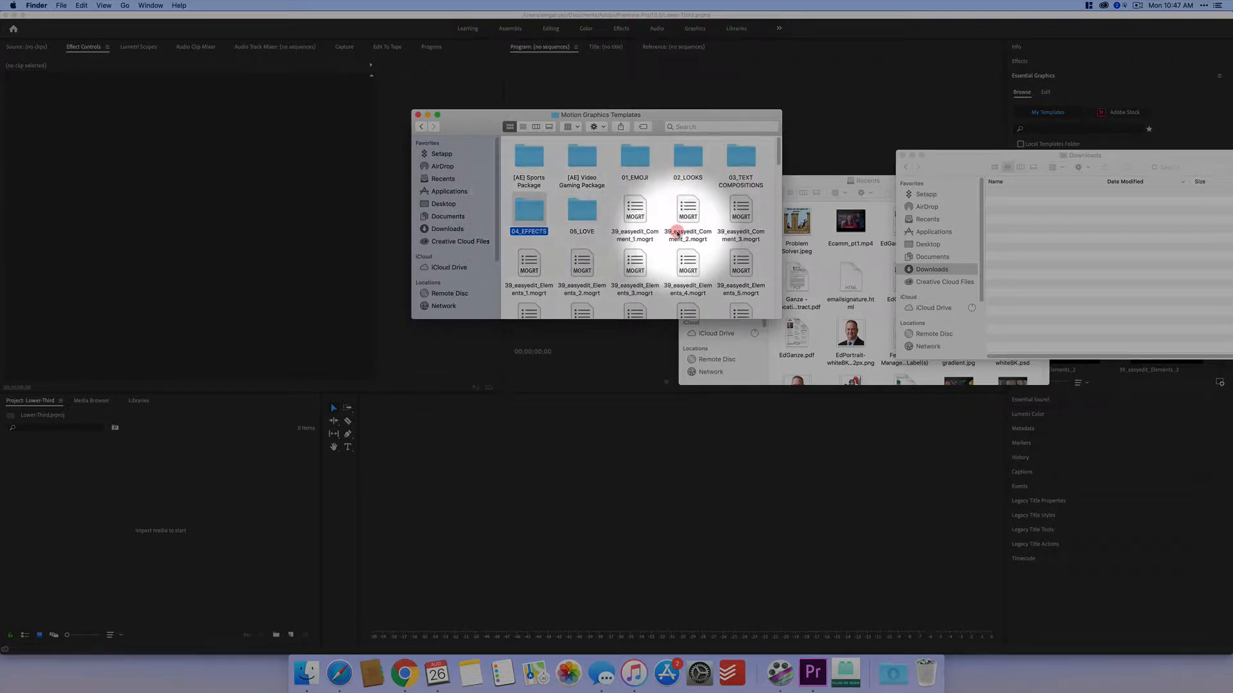
scroll(676, 233, "up", 10)
left_click(529, 210)
Close the Motion Graphics Templates, Downloads and Recents Finder windows
left_click(418, 116)
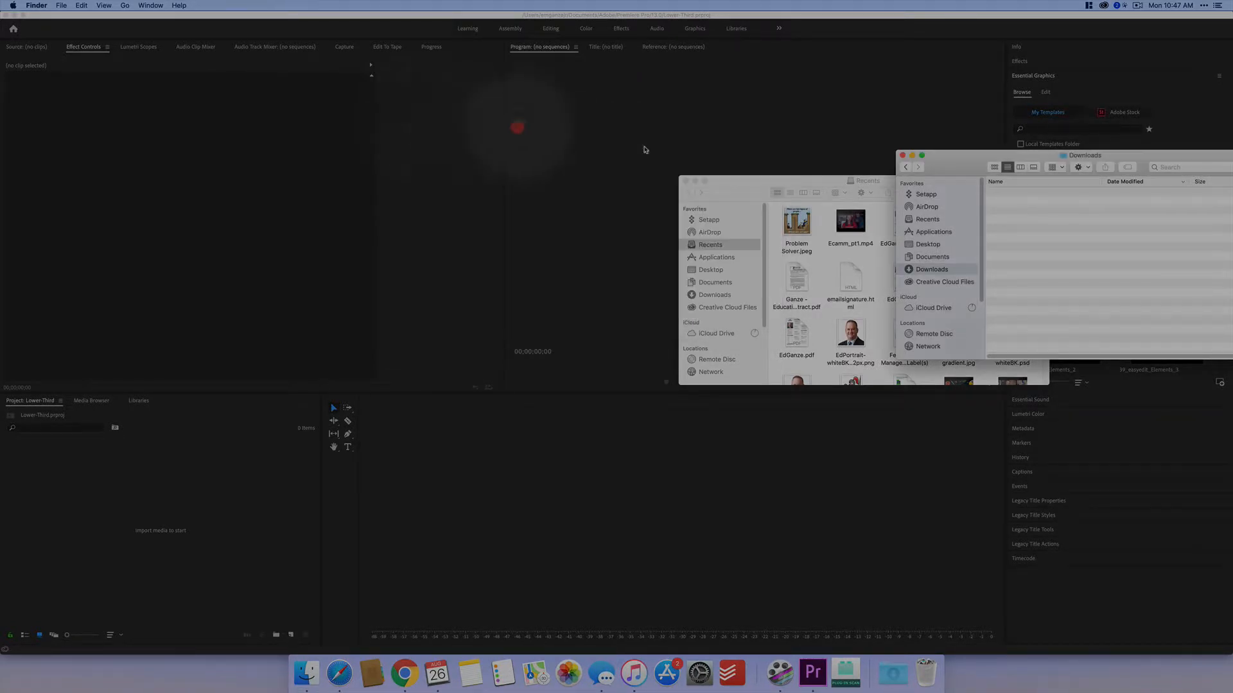
left_click(902, 156)
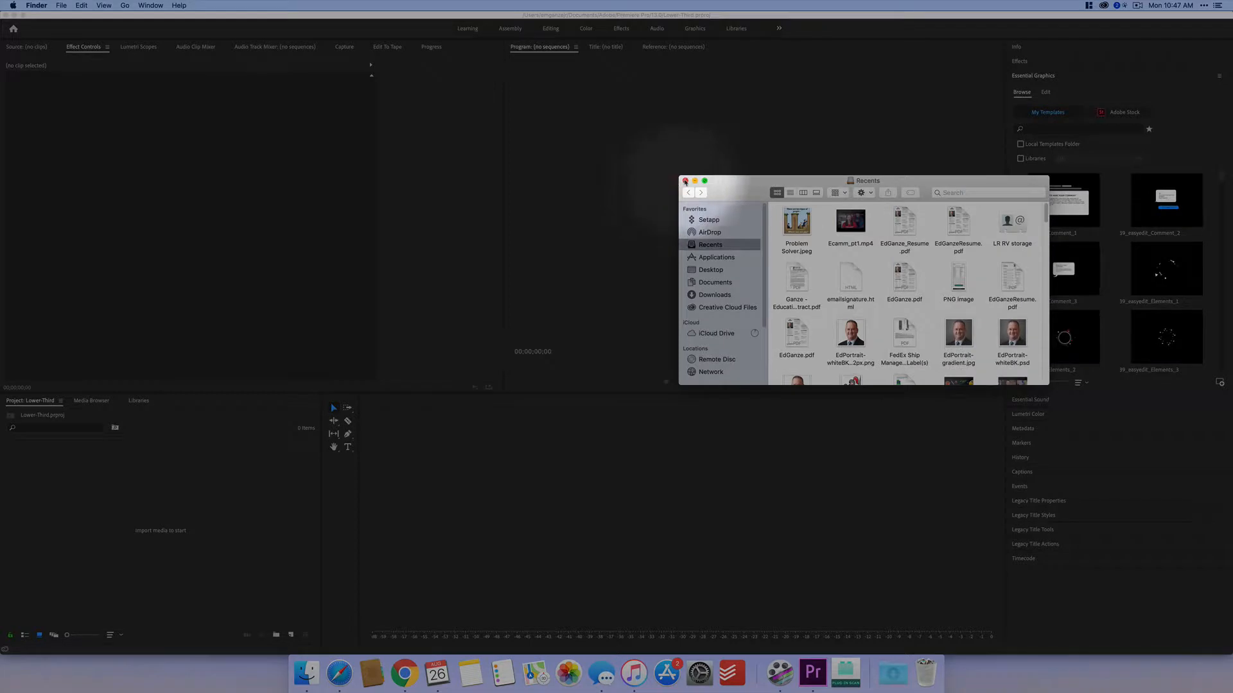
left_click(685, 181)
Return to Premiere Pro and examine the installed templates under My Templates in Essential Graphics
left_click(1035, 78)
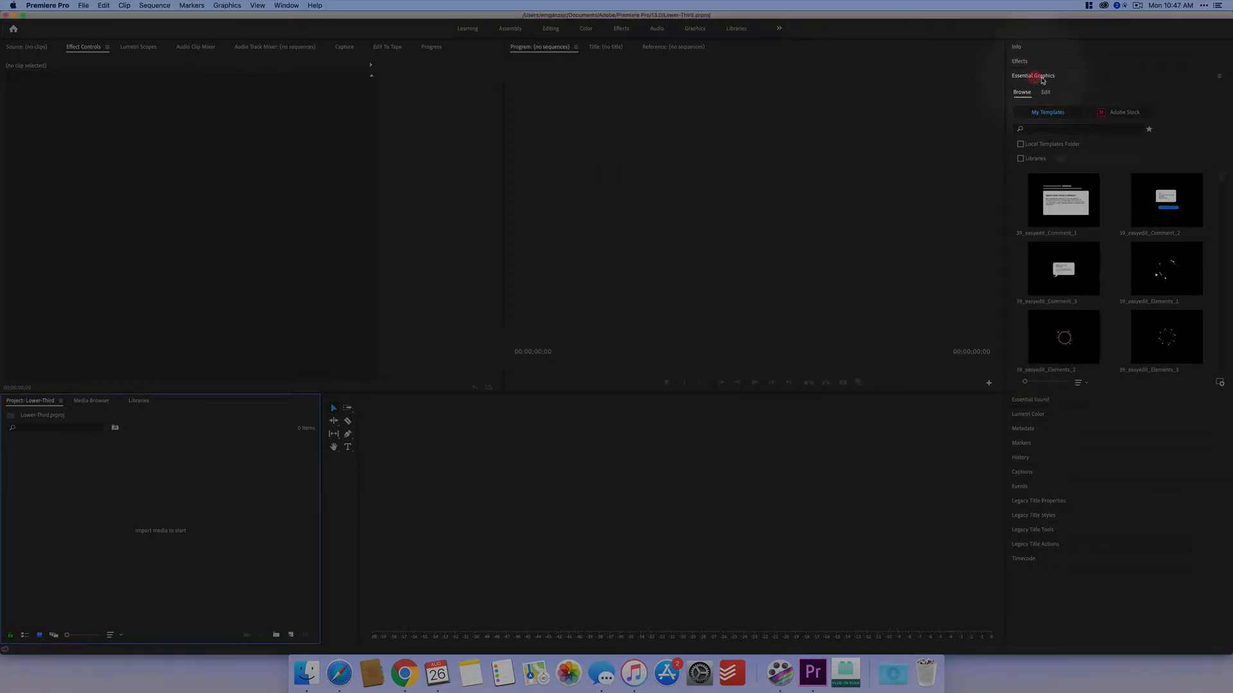
left_click(1083, 76)
left_click(1071, 77)
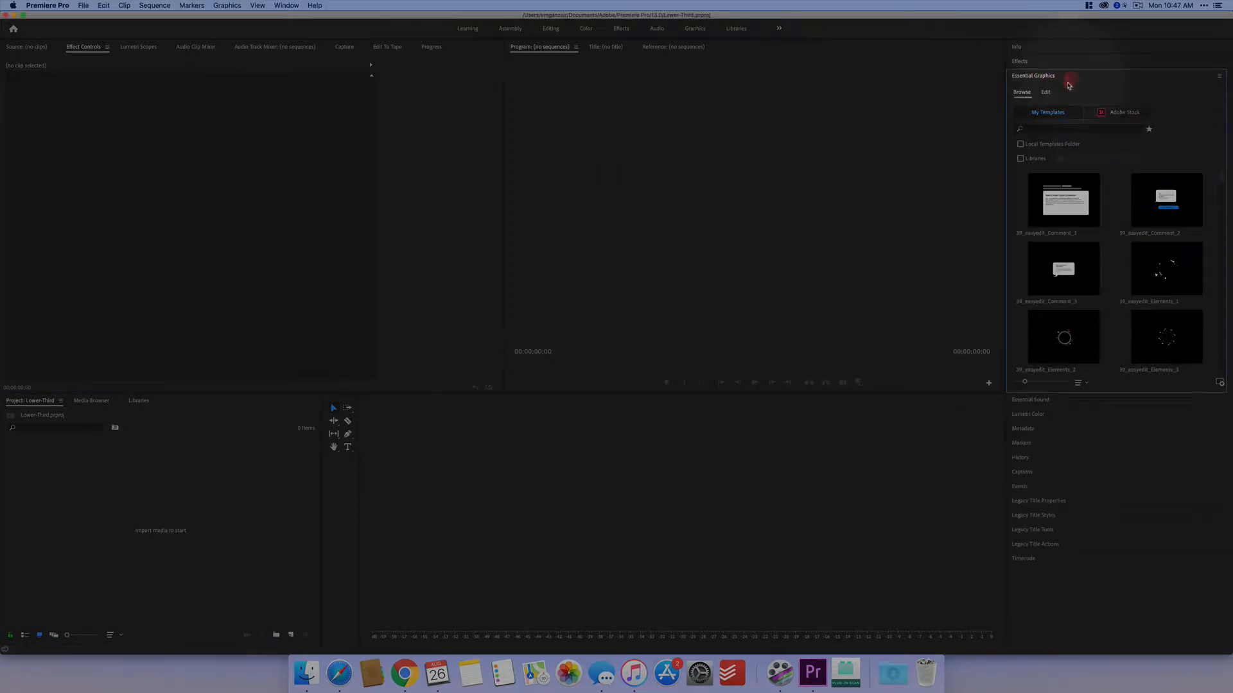
scroll(1070, 204, "down", 10)
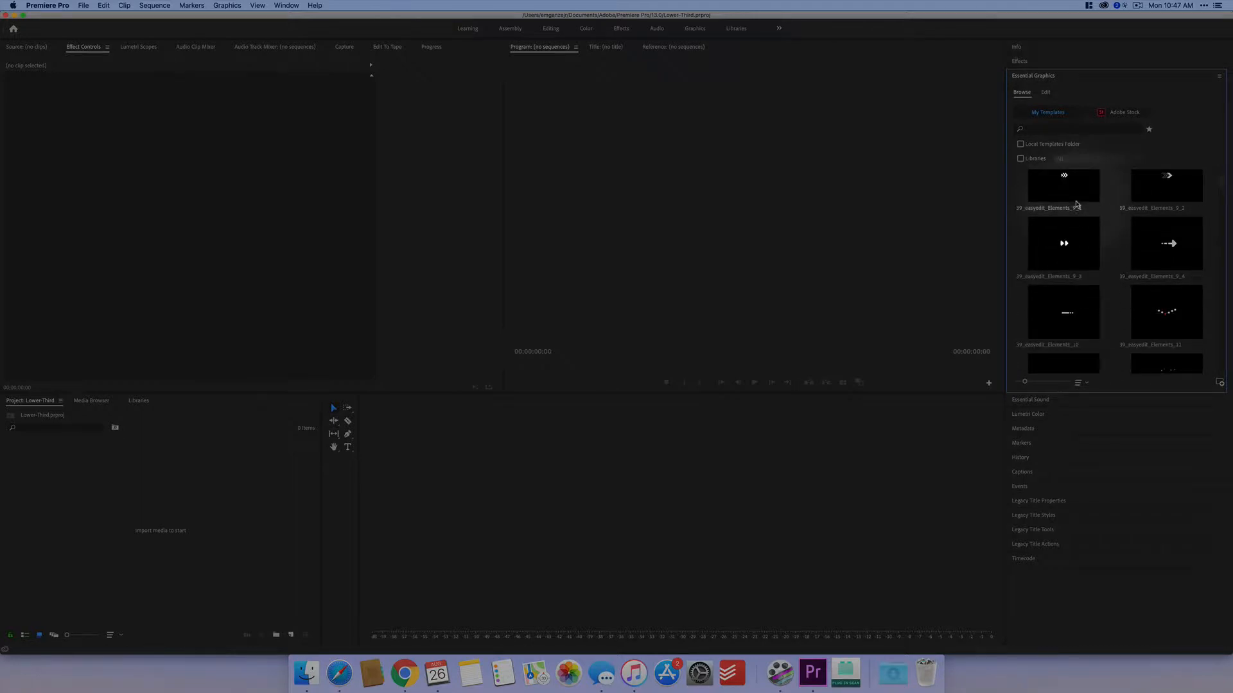
scroll(1085, 221, "down", 3)
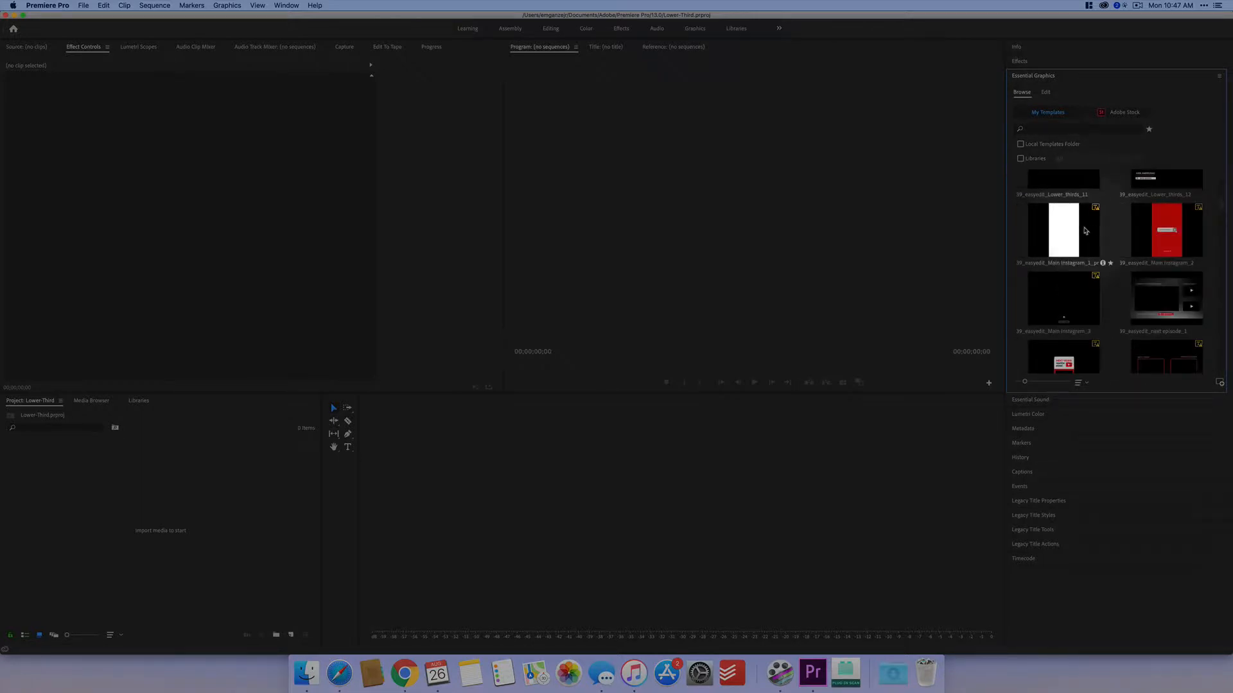
scroll(1083, 232, "down", 3)
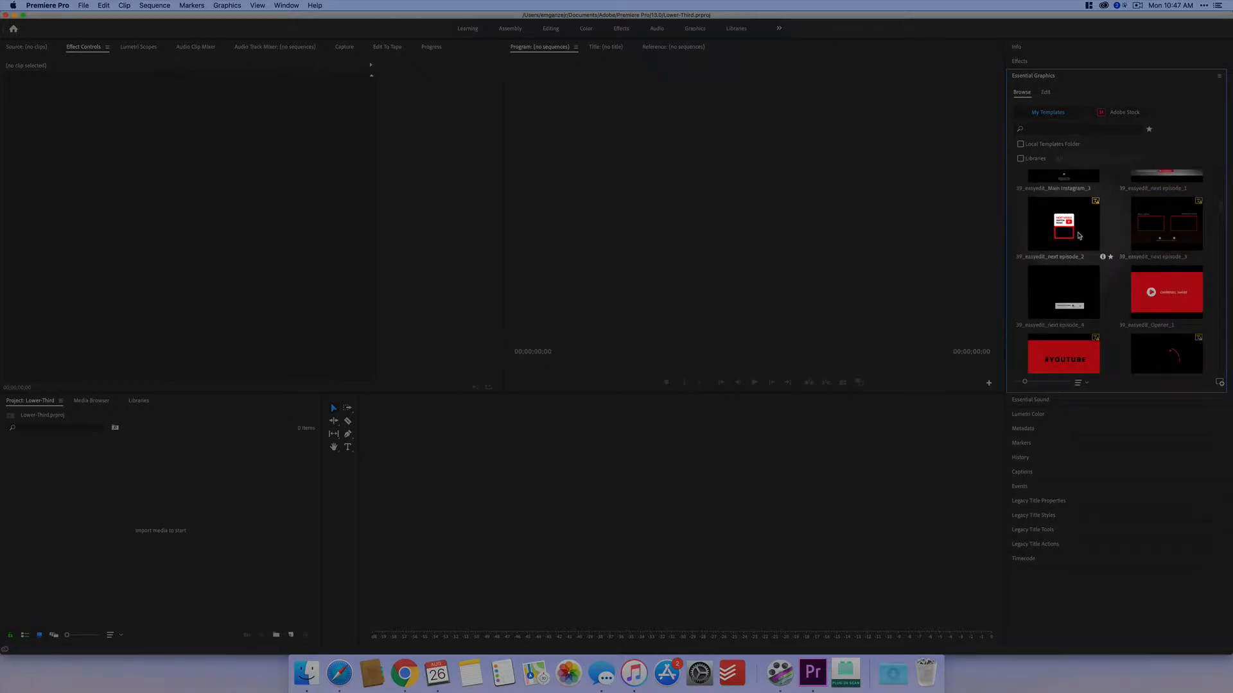
scroll(1079, 235, "up", 5)
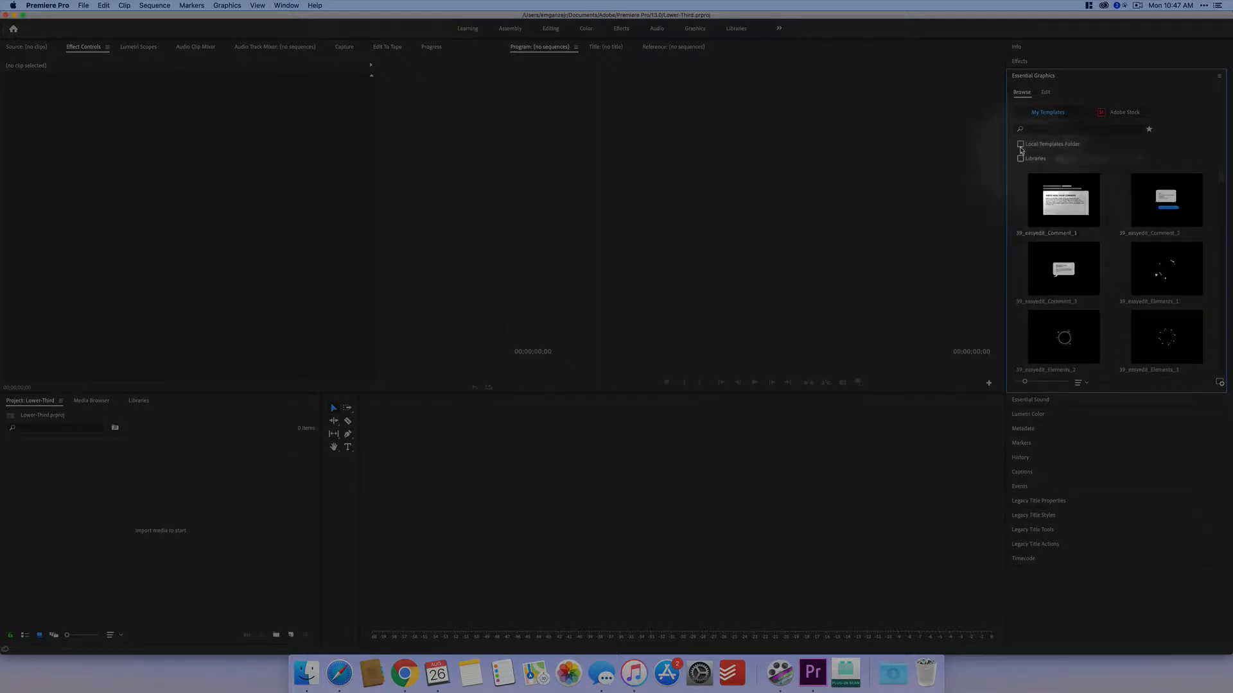
Search My Templates for "thirds_12" and filter to the suggested 39_easyedit_lower_thirds_12 template
left_click(1030, 129)
type("th")
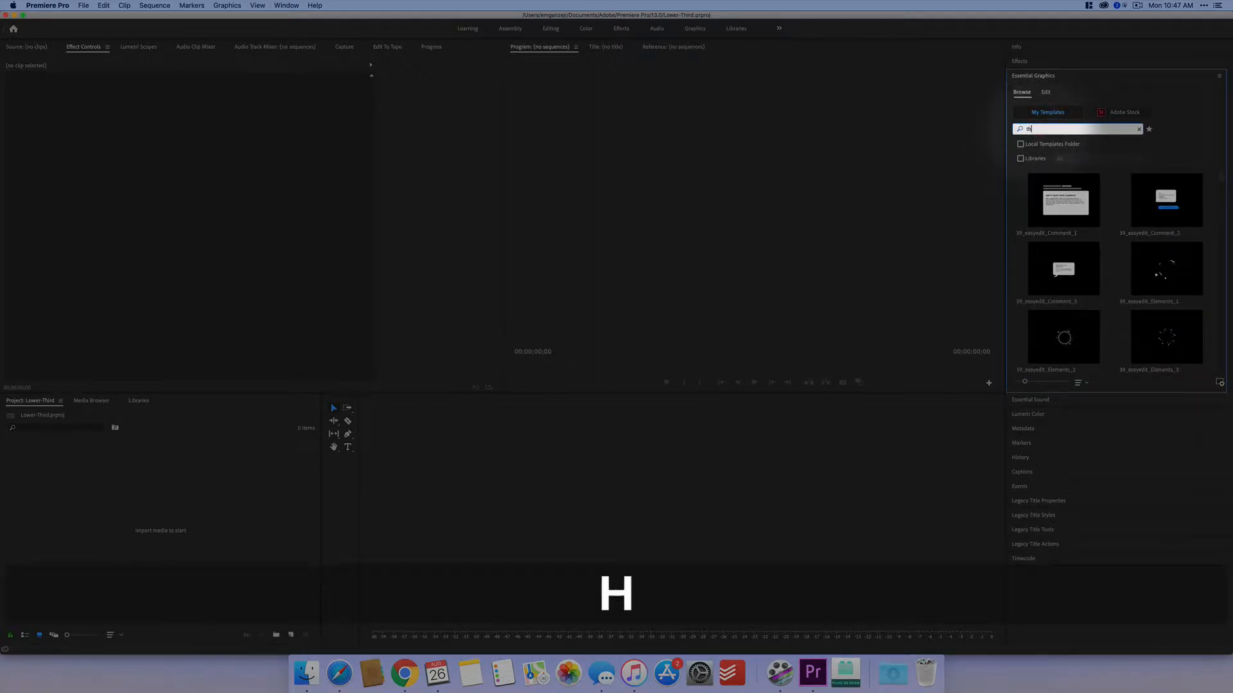
type("irds")
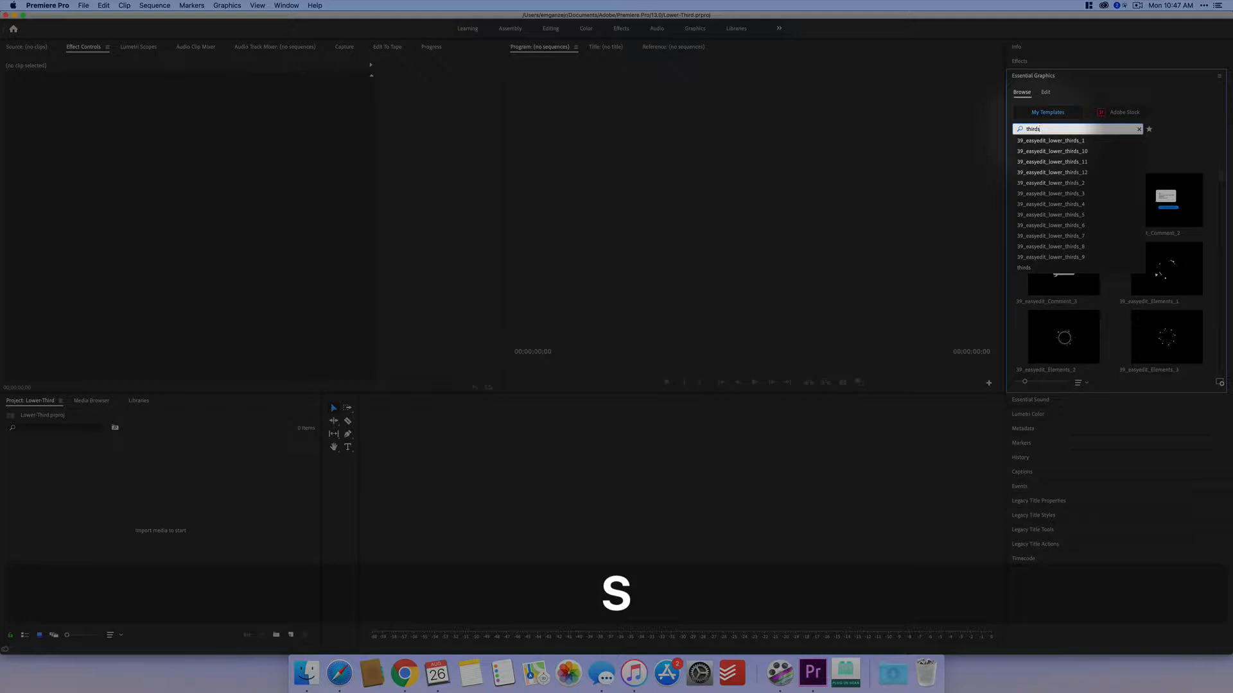
type("_12")
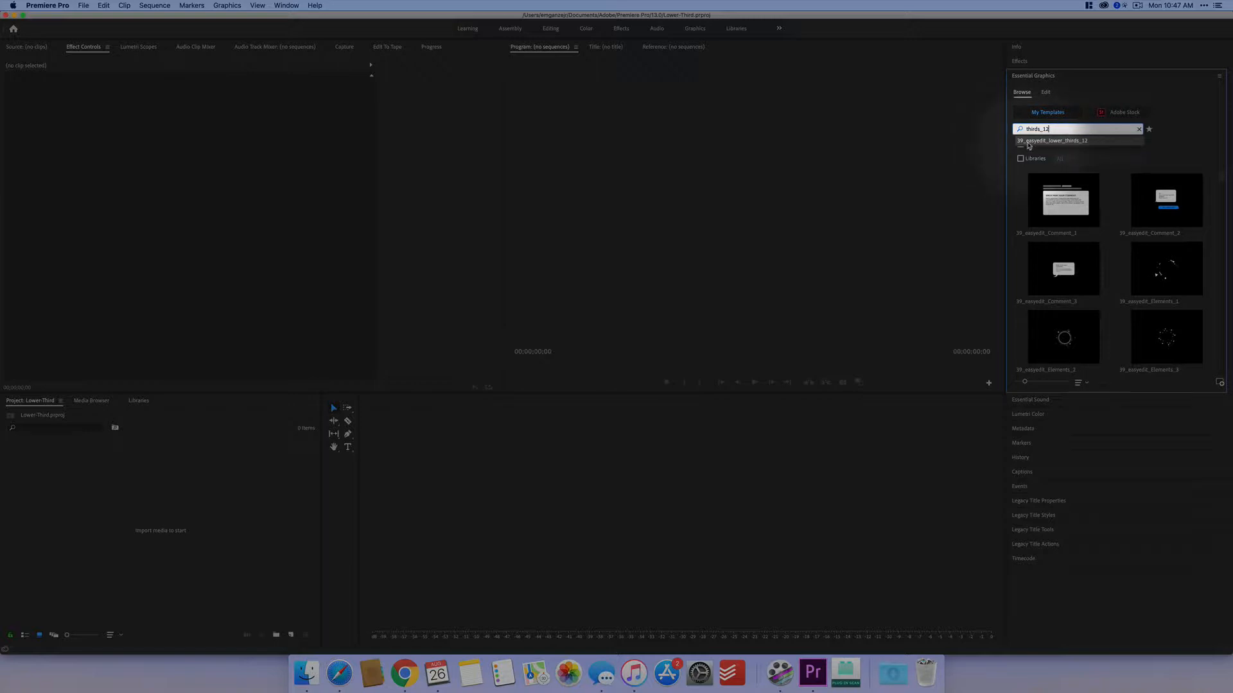
left_click(1057, 146)
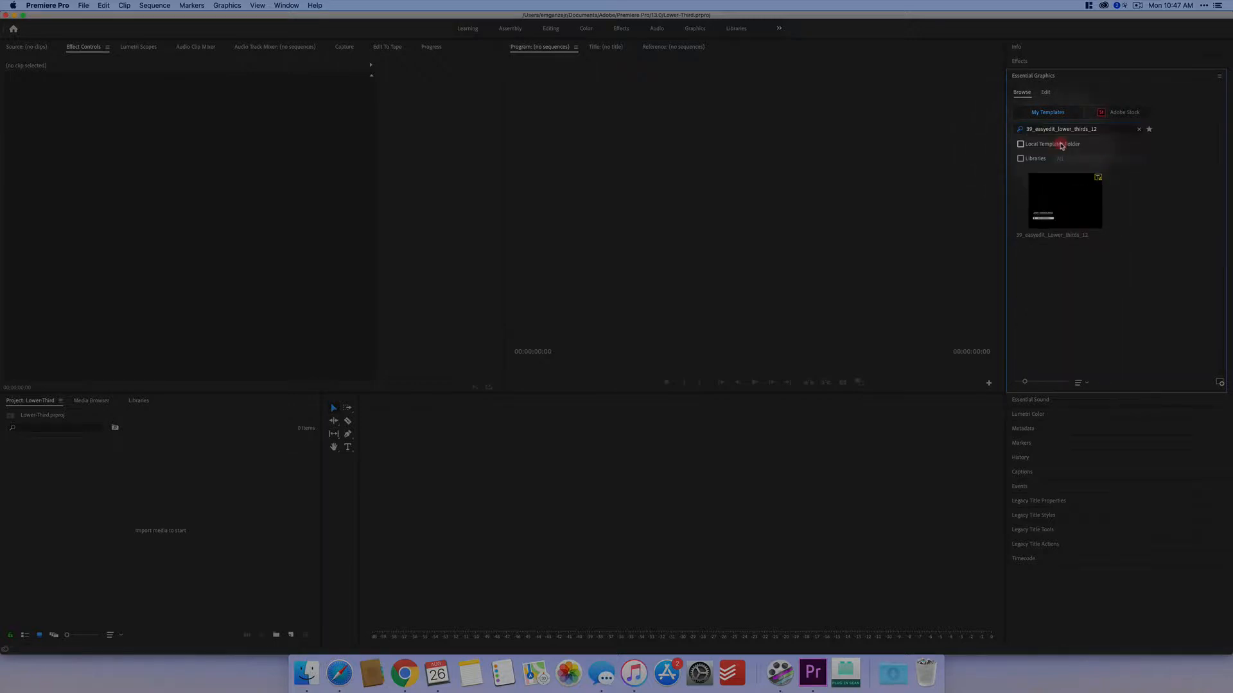
Try to place the 39_easyedit_Lower_thirds_12 template in the empty timeline area
mouse_move(1062, 213)
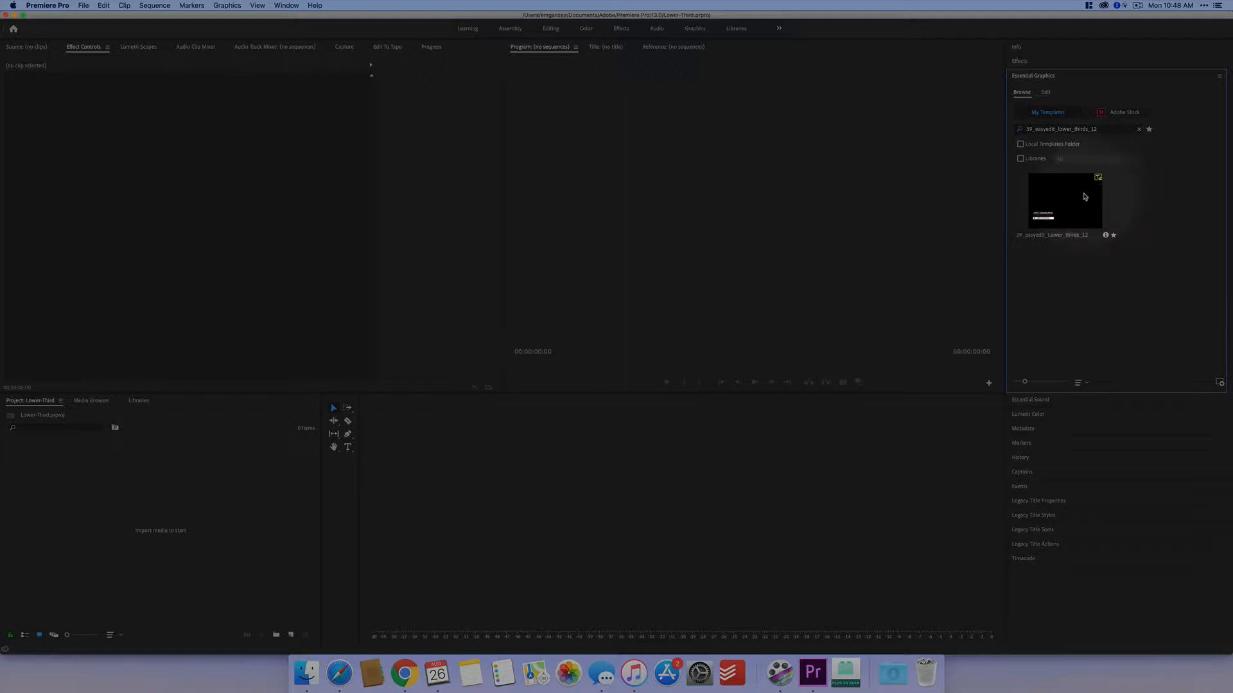
left_click_drag(1084, 197, 548, 560)
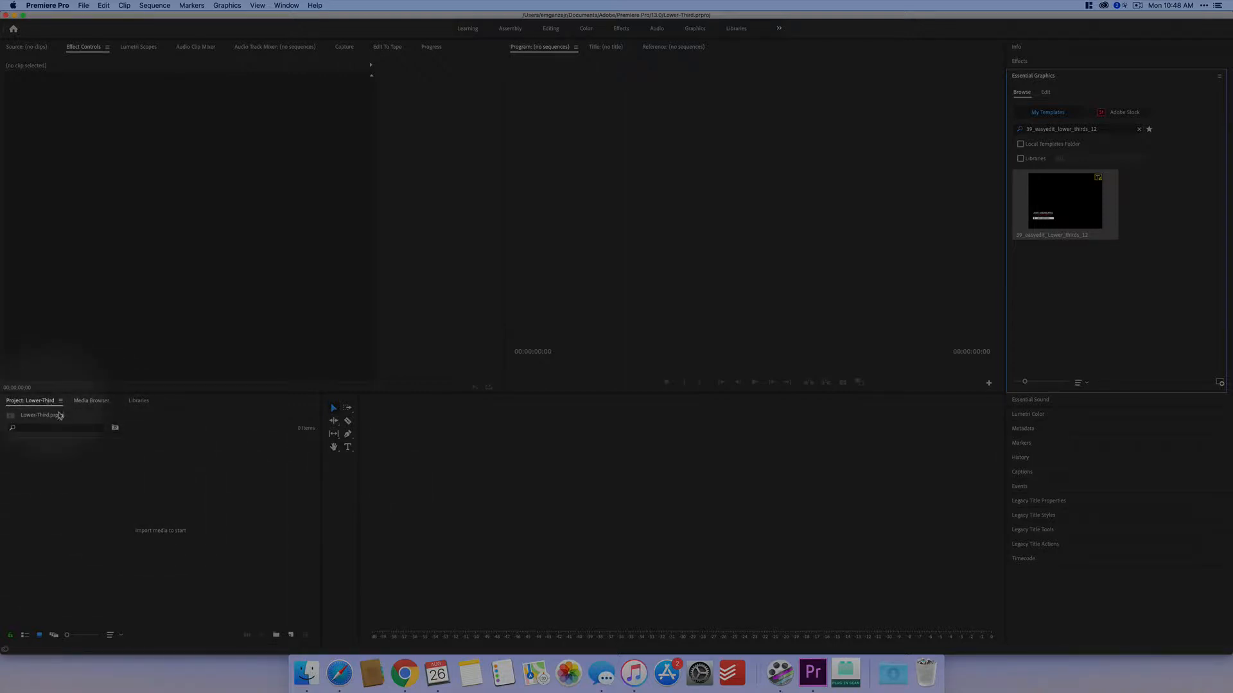
Create a new sequence from the Digital SLR 1080p preset DSLR 1080p30, keeping the default sequence name
left_click(291, 636)
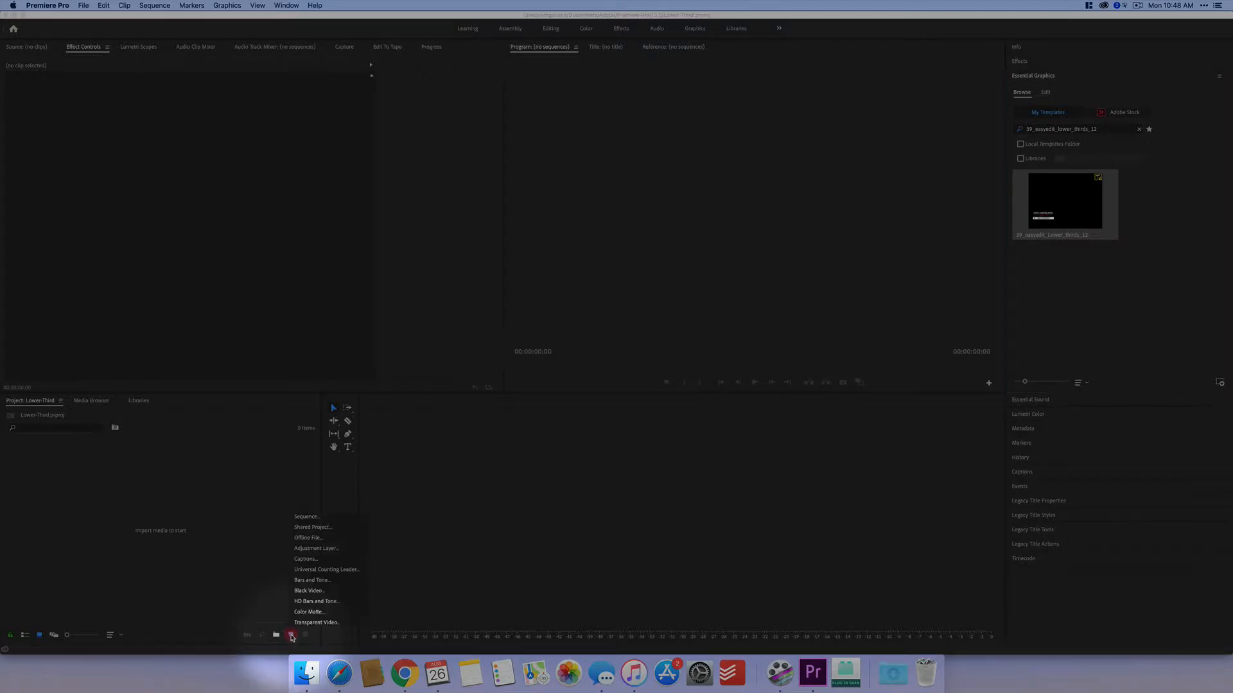
left_click(310, 515)
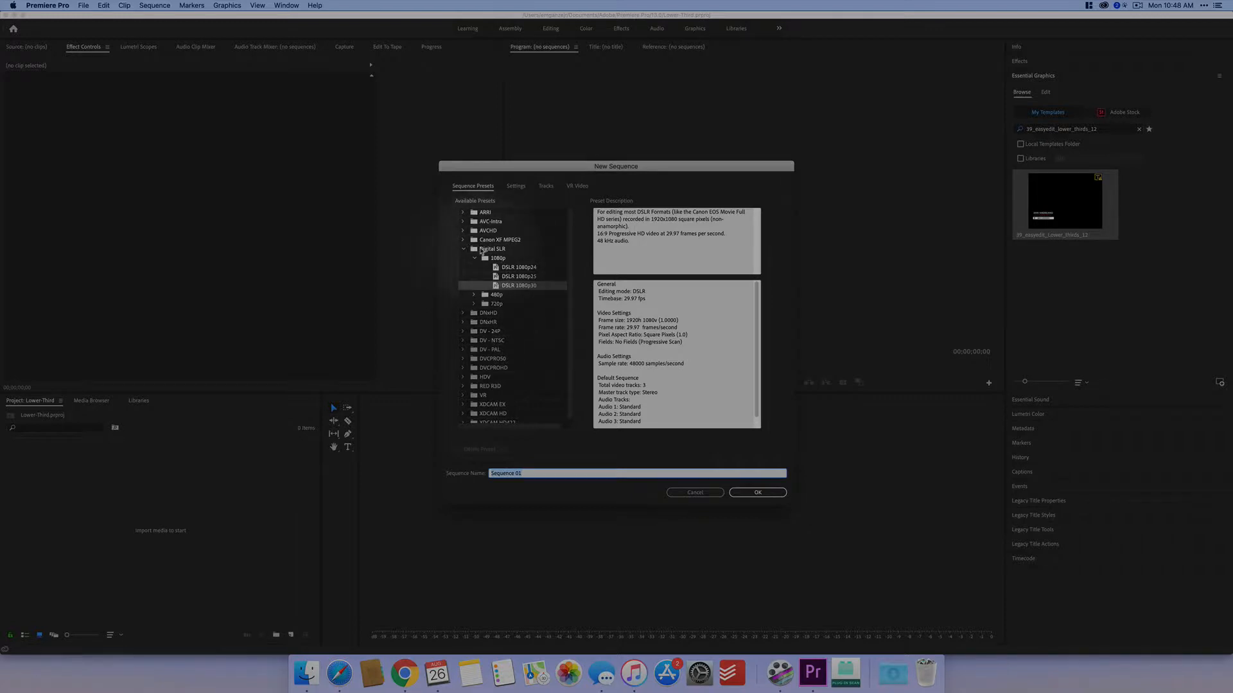
left_click(505, 250)
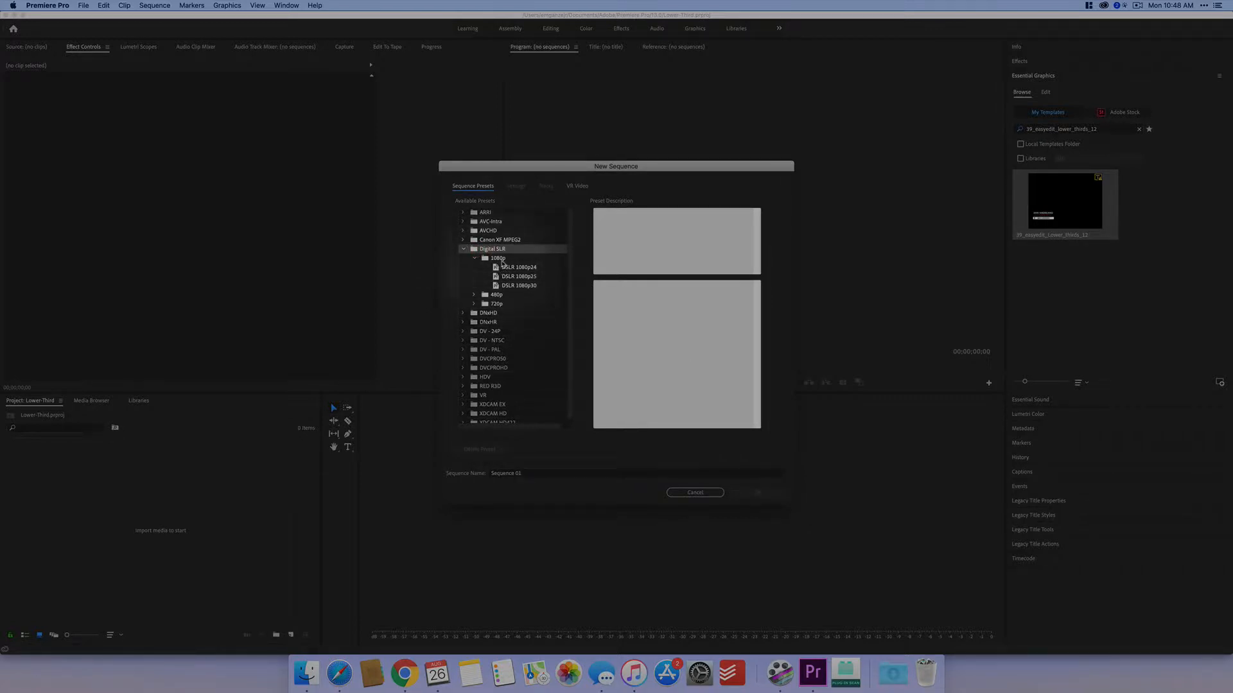
left_click(508, 286)
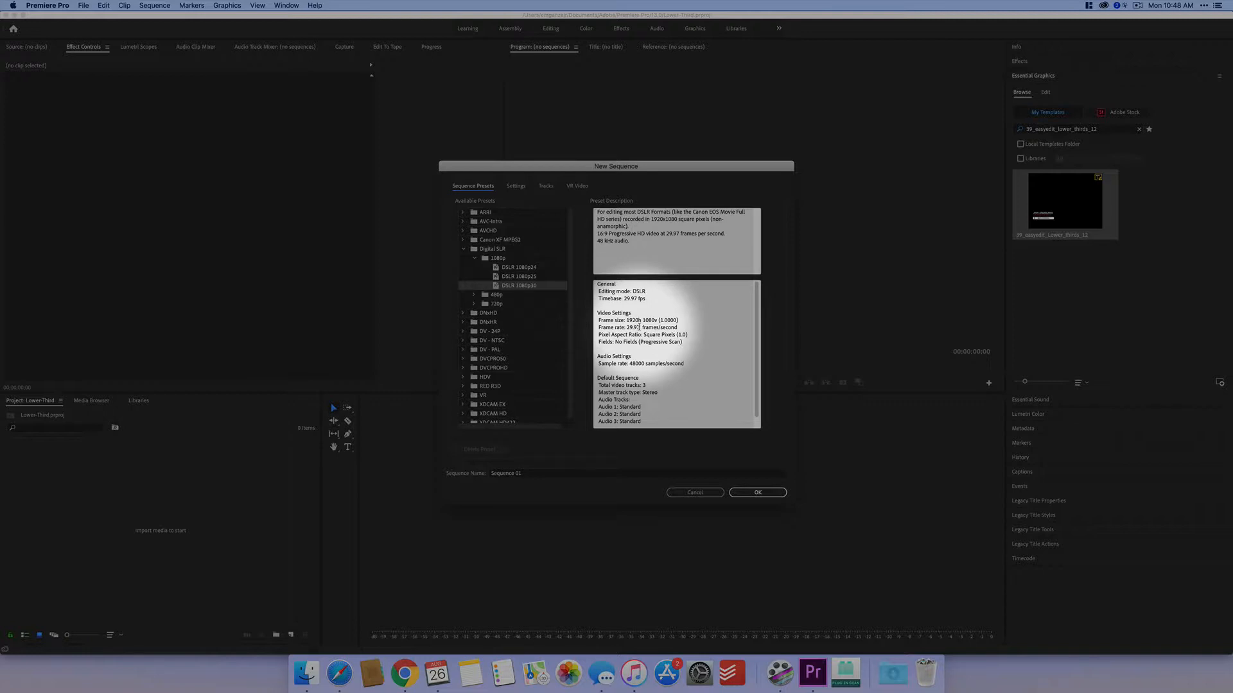
left_click(757, 492)
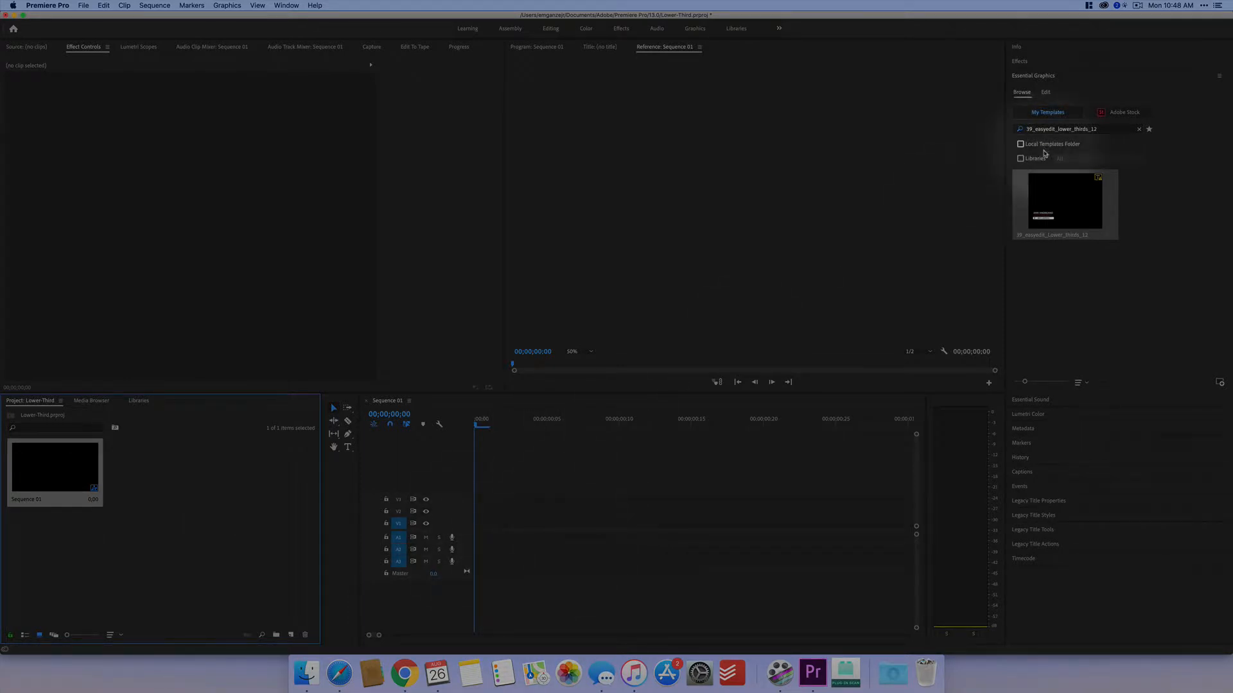
Place the 39_easyedit_Lower_thirds_12 template at the start of track V1, fit it in the timeline, and move the playhead to 00;00;02;11
left_click_drag(1053, 192, 479, 527)
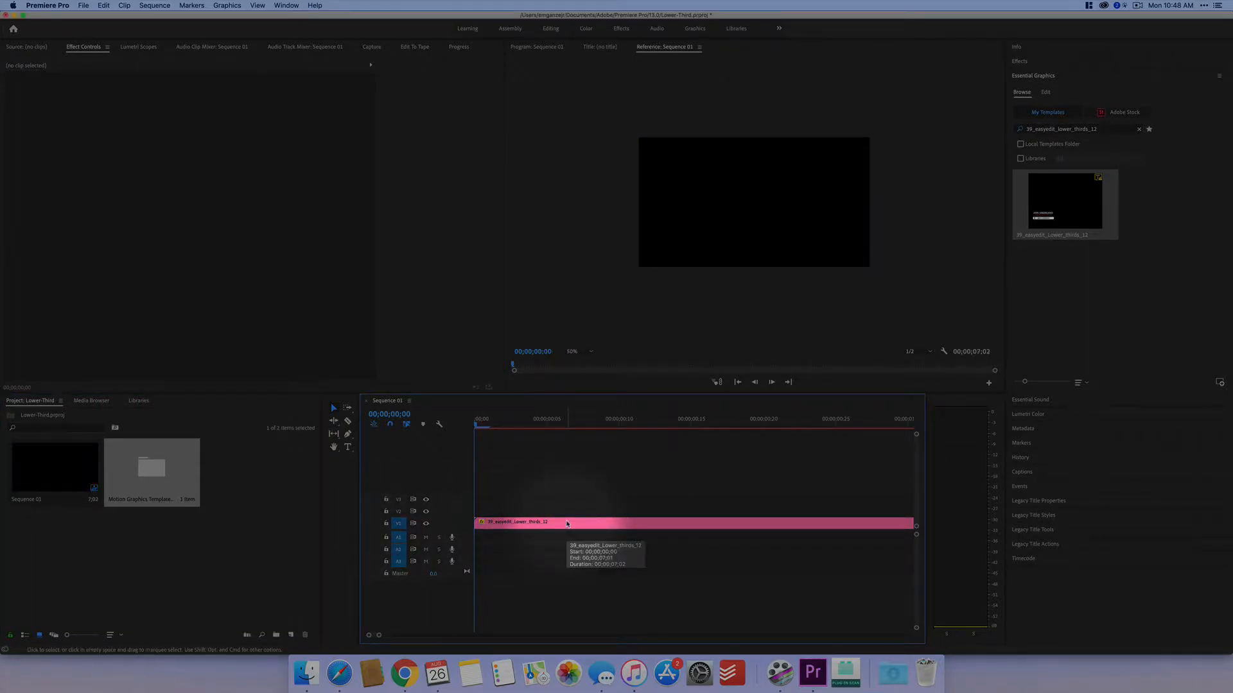
key("backslash")
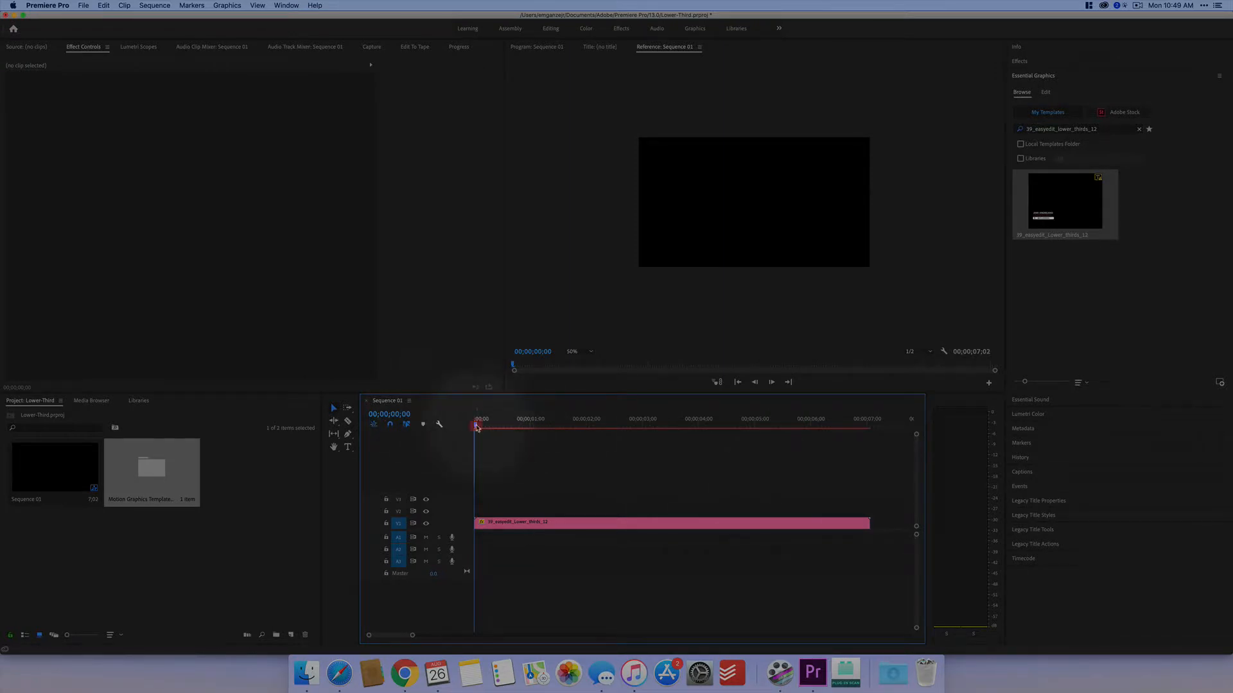
left_click_drag(477, 428, 611, 528)
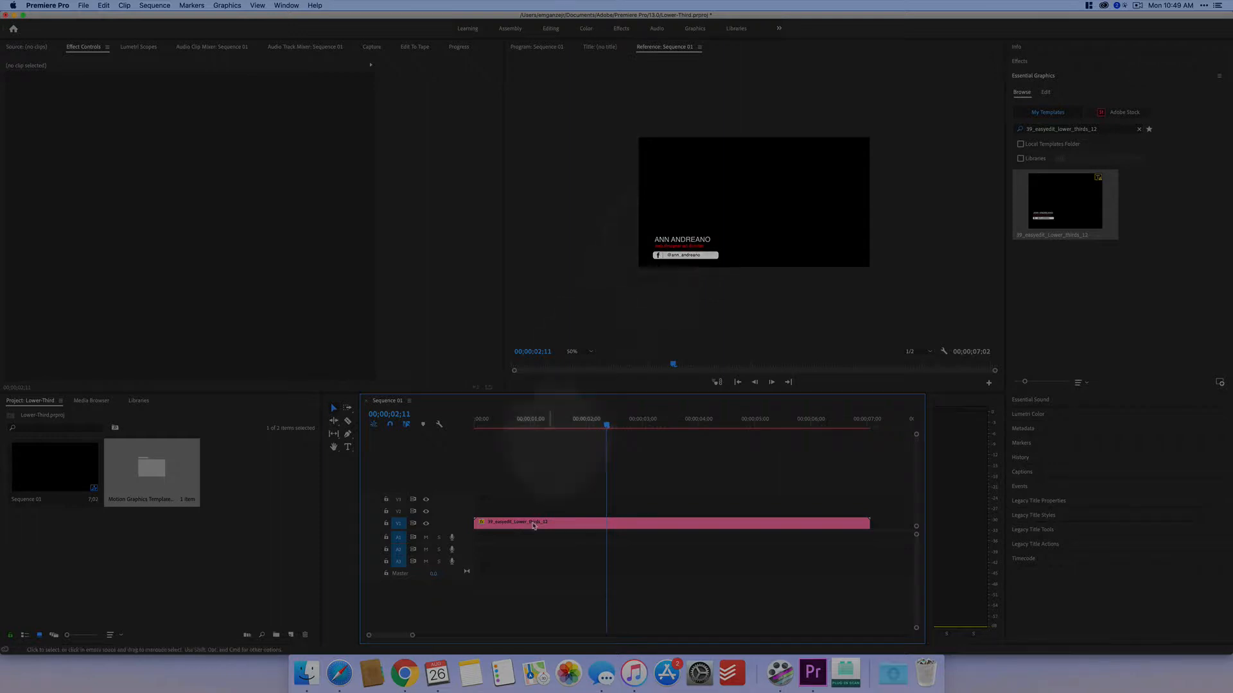
Replace the first Source Text line of the lower-third clip with the presenter's full name
left_click(509, 523)
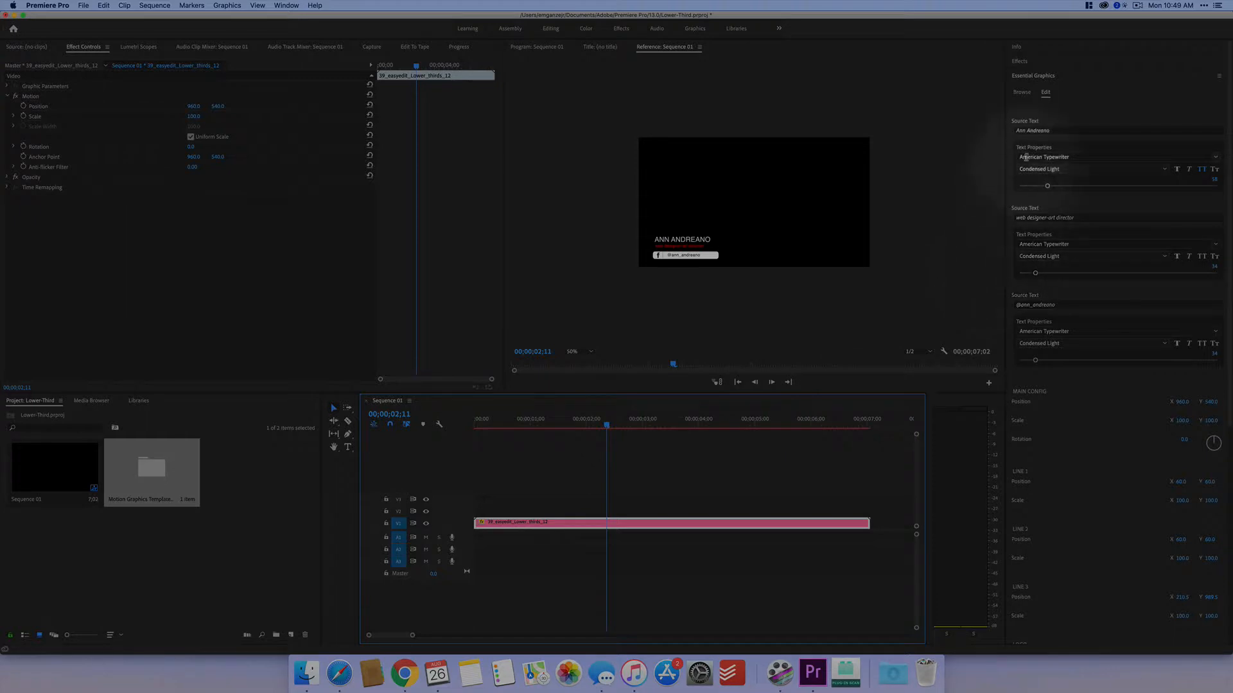
left_click(1033, 132)
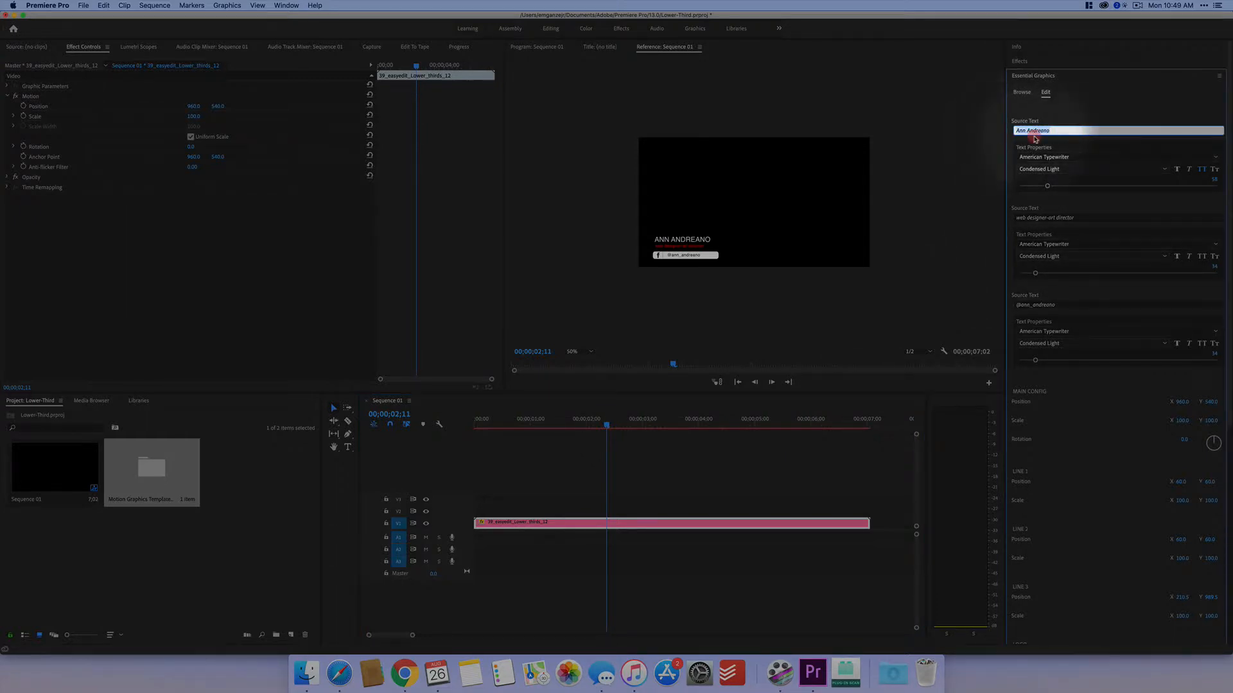
type("Ed")
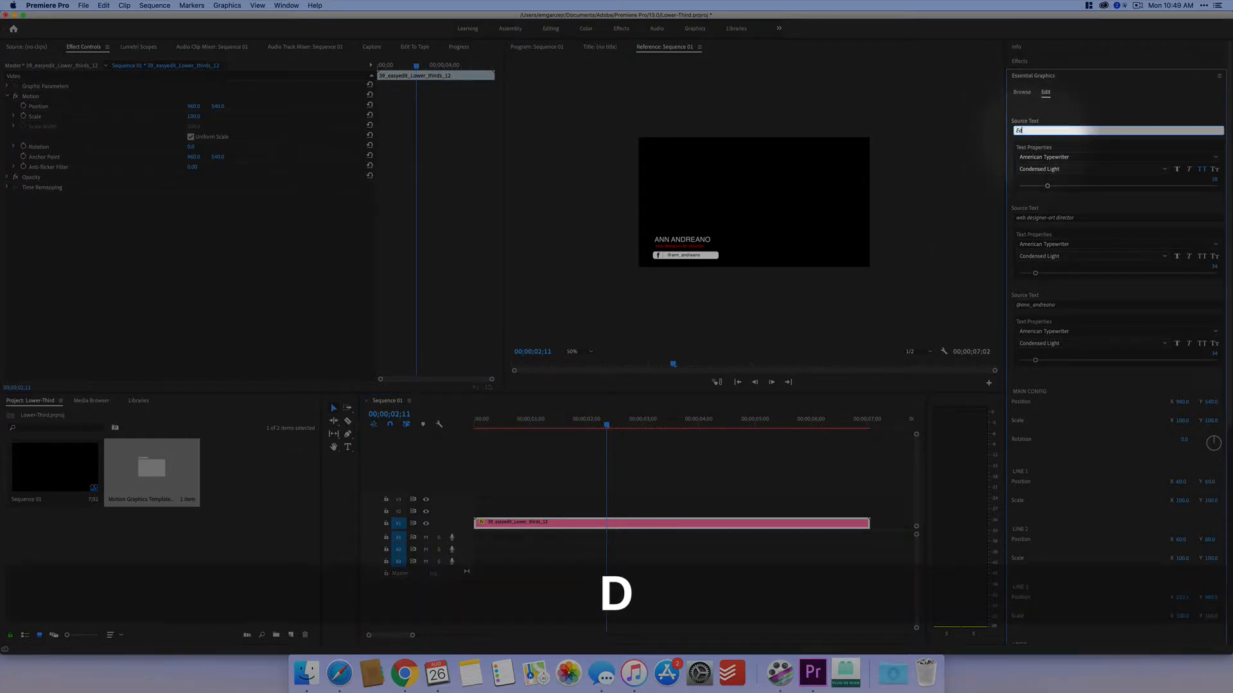
type(" Ganze")
left_click(1061, 206)
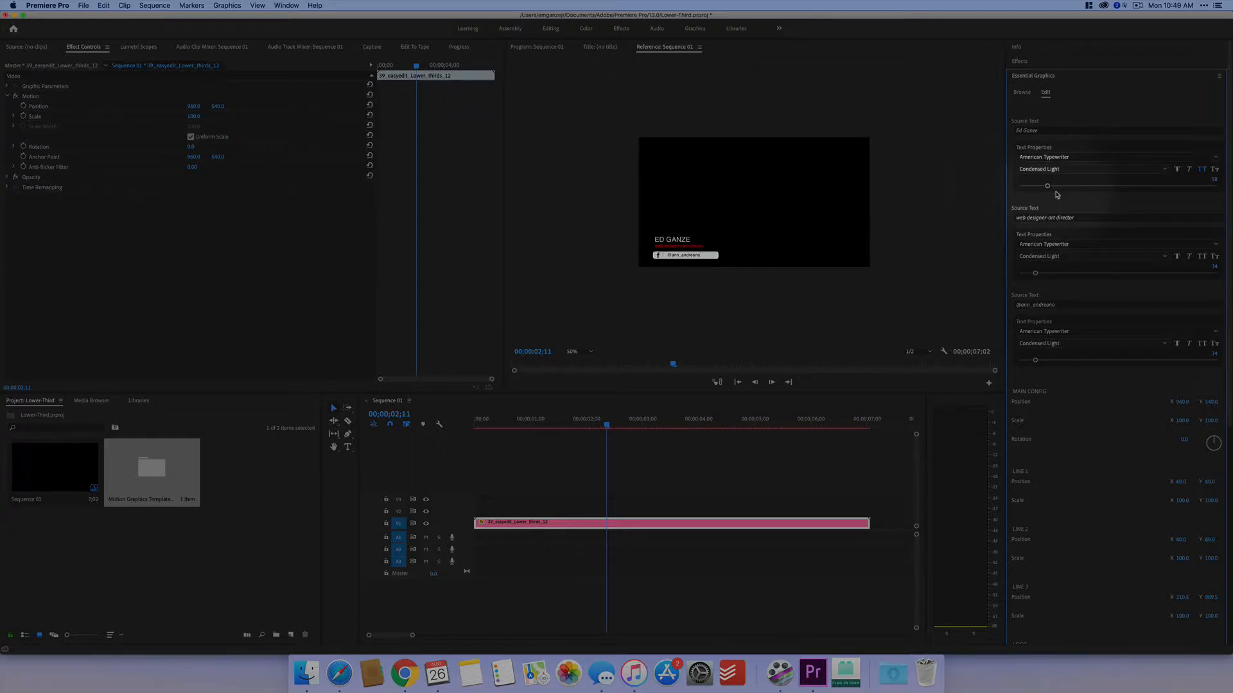
Replace the second Source Text line of the lower-third clip with "Lancer Live Staff"
left_click(1074, 217)
left_click_drag(1077, 218, 995, 212)
type("Lanc")
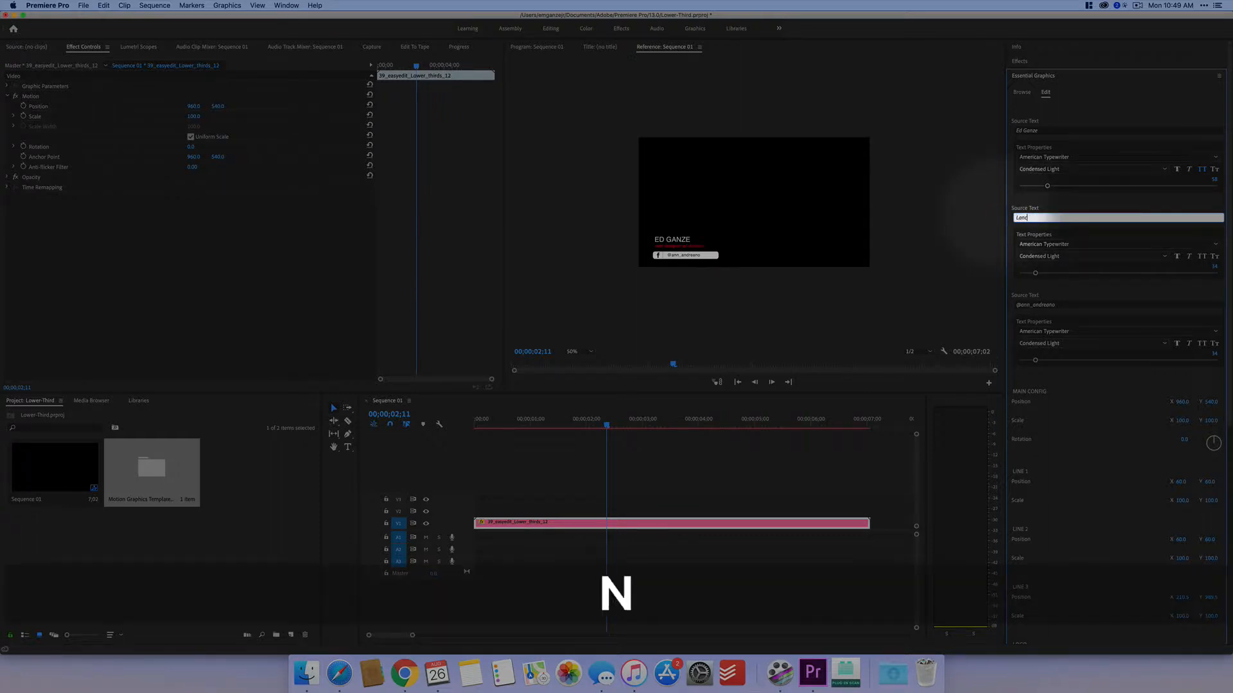
type("er")
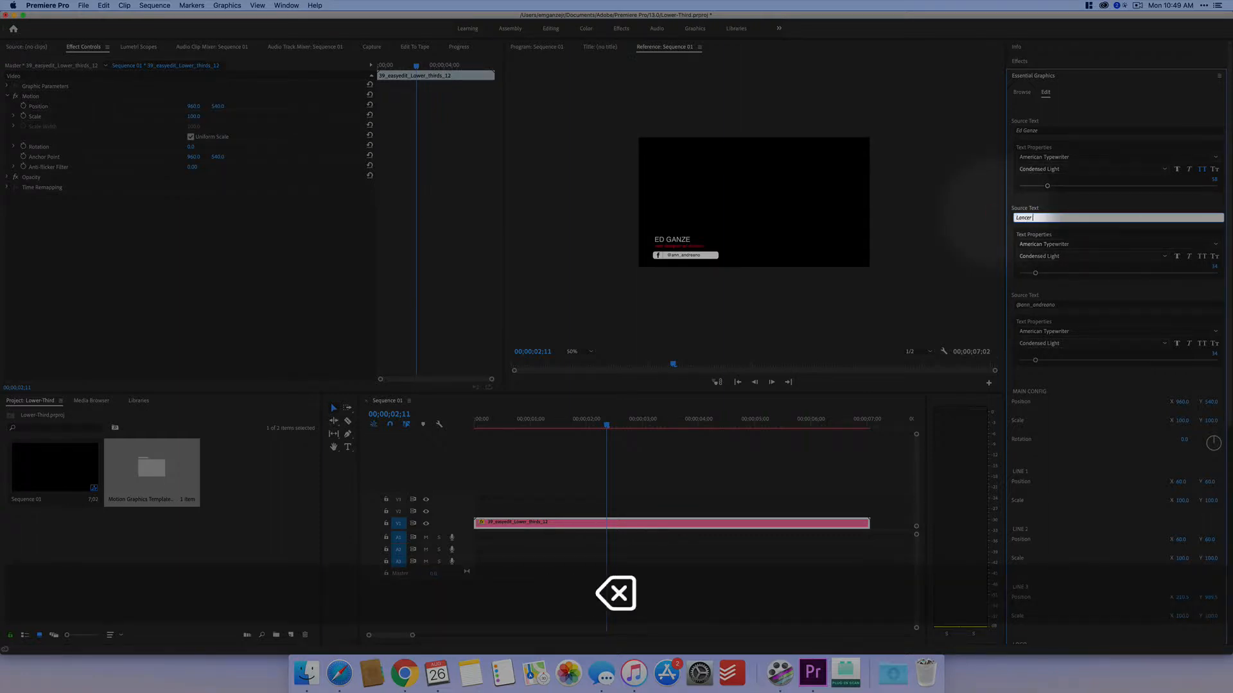
type(" Live Staf")
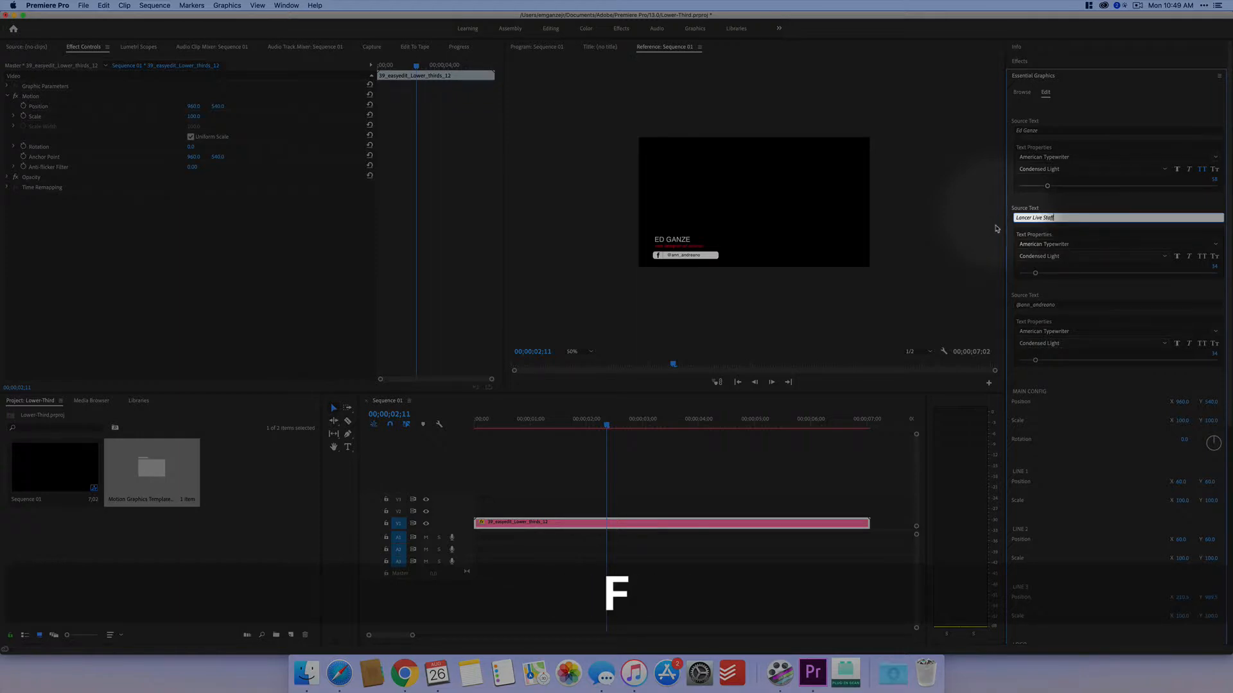
type("f")
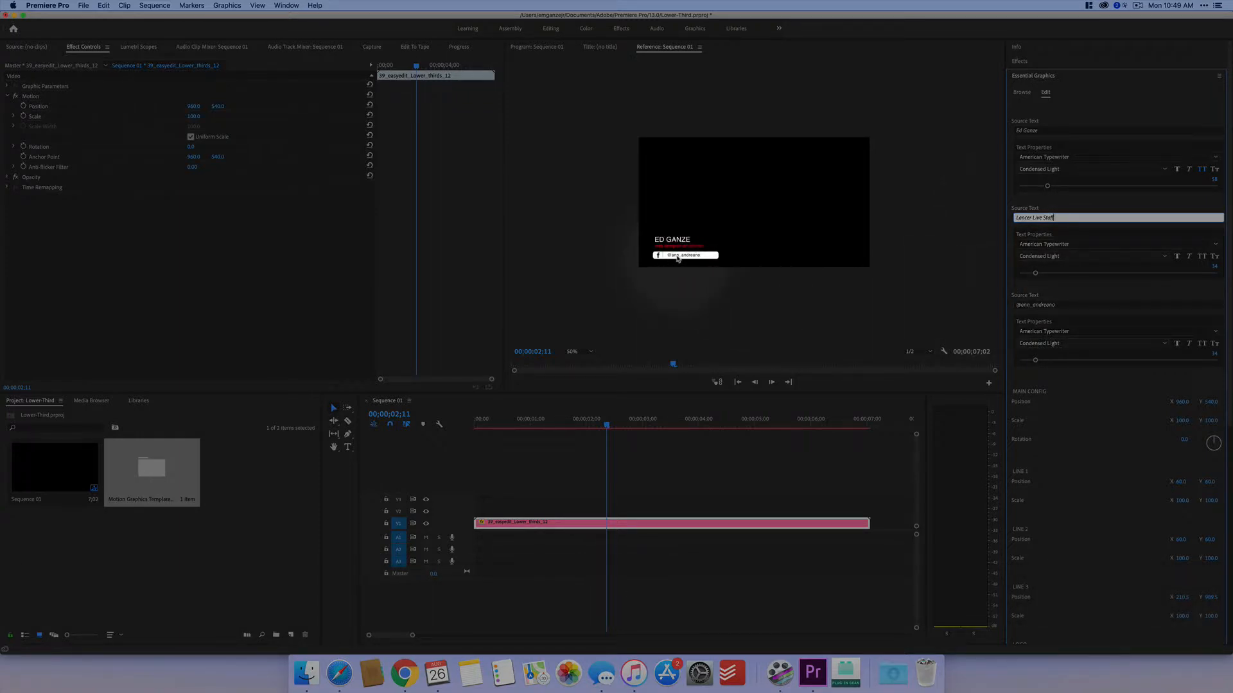
Replace the third Source Text line of the lower-third clip with the presenter's social media handle
left_click(1059, 306)
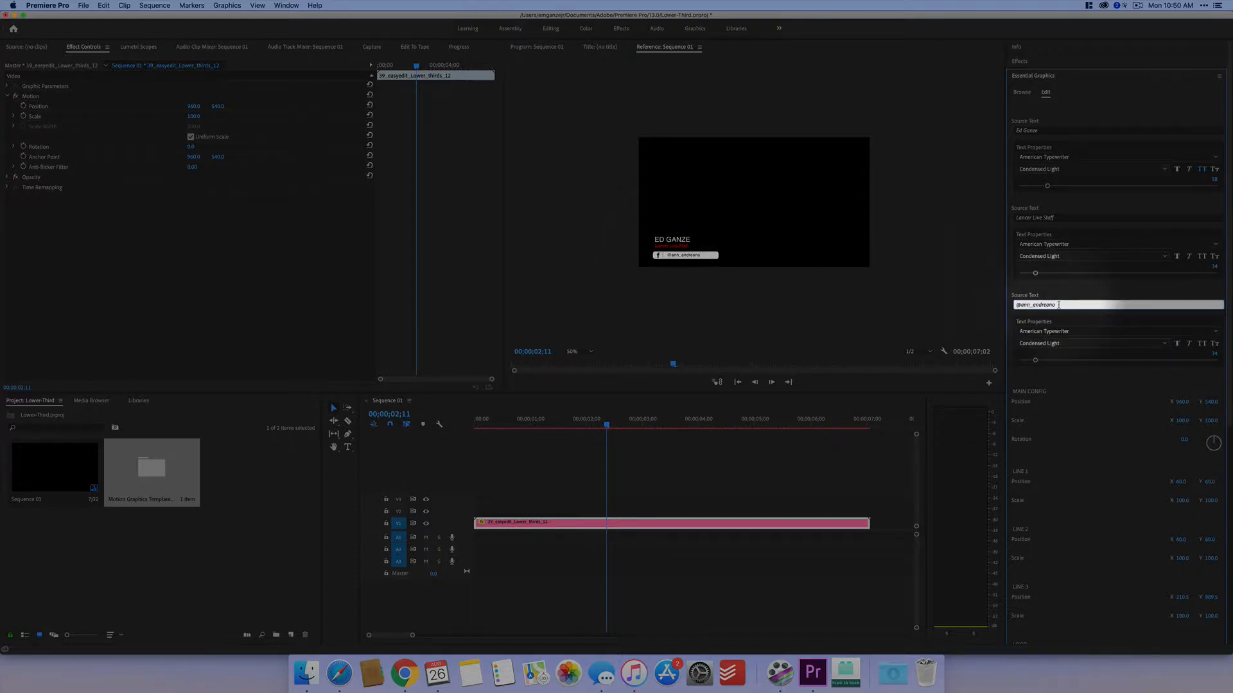
mouse_move(1058, 305)
left_mouse_down()
mouse_move(1020, 305)
mouse_move(1073, 312)
left_mouse_up()
key("BackSpace")
type("@ed")
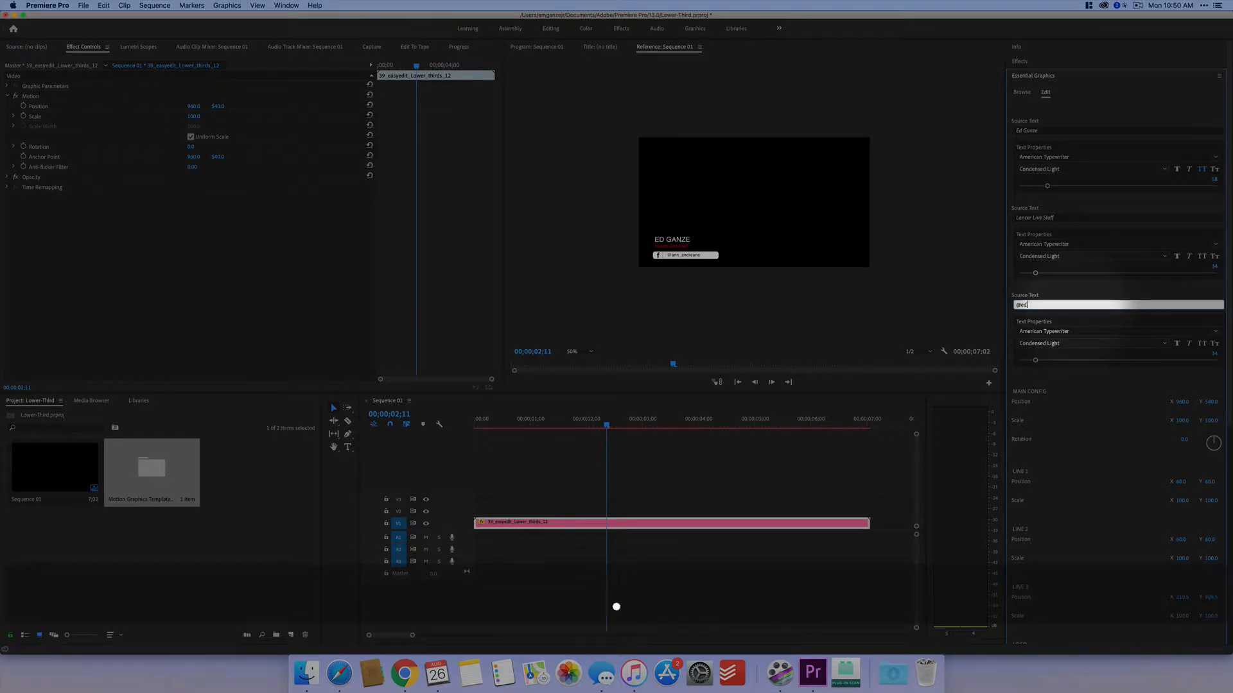
type(".ganze")
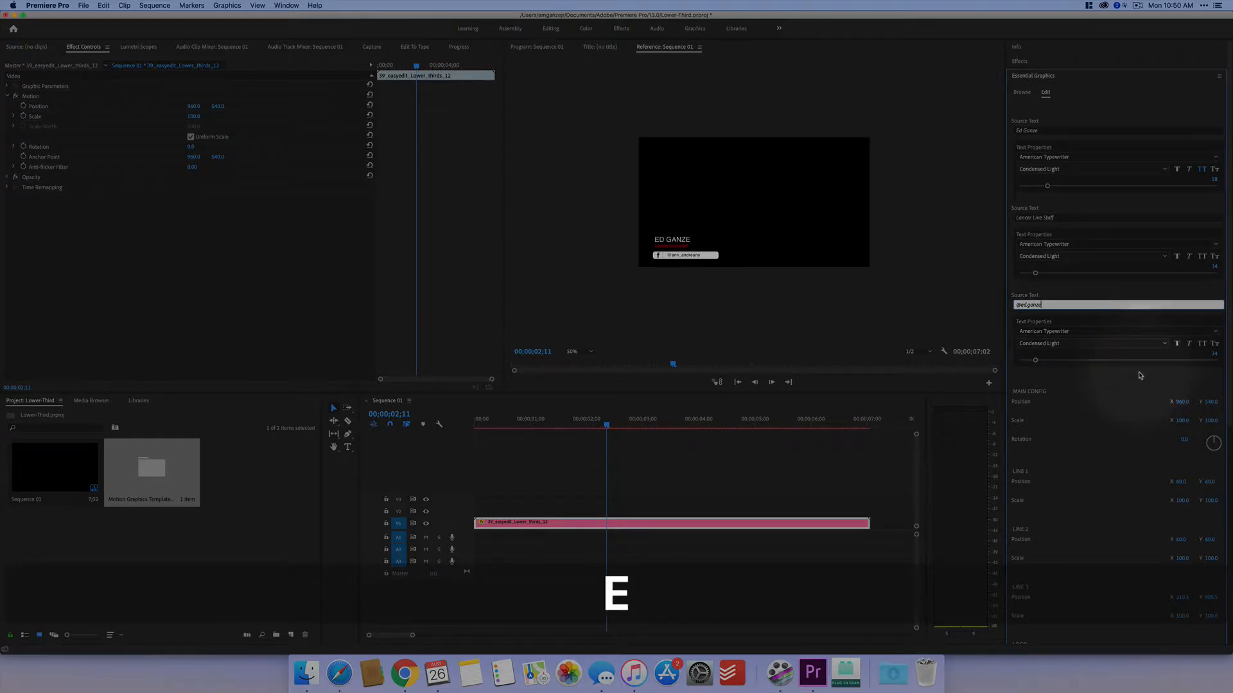
Turn the lower third's logo off and back on, and adjust its slider to show the Instagram icon
scroll(1101, 385, "down", 5)
scroll(1097, 367, "up", 5)
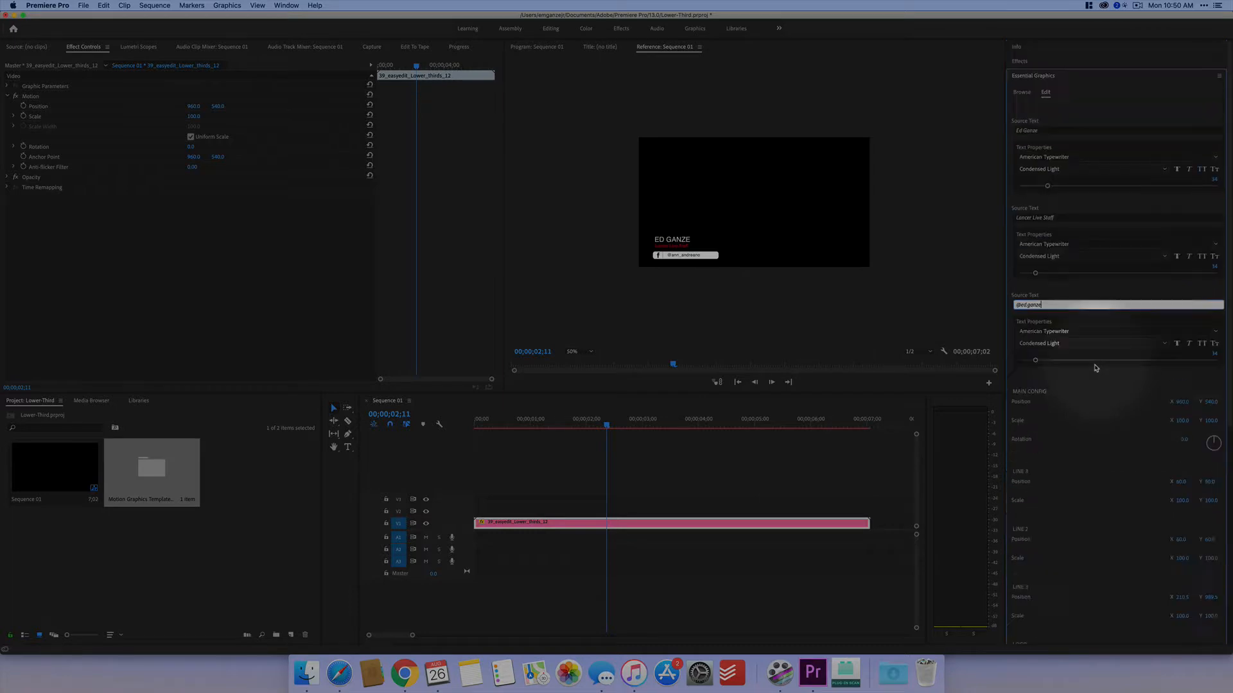
scroll(1096, 368, "down", 4)
scroll(1096, 368, "up", 2)
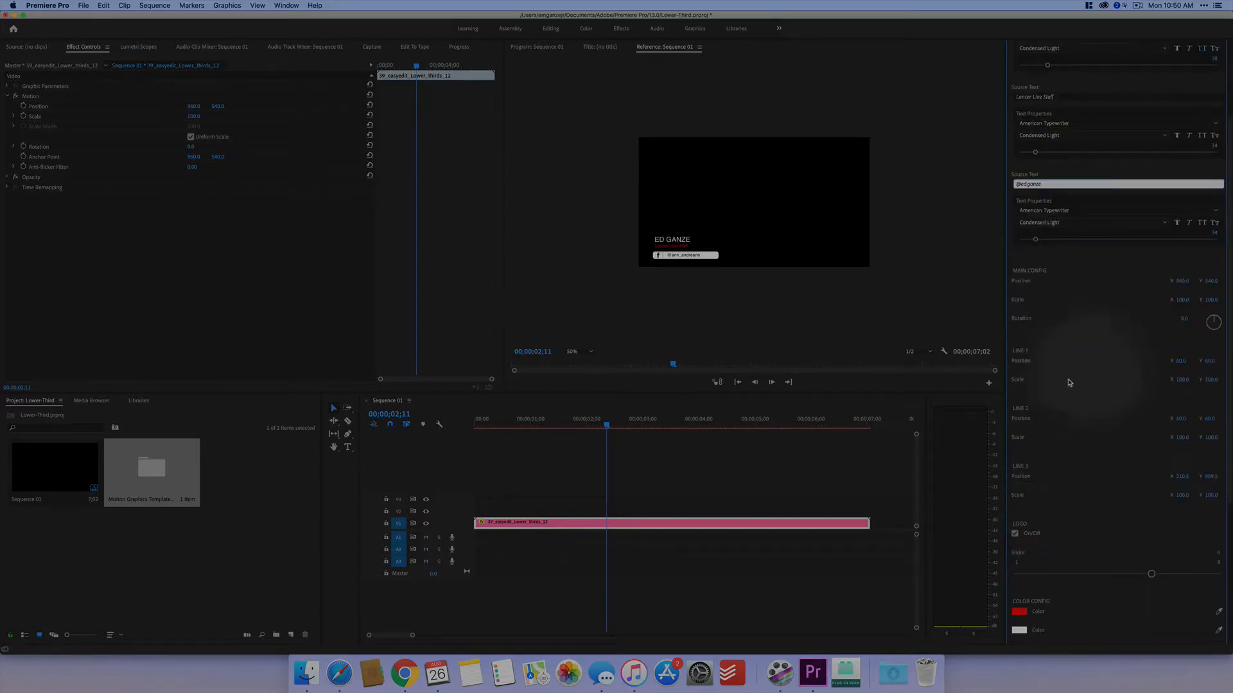
scroll(1065, 318, "down", 2)
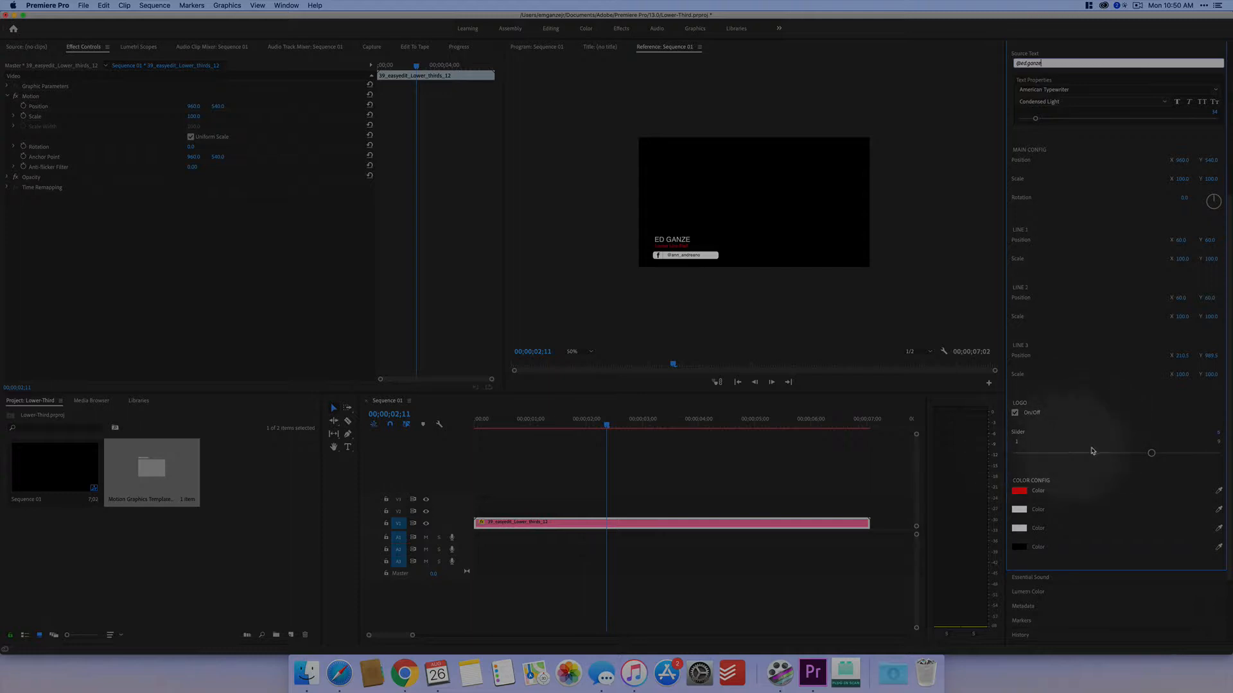
left_click(1015, 413)
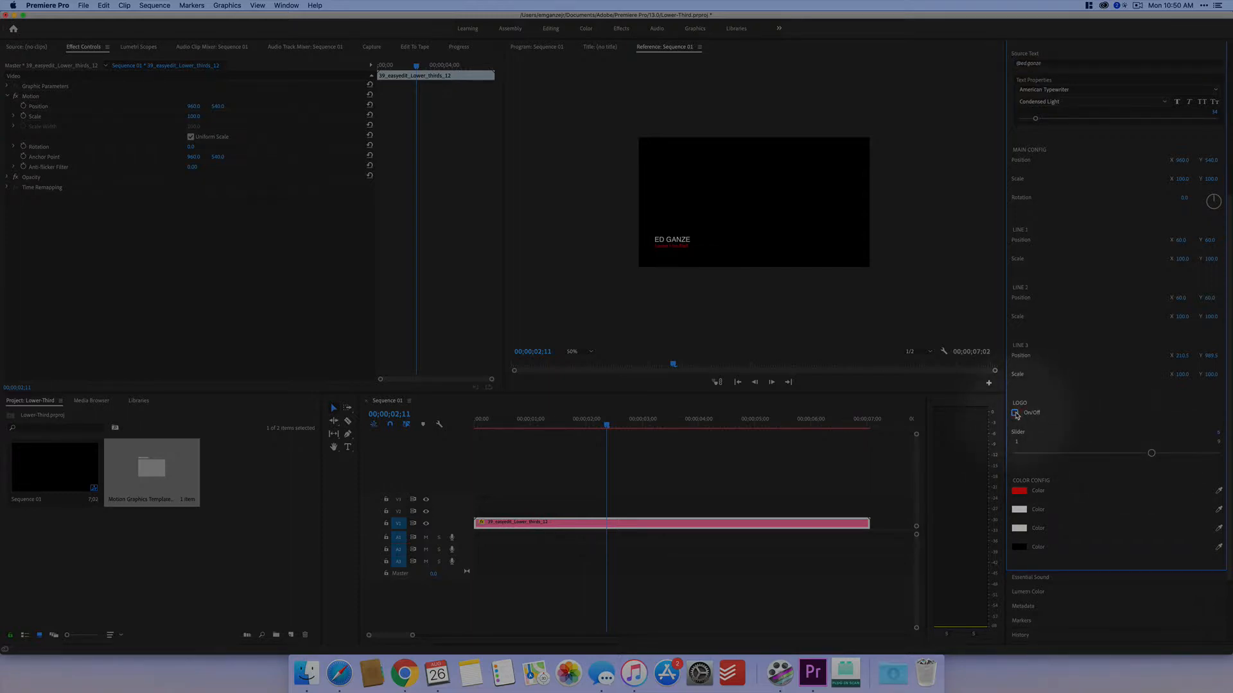
left_click(1015, 413)
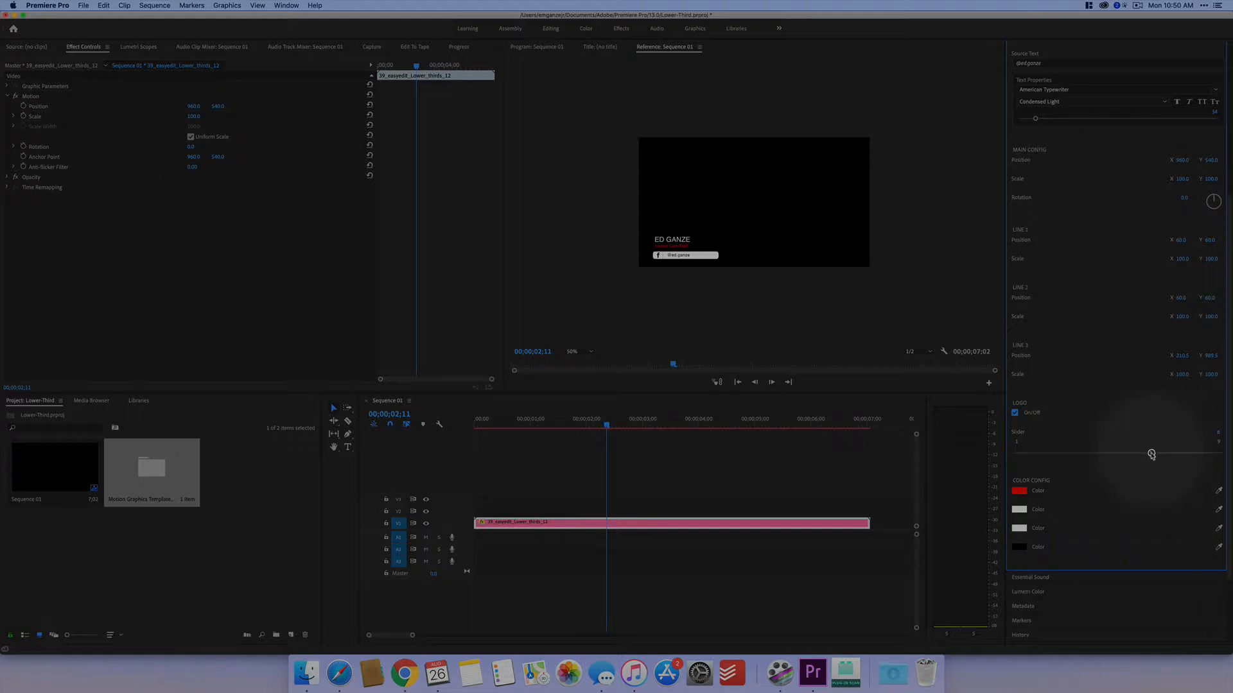
left_click_drag(1151, 455, 1058, 452)
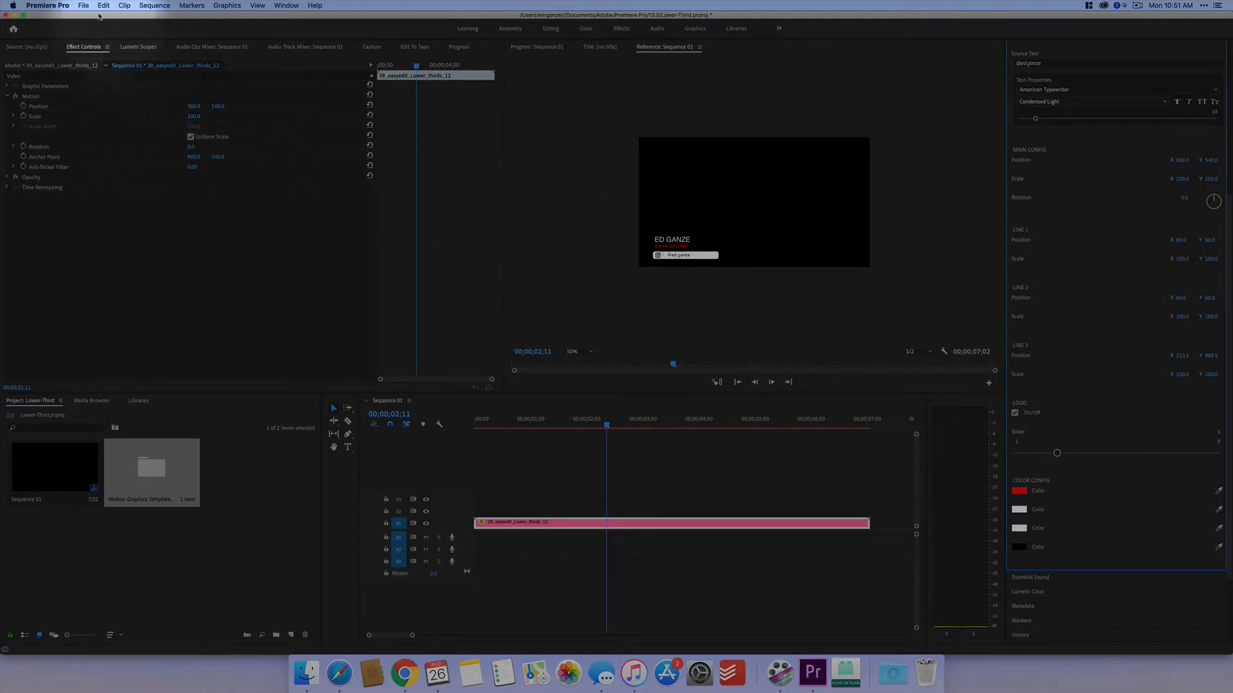
Open the media export settings for Sequence 01
left_click(83, 5)
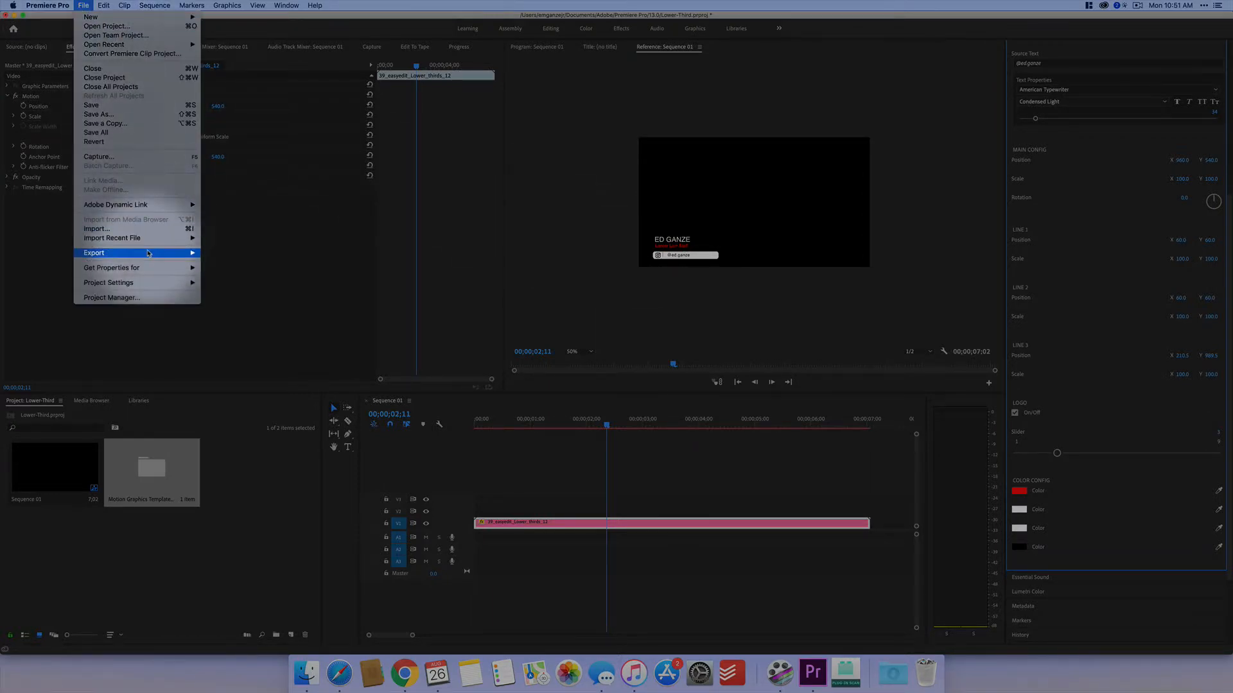
mouse_move(160, 253)
left_click(223, 253)
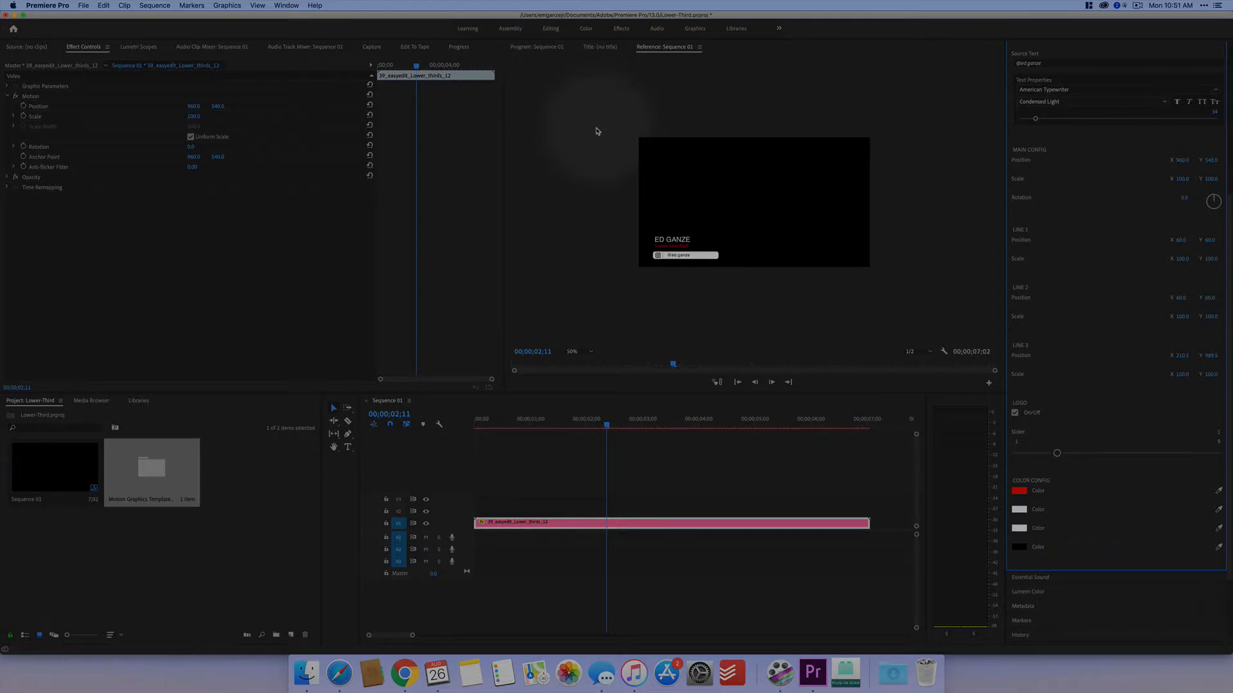
left_click(84, 6)
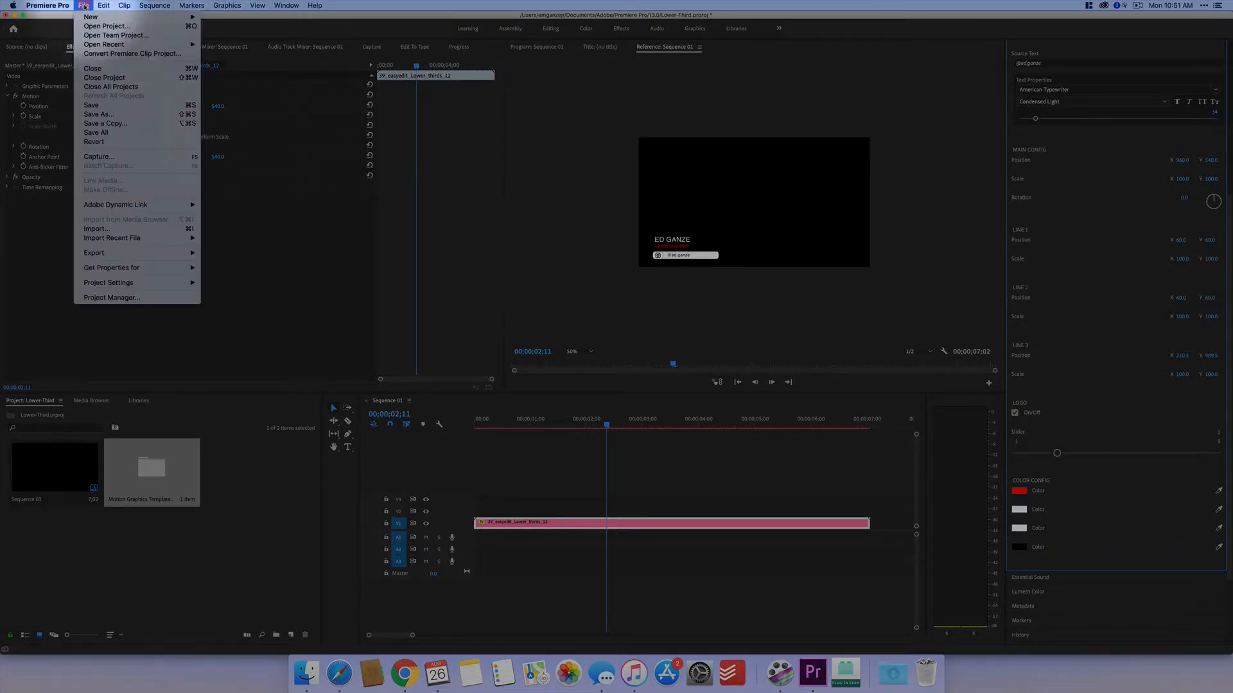
mouse_move(148, 253)
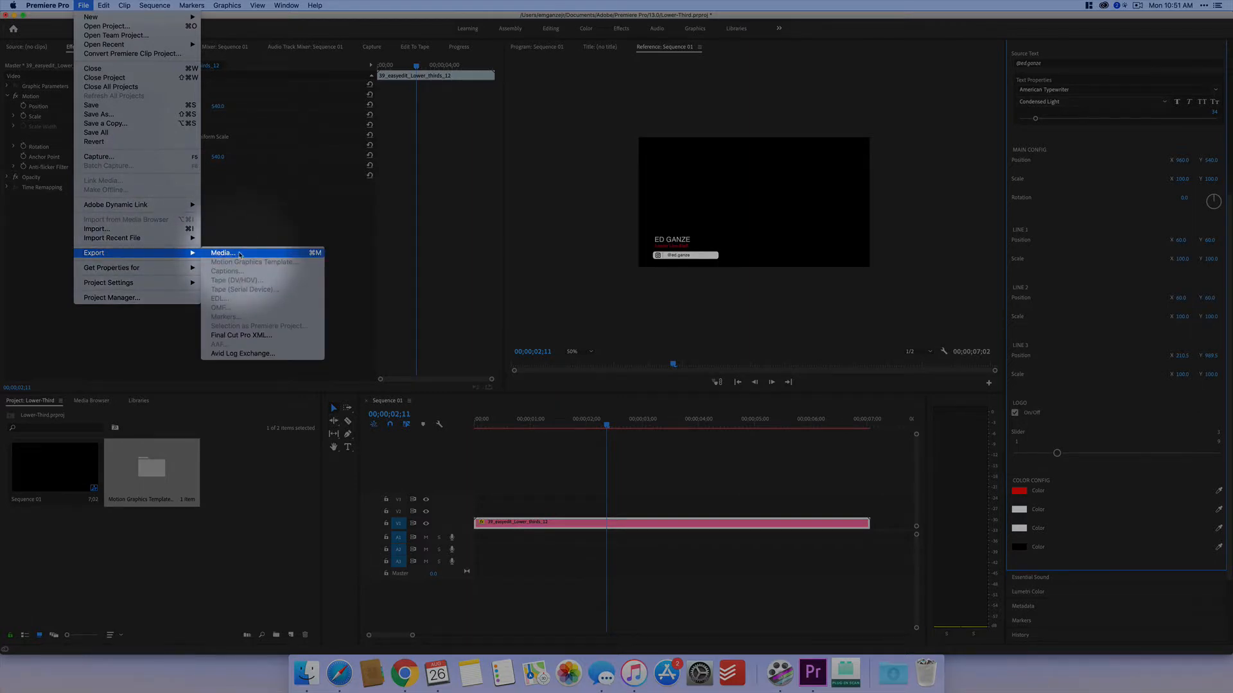
left_click(319, 254)
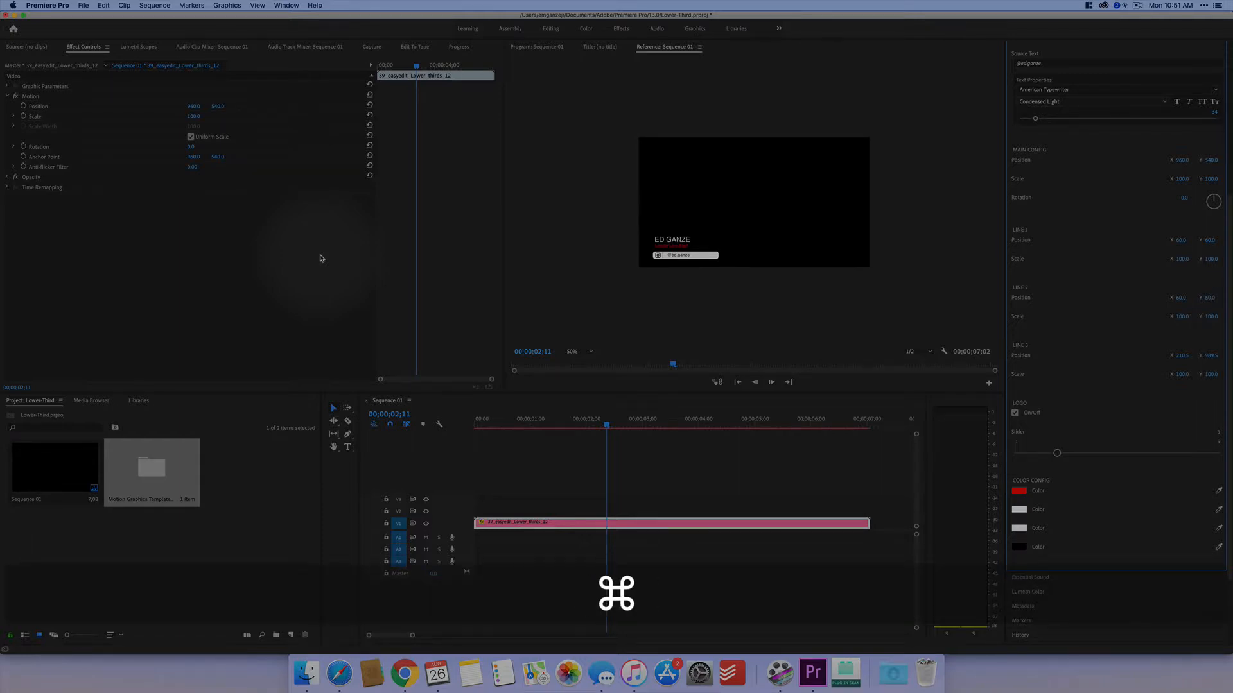
key("super+m")
left_click(321, 258)
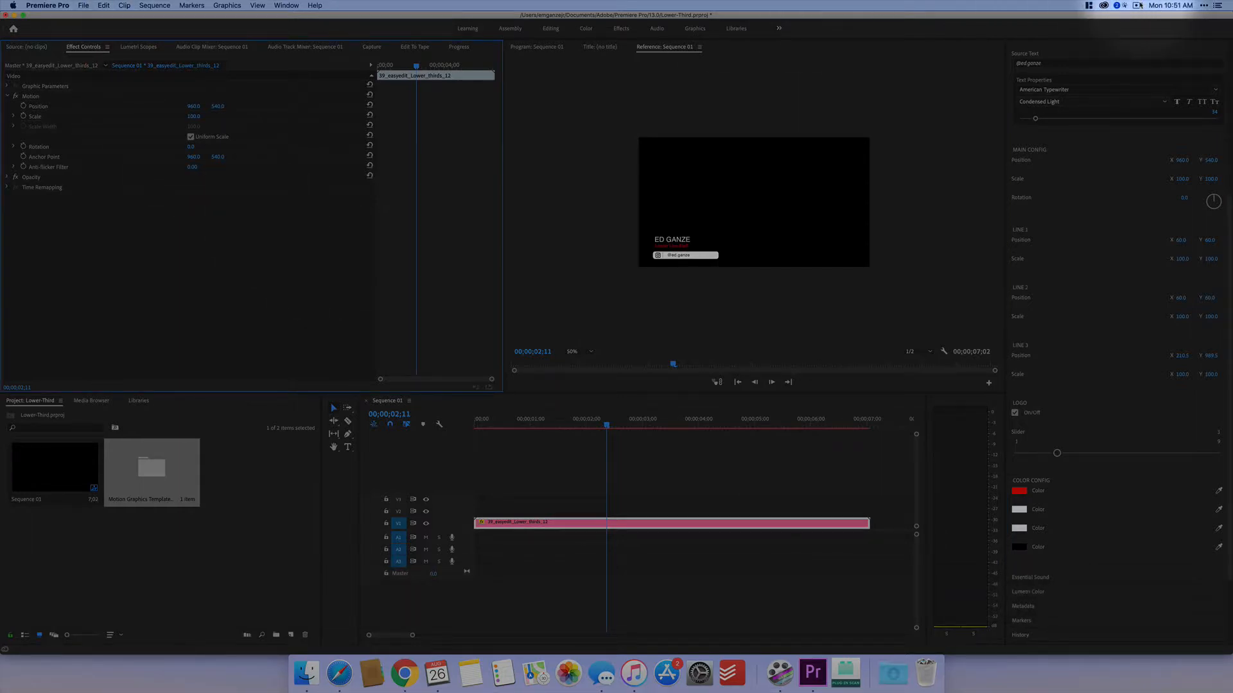
left_click(1137, 6)
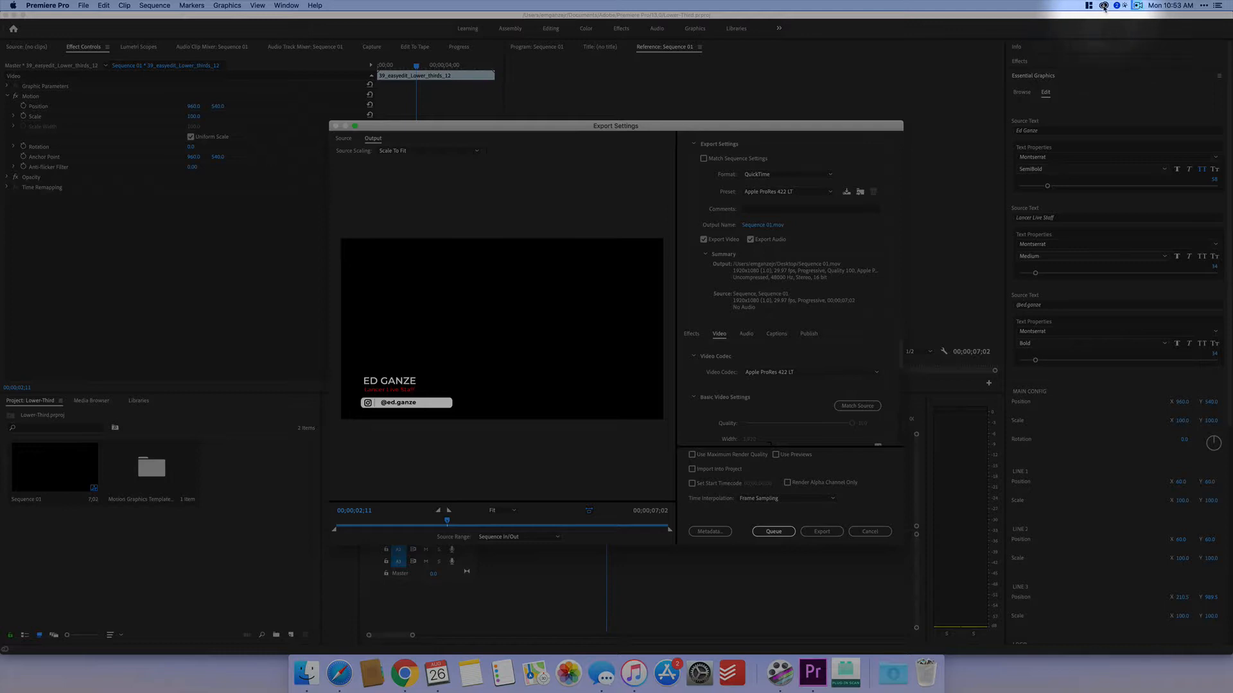
Check the active fonts in Adobe Creative Cloud and on the Adobe Fonts management page, dismissing its welcome message
left_click(1103, 6)
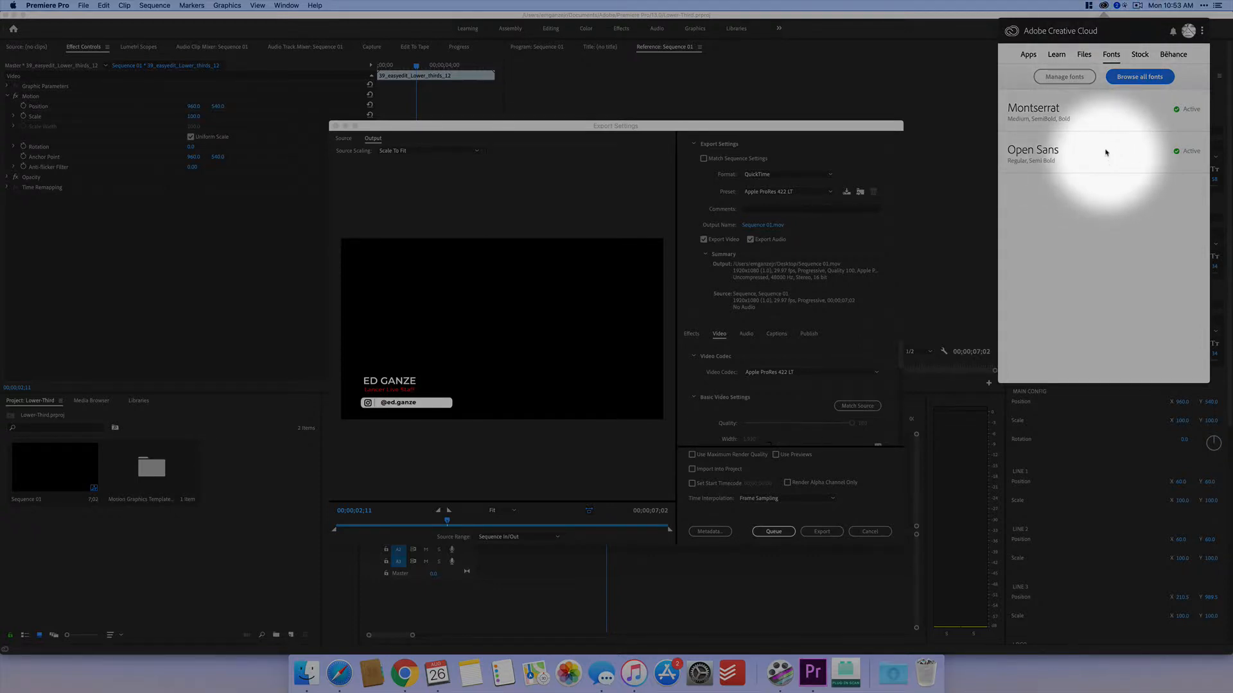
left_click(1066, 78)
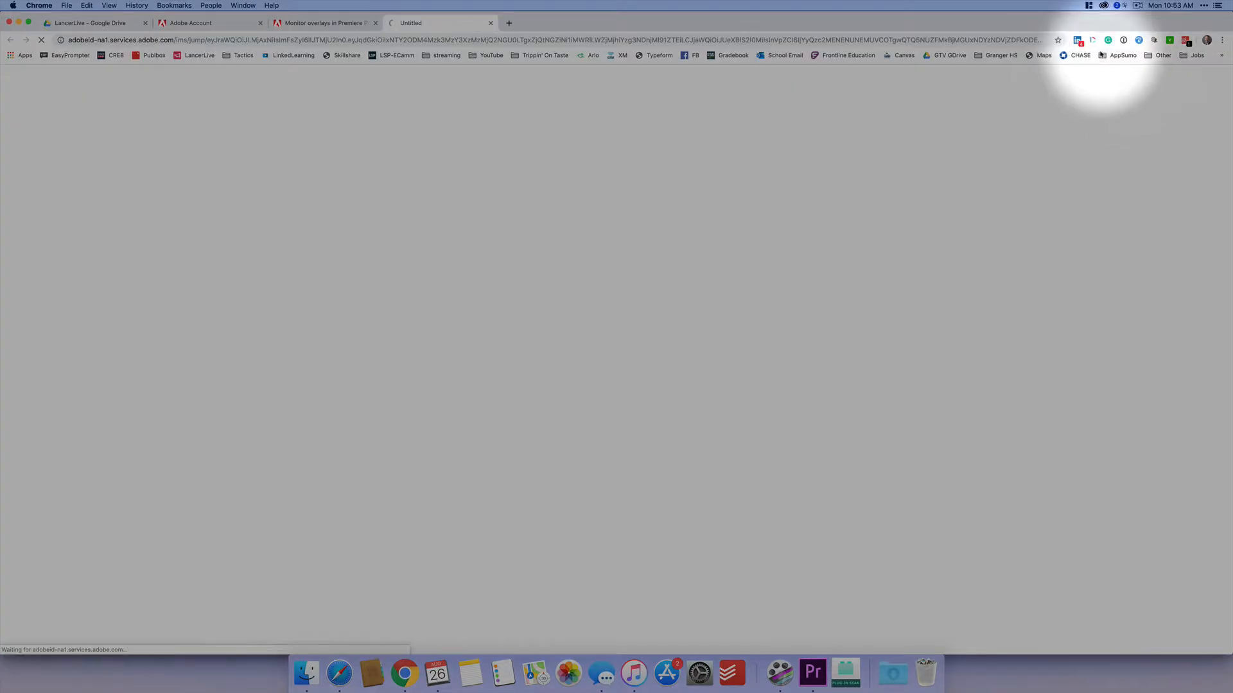
left_click(1104, 6)
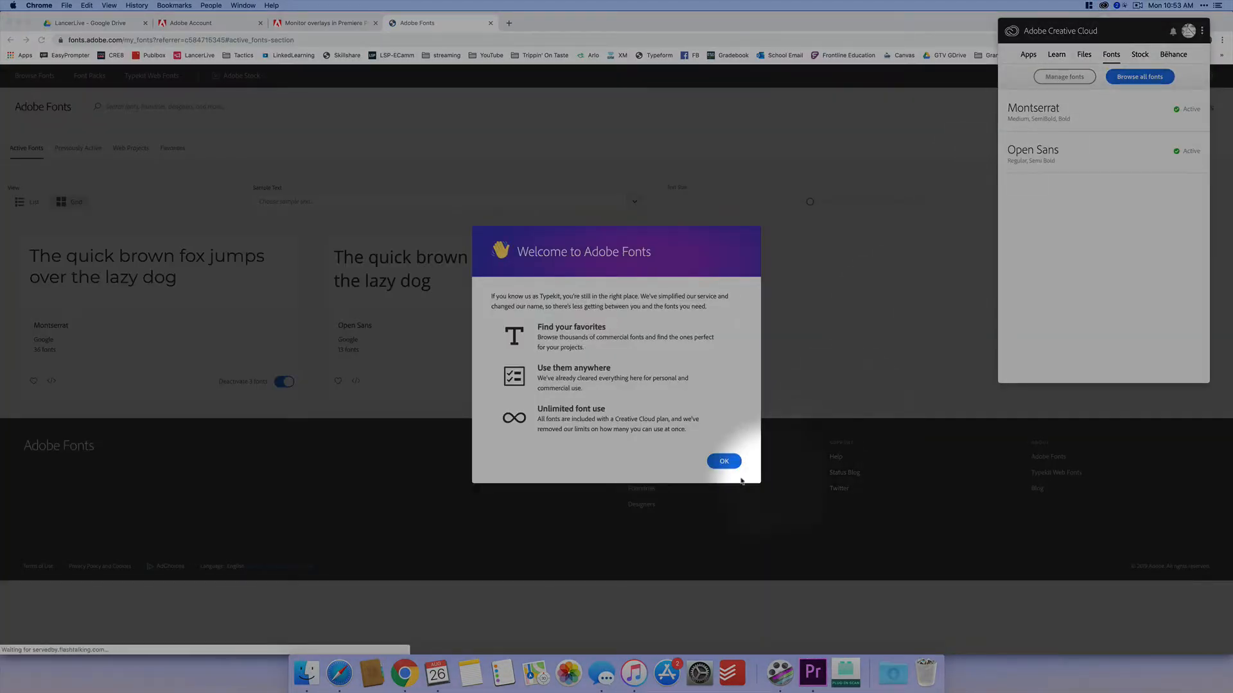
left_click(725, 462)
left_click(726, 463)
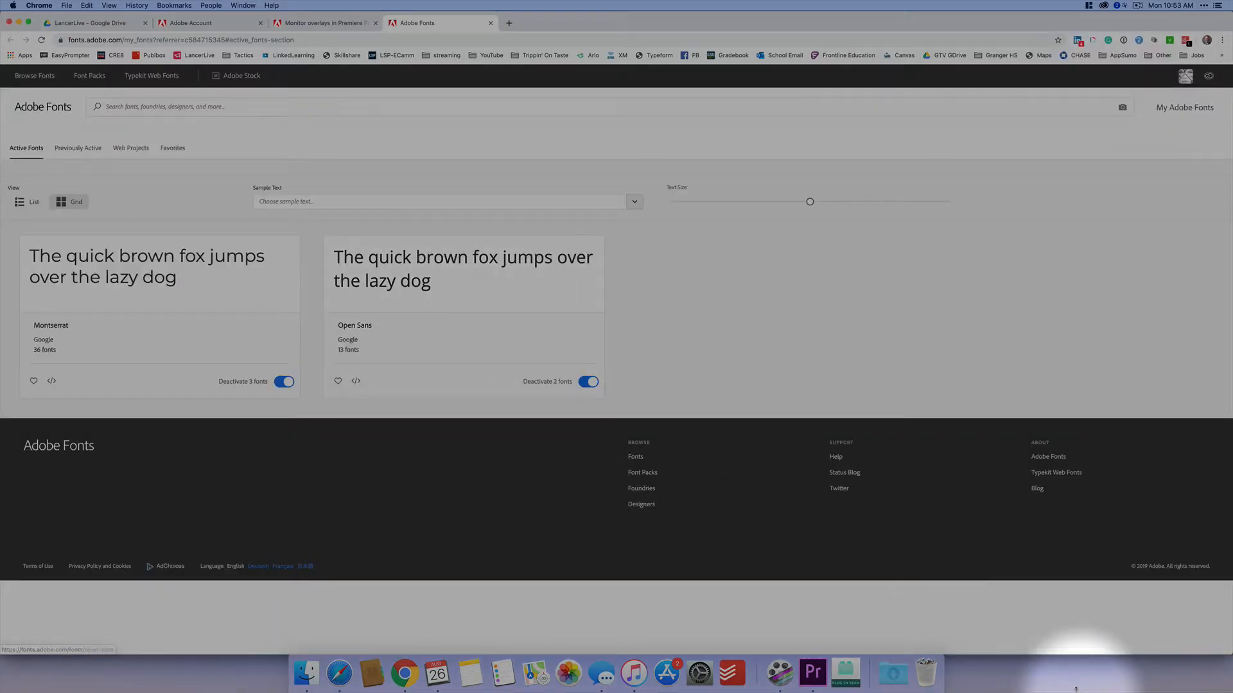
Return to Premiere Pro and set the export format to QuickTime with the Apple ProRes 4444 with alpha preset
left_click(812, 674)
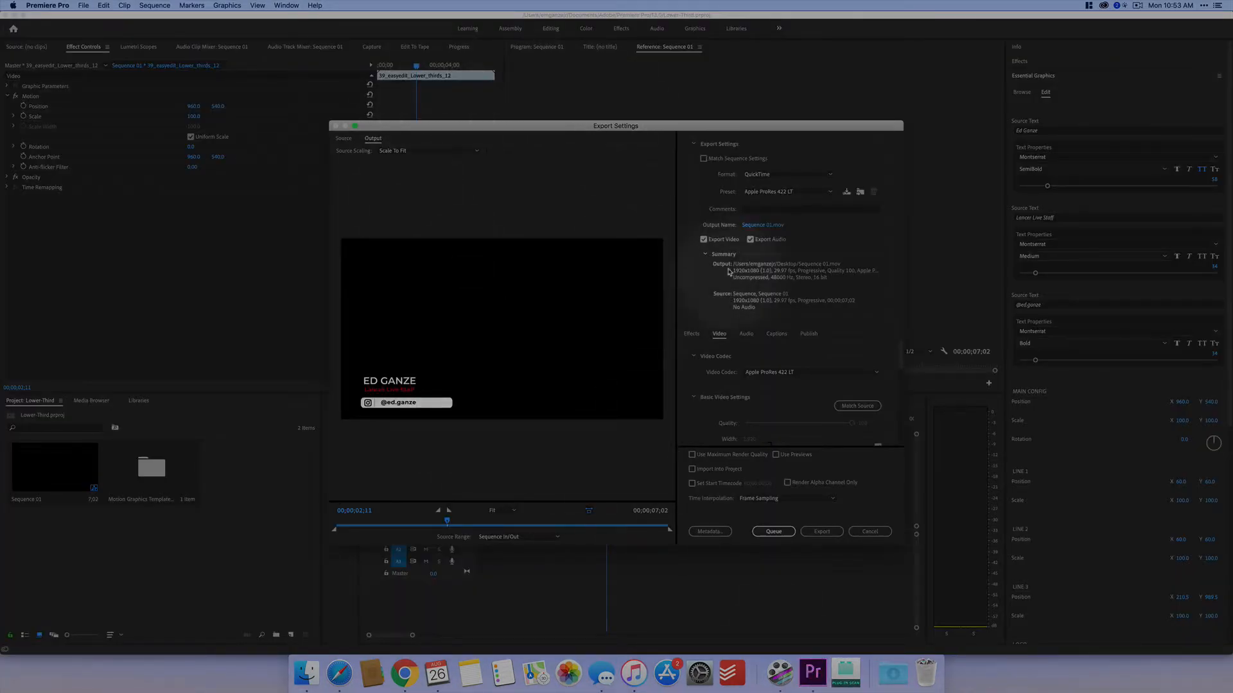
left_click(769, 176)
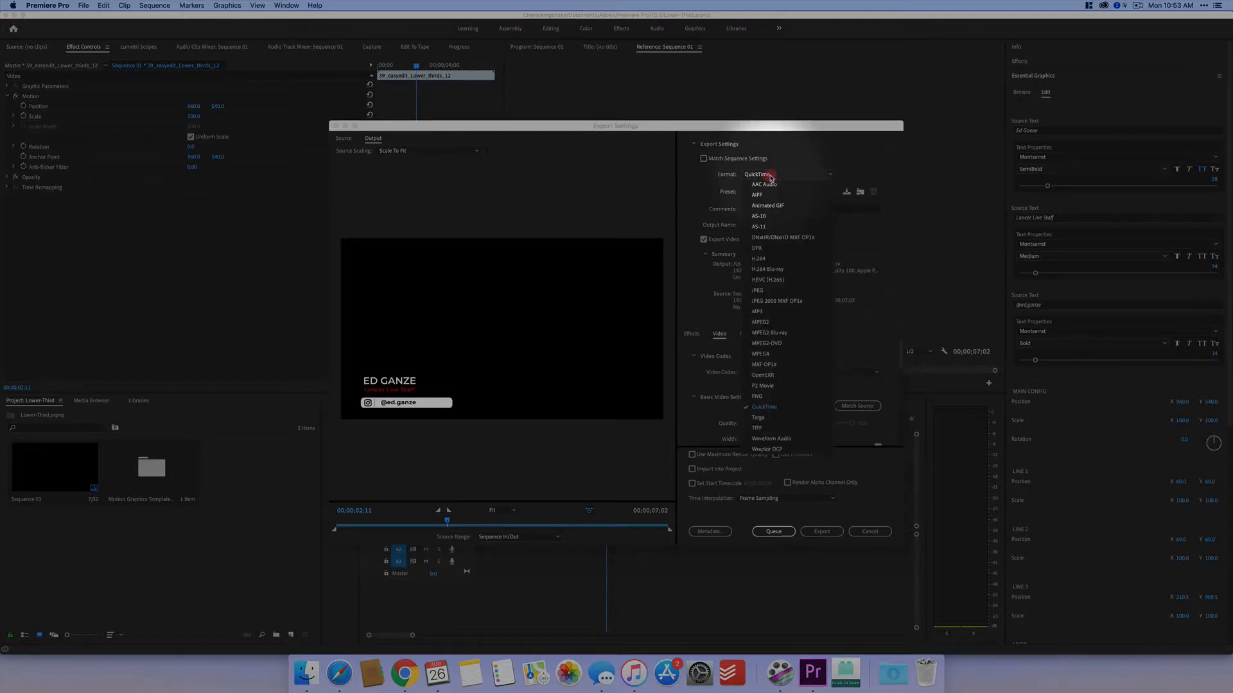
left_click(769, 407)
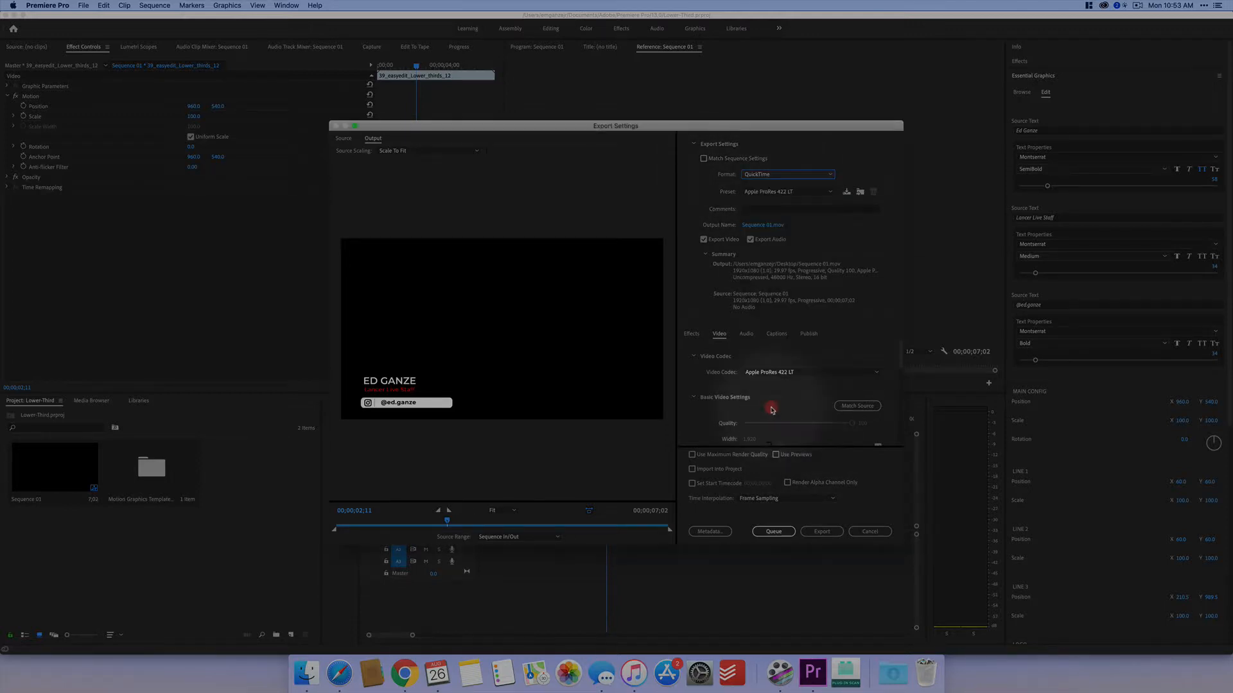
left_click(754, 194)
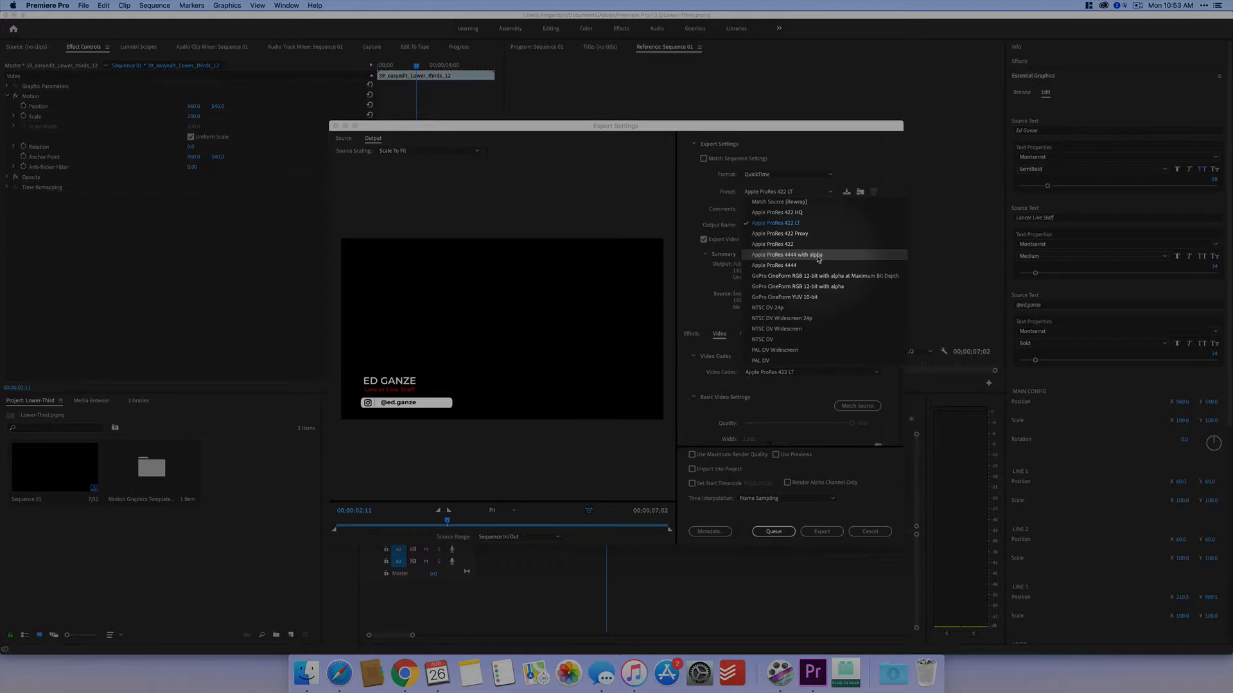
left_click(819, 255)
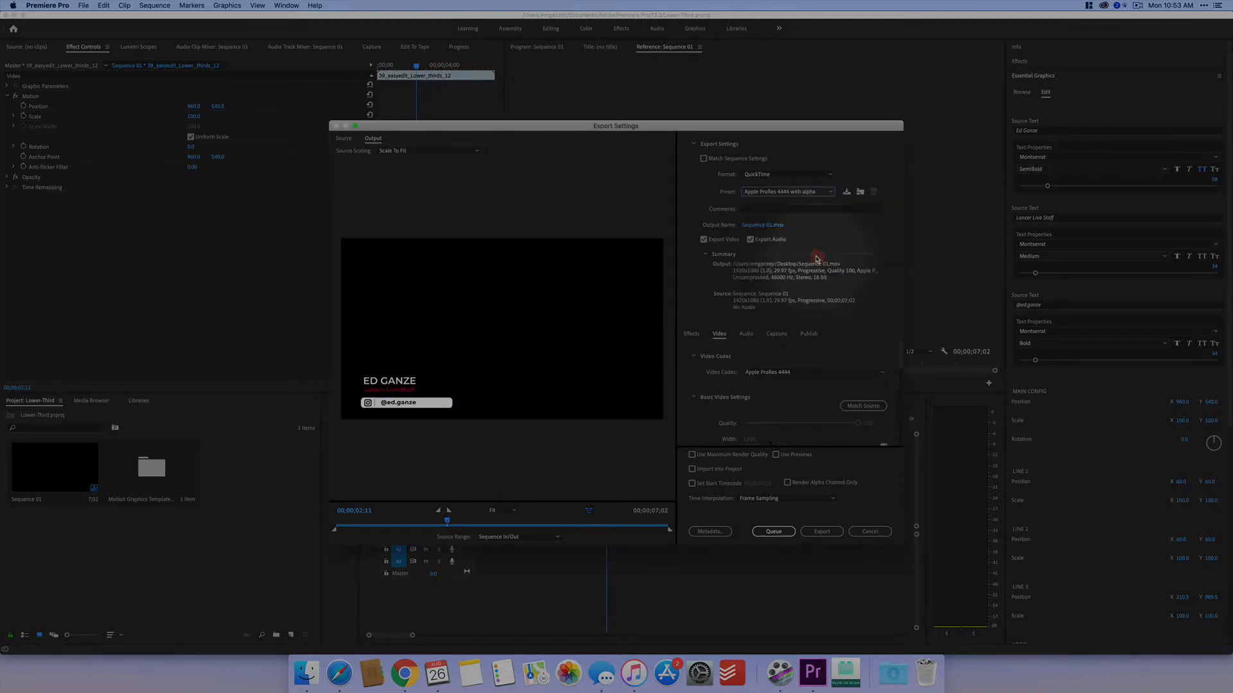
Name the output file with the presenter's name followed by "_lt_lowerThird" and save it to the Desktop
left_click(754, 226)
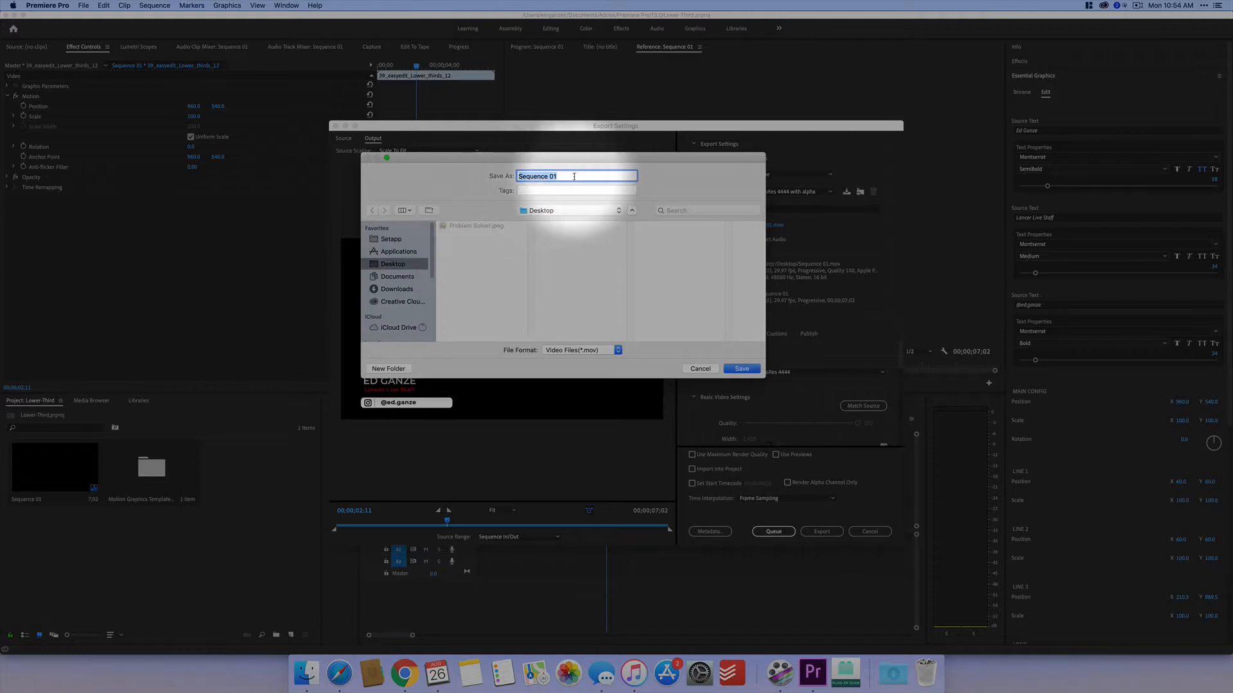
type("Ed")
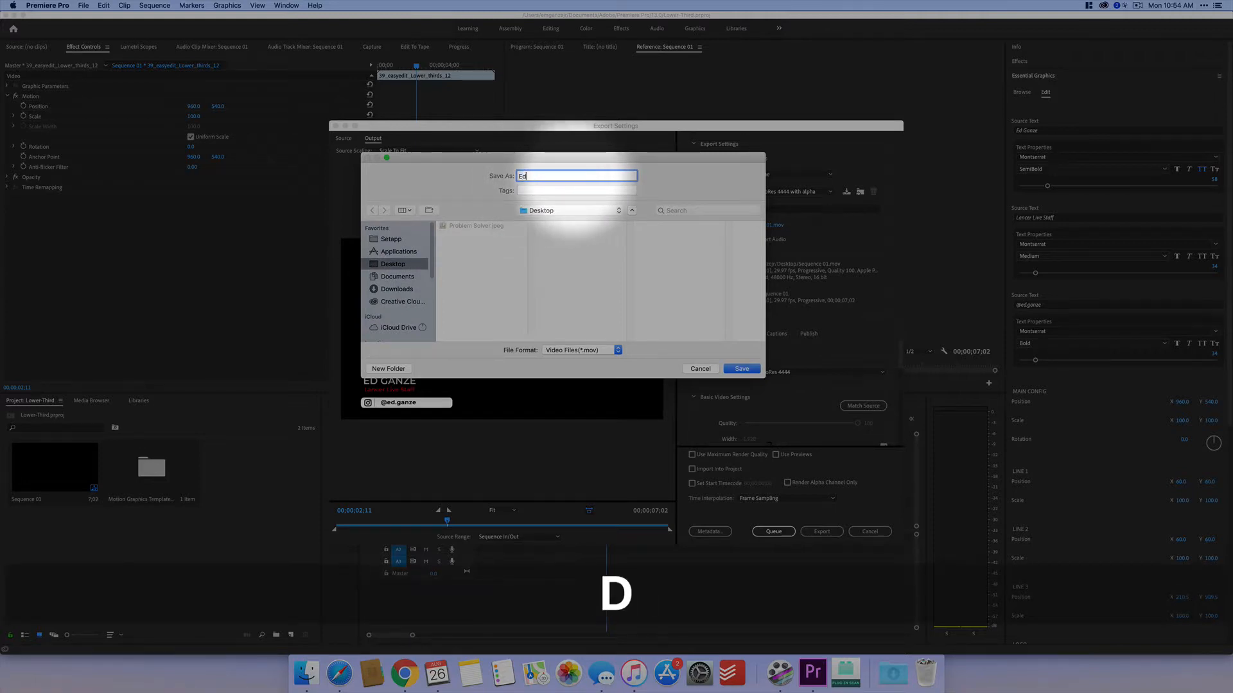
type("Ganze")
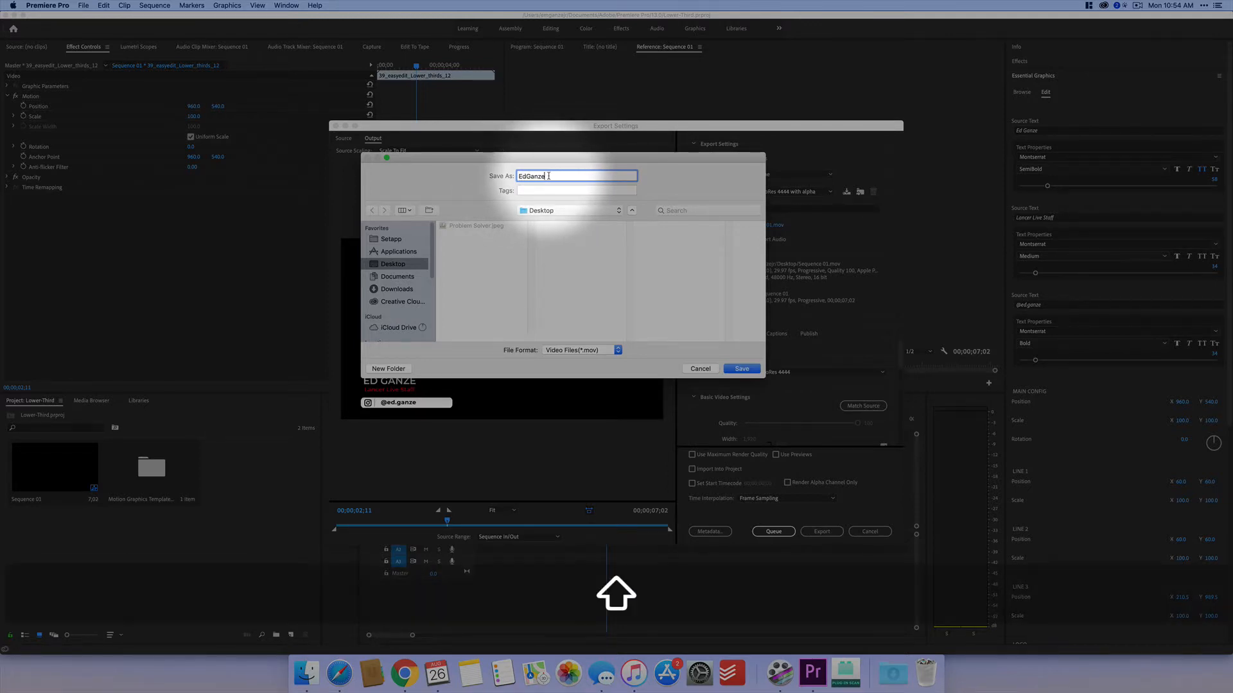
type("_rt")
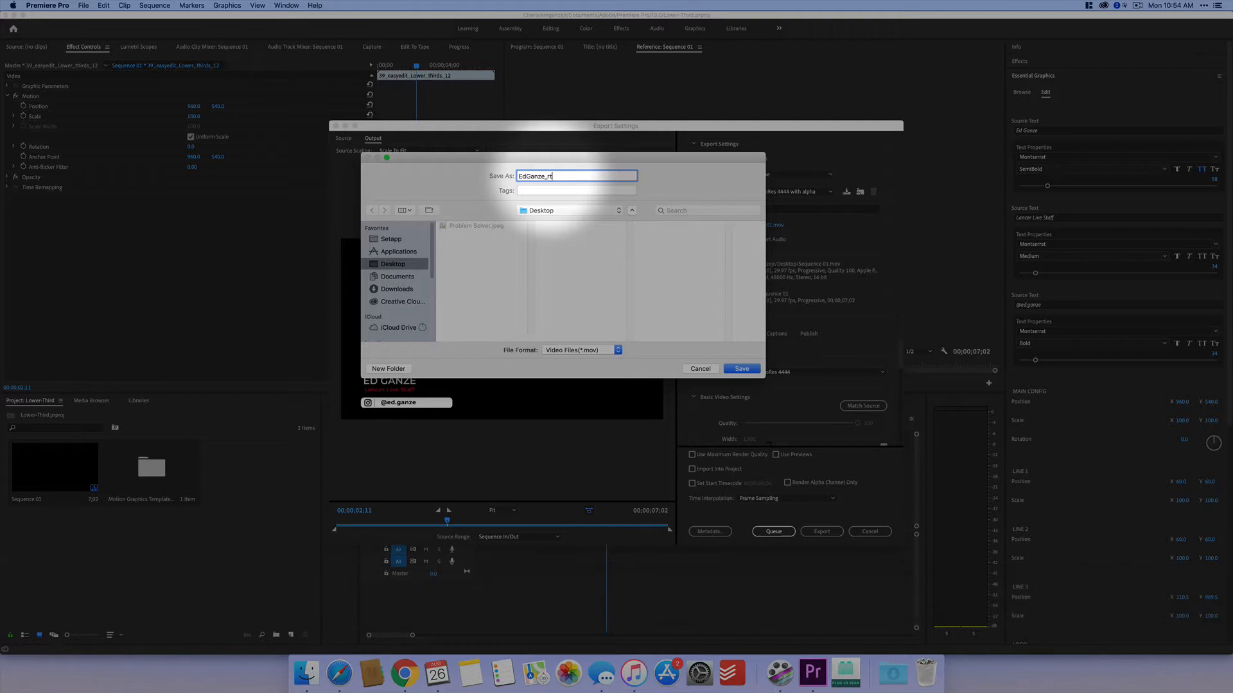
key("BackSpace")
key("BackSpace")
key("shift")
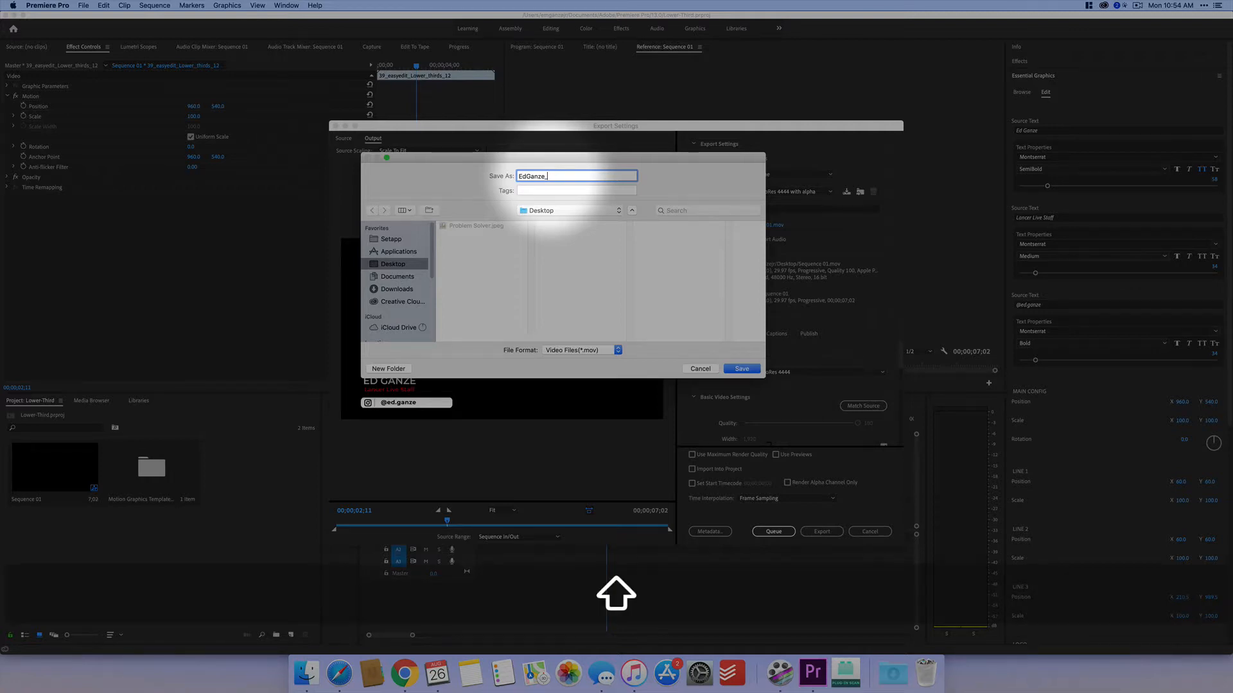
type("lt")
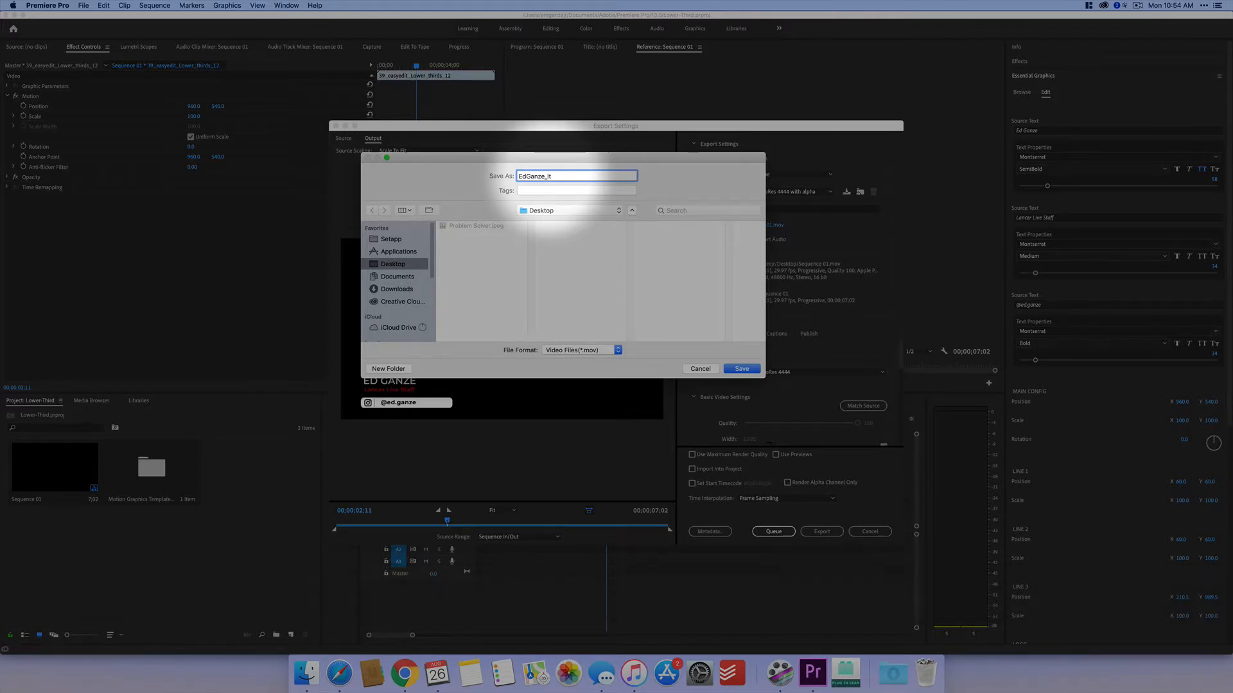
key("shift")
type("_")
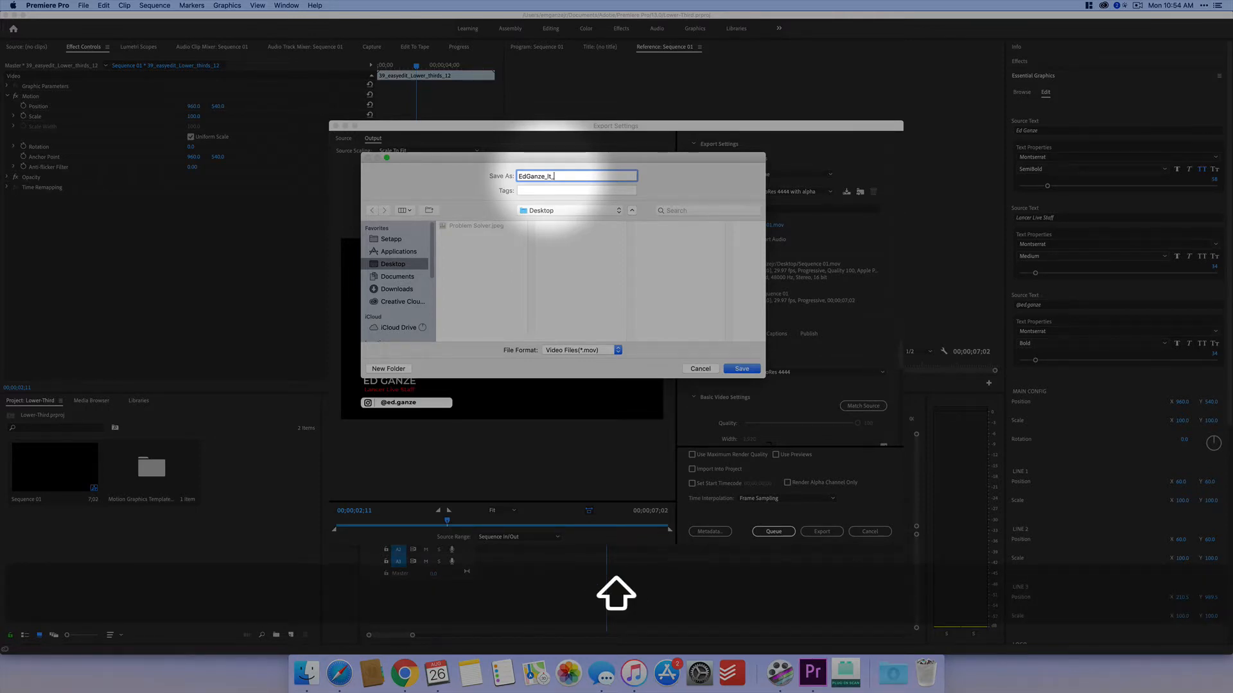
type("lower")
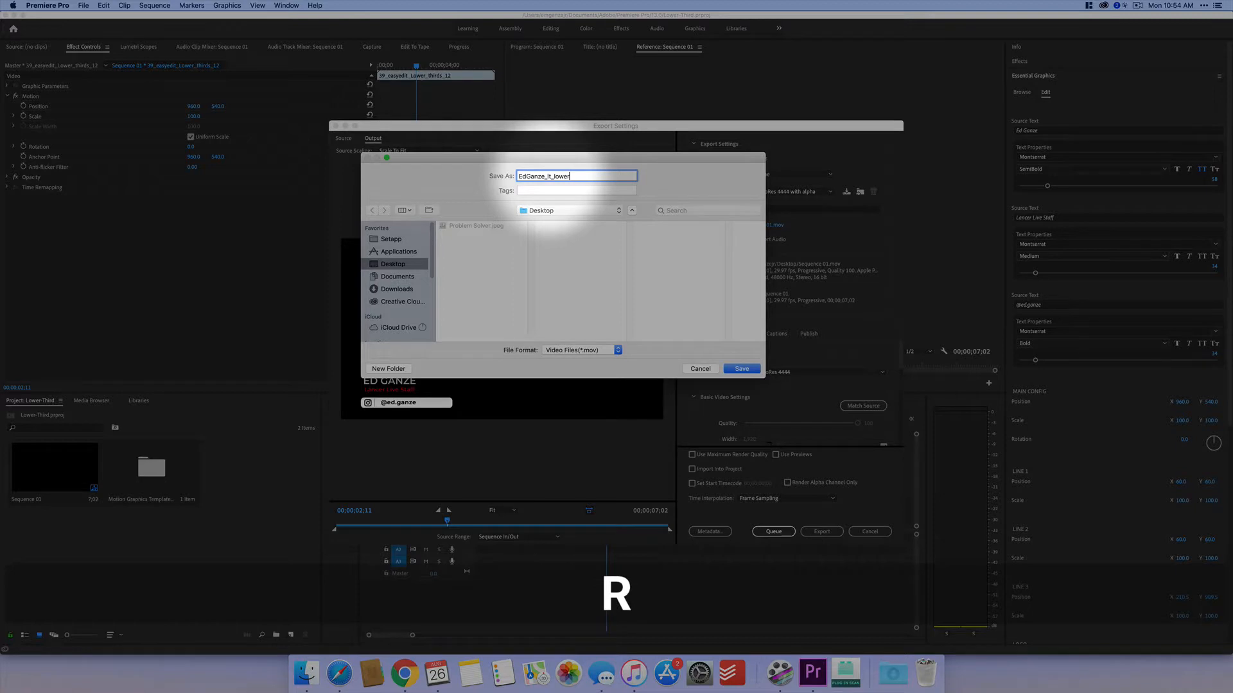
type("TH")
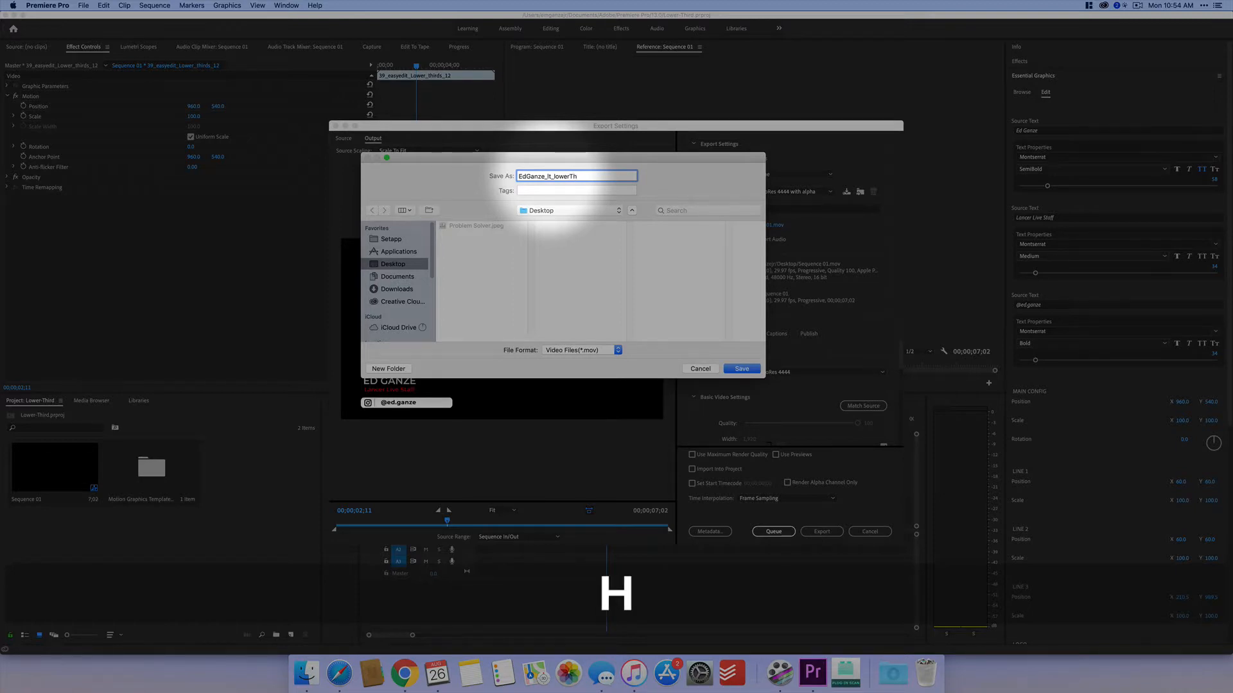
type("ird")
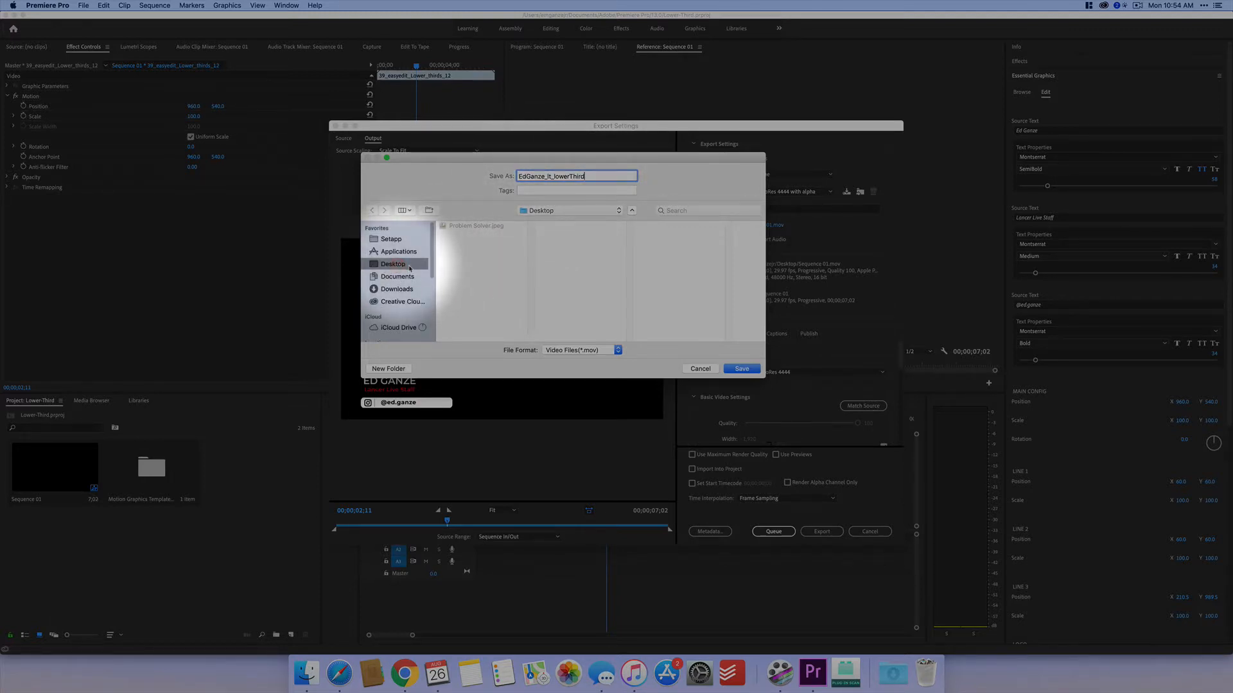
left_click(741, 369)
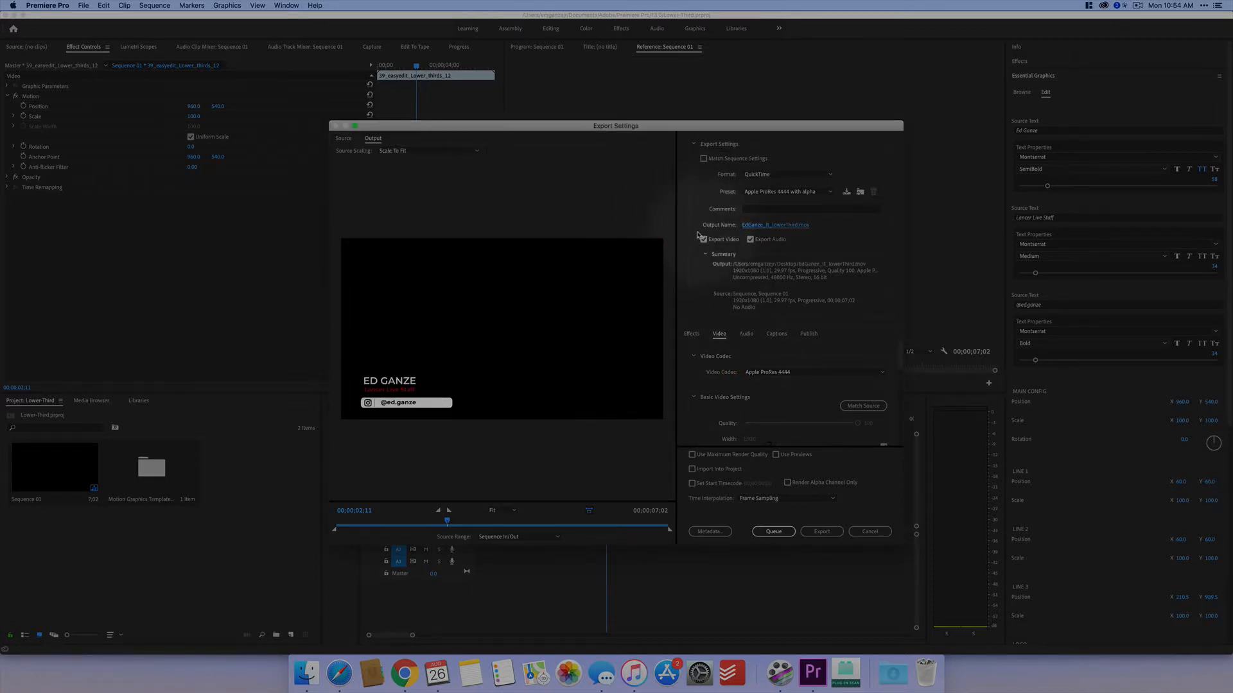
Exclude audio from the export, keep the Apple ProRes 4444 codec with 8-bpc + alpha depth, and export the movie
left_click(750, 240)
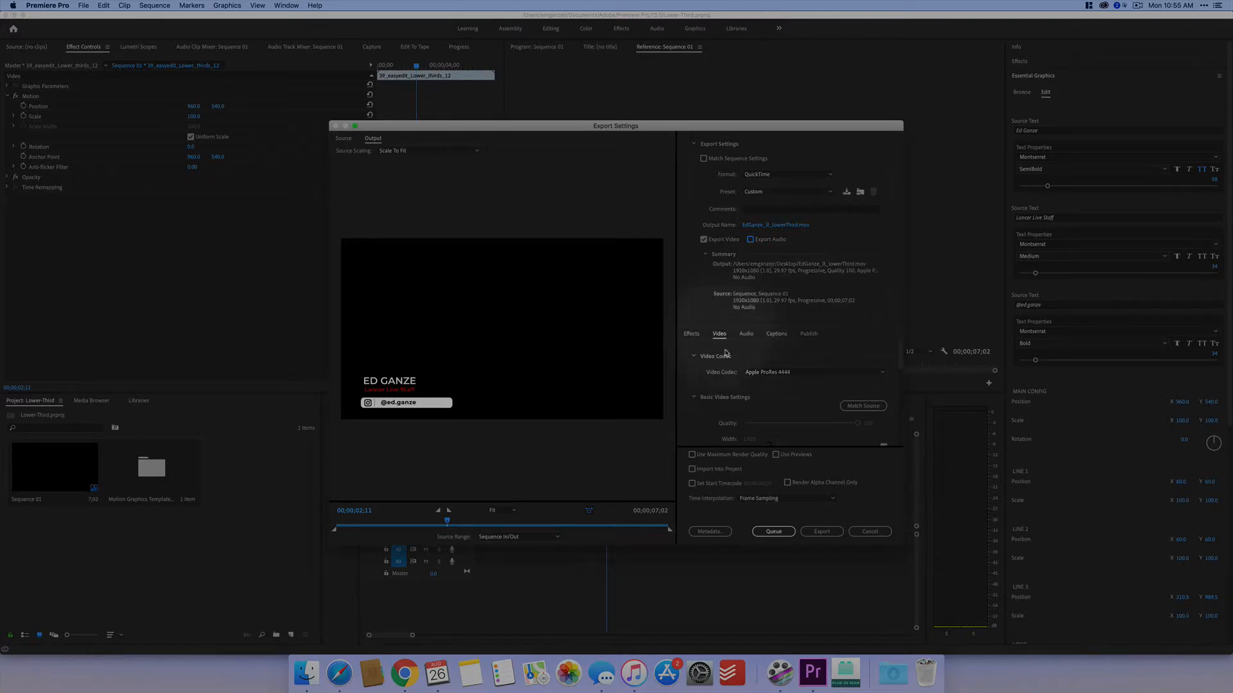
left_click(771, 373)
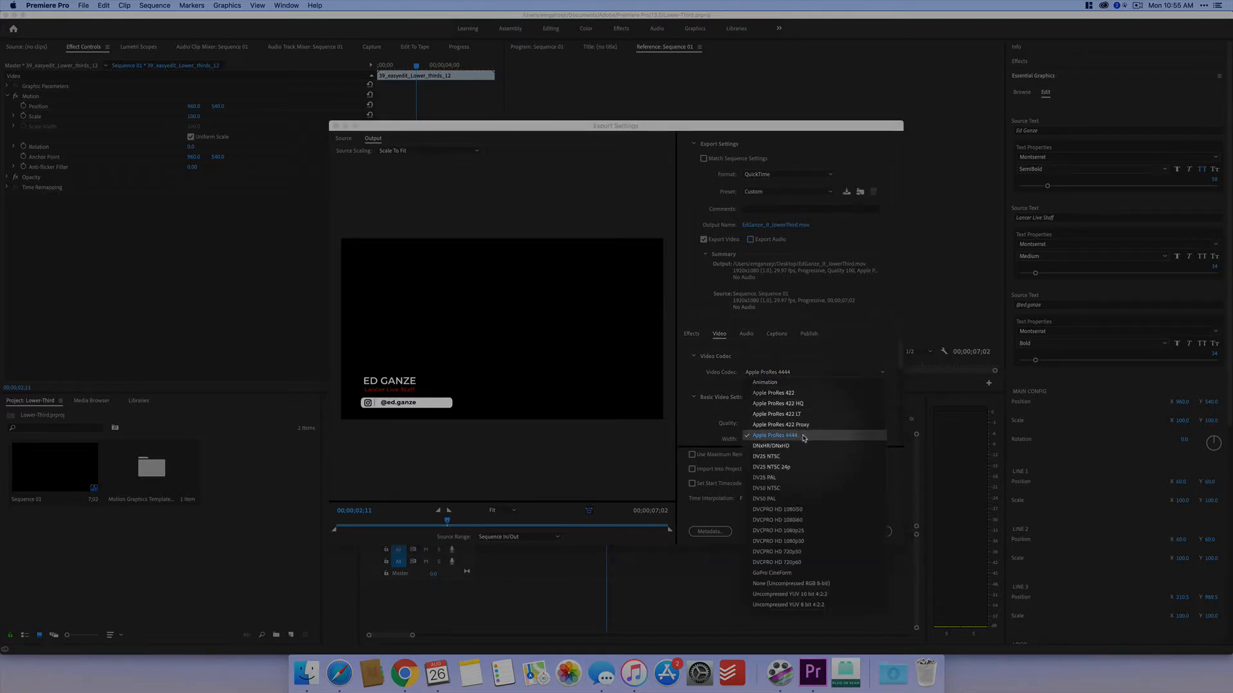
left_click(811, 353)
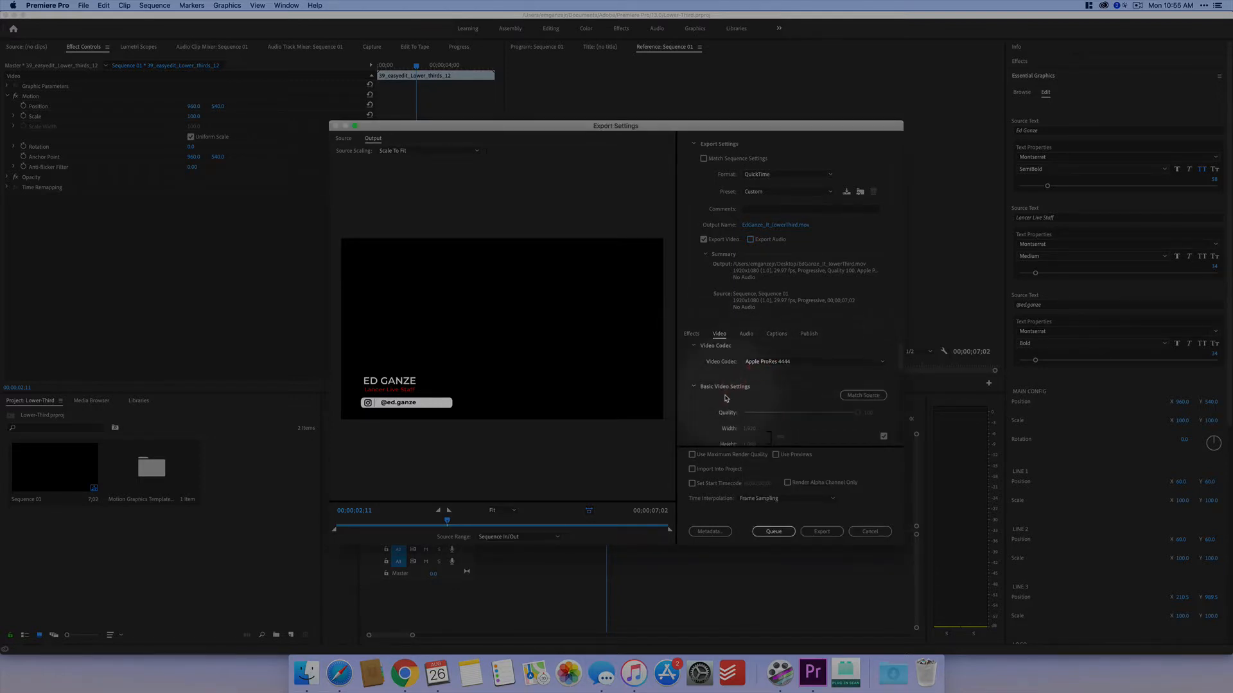
scroll(723, 398, "down", 5)
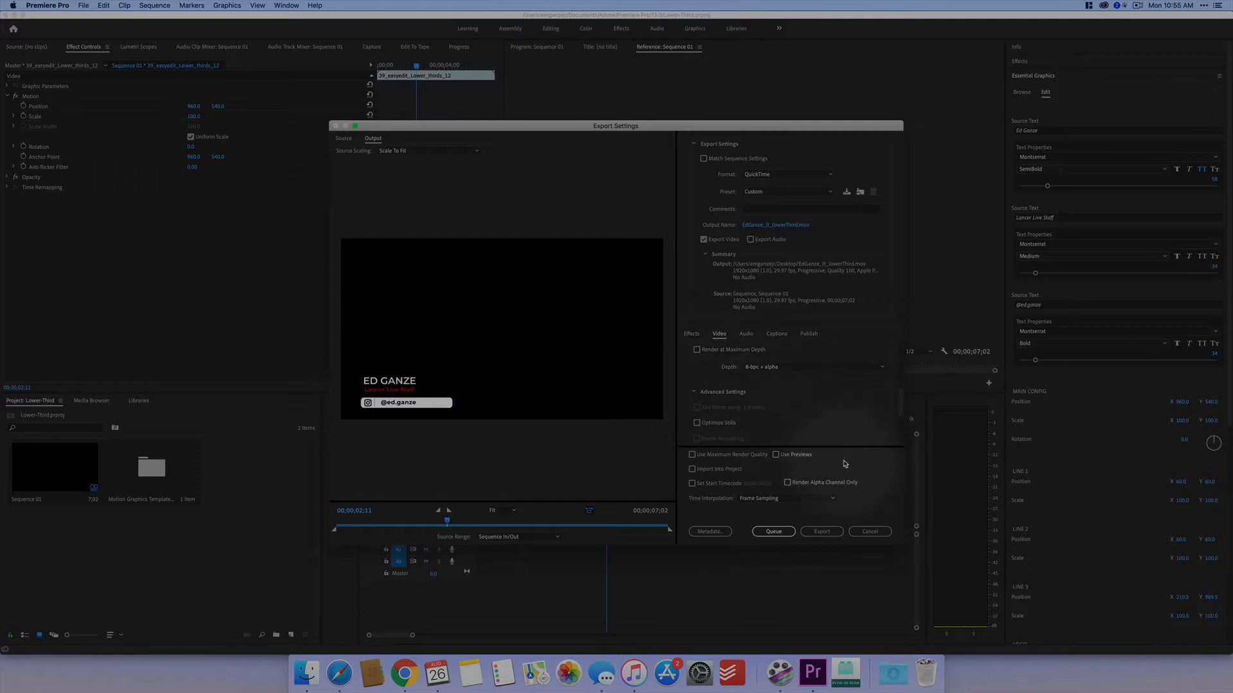
left_click(827, 532)
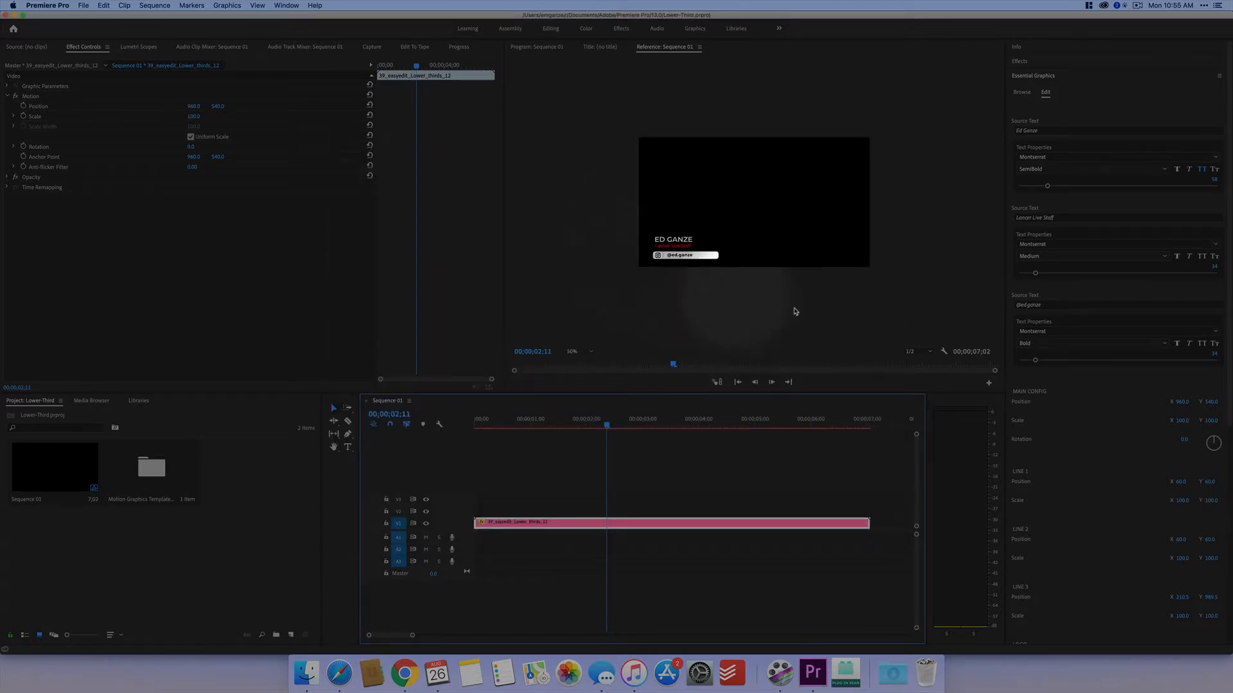
Show Sequence 01 in the Program monitor, review its display options, and check the lower third against the safe margins
left_click(543, 48)
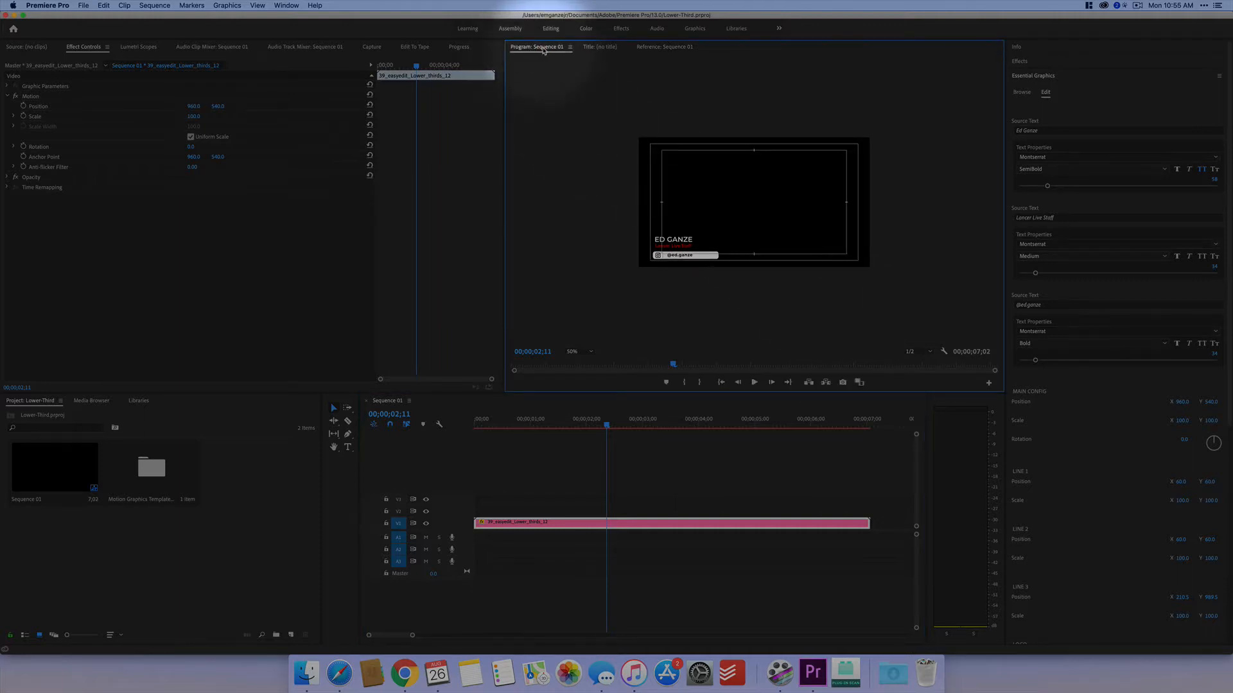
left_click(662, 47)
left_click(552, 48)
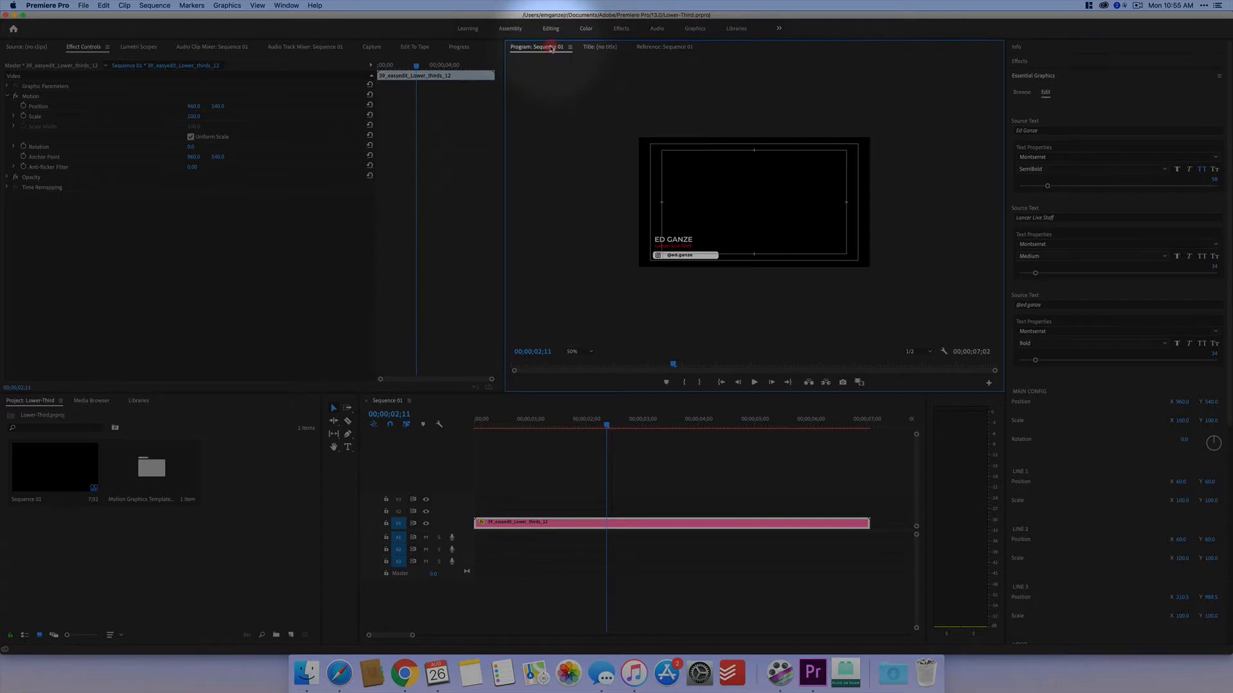
left_click(943, 352)
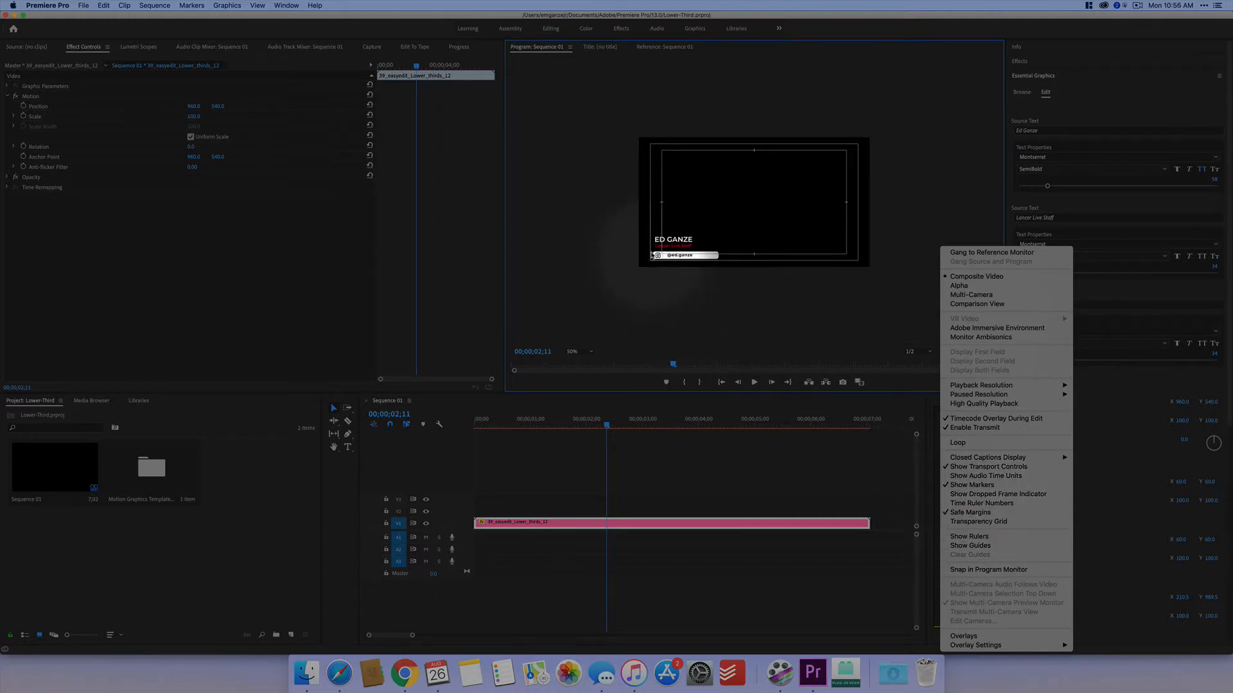
left_click(659, 258)
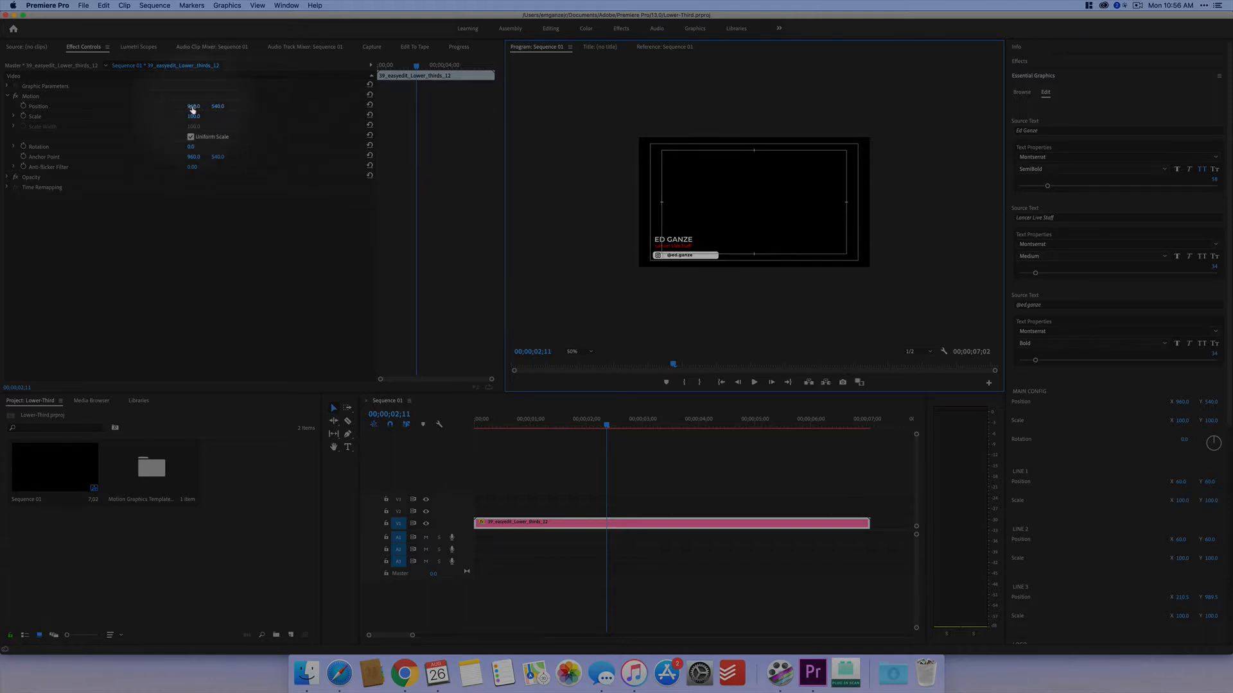
Shift the lower third to the frame's right side by setting its horizontal Motion position to about 2103
left_click(192, 107)
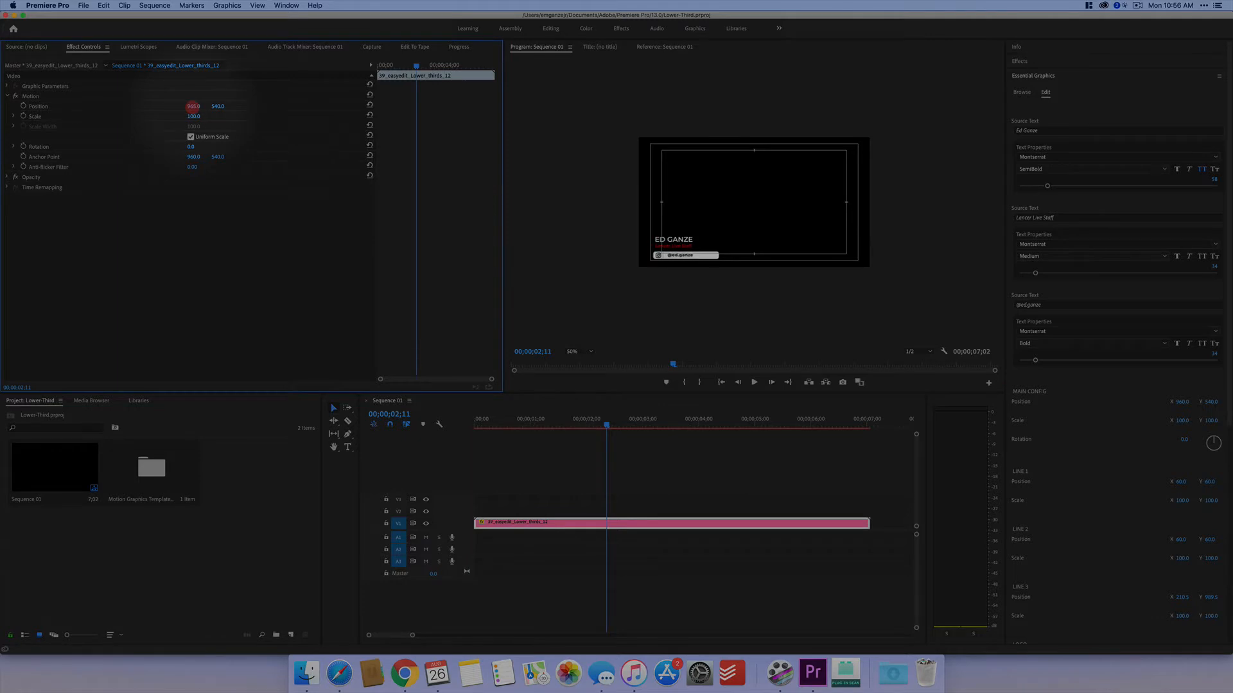
left_click_drag(192, 107, 192, 107)
left_click_drag(192, 107, 192, 106)
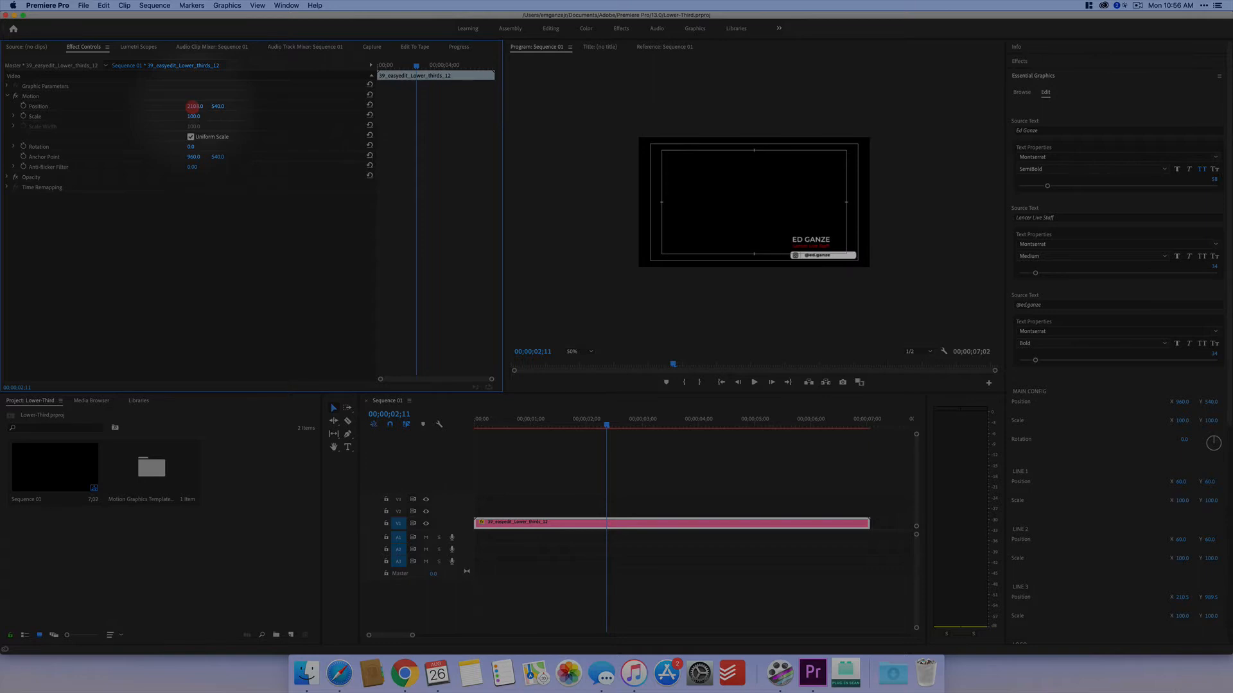
left_click_drag(192, 107, 200, 107)
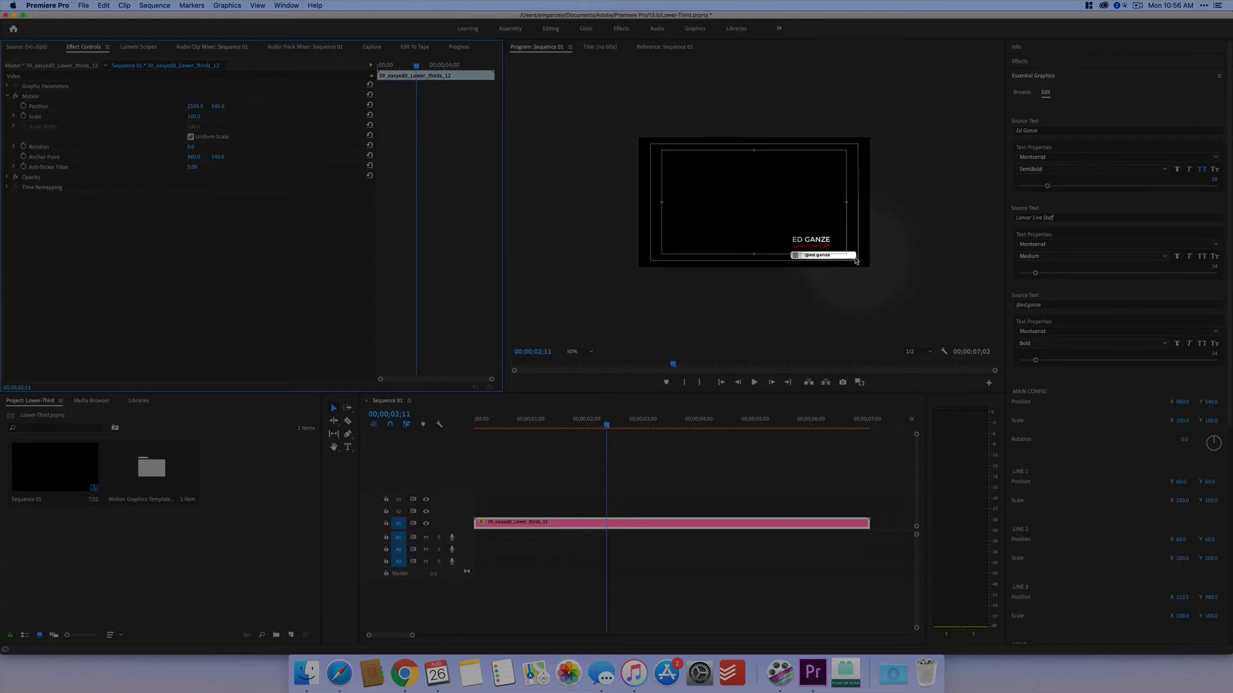
Return the playhead to the sequence start and set up a media export with the Apple ProRes 4444 with alpha preset
left_click_drag(583, 425, 407, 426)
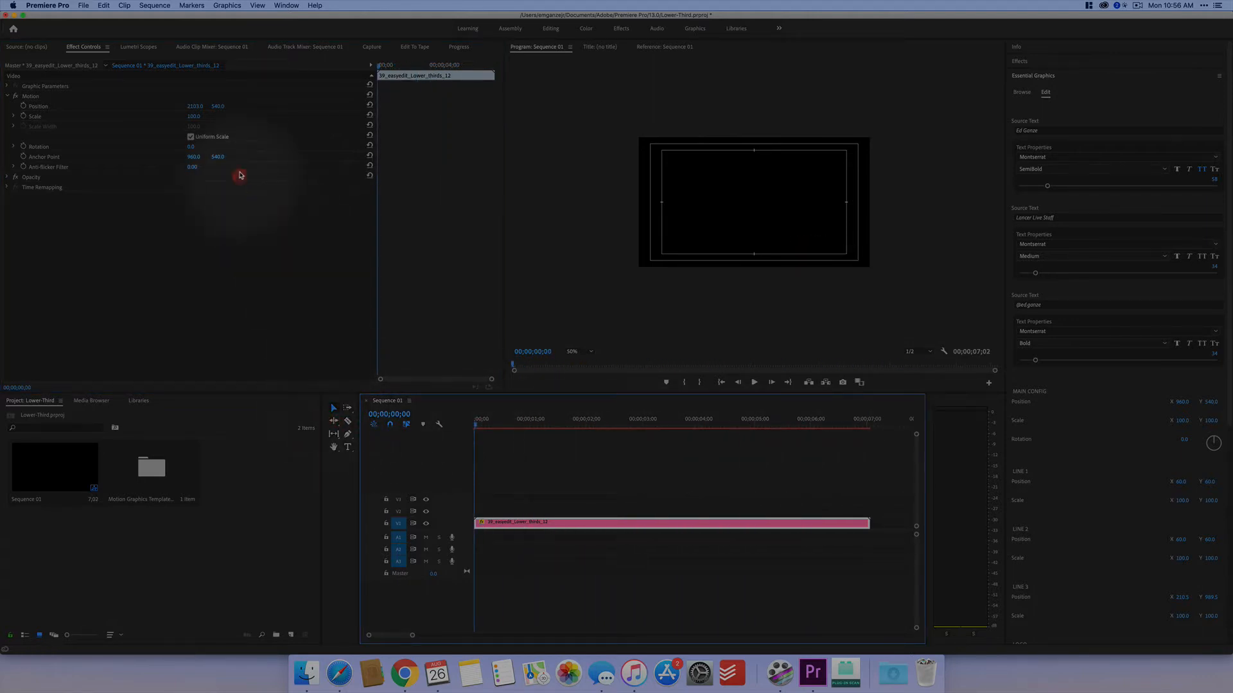
left_click(83, 7)
mouse_move(147, 254)
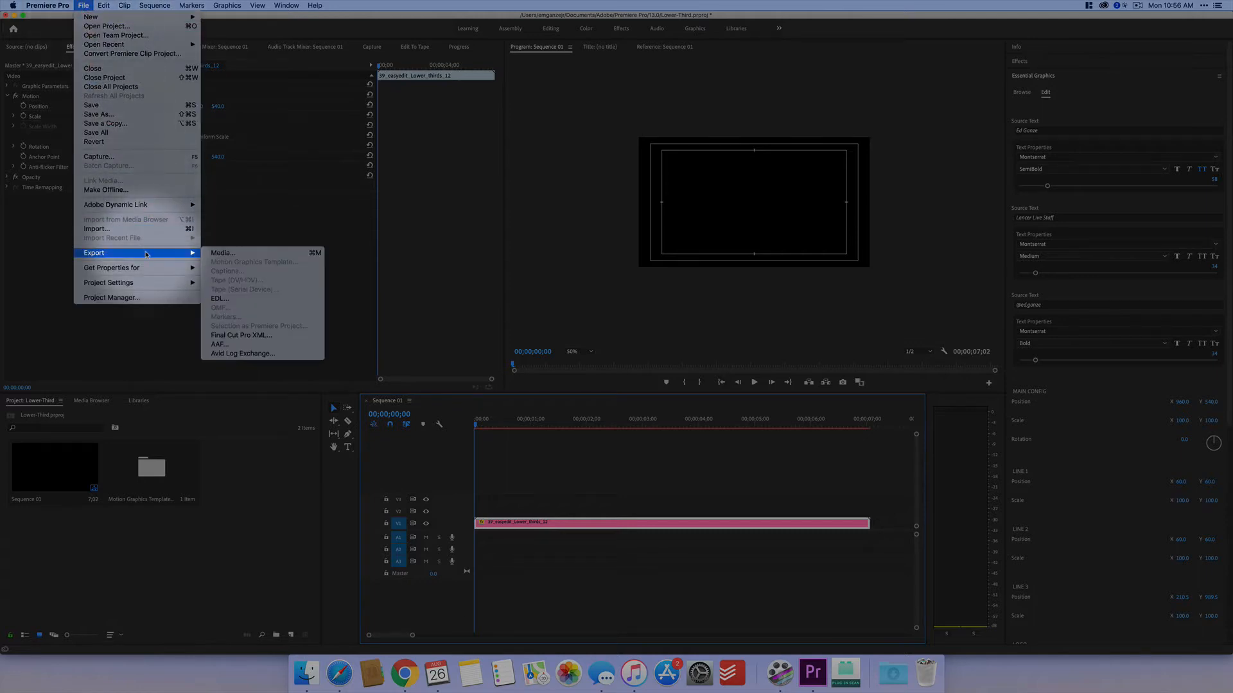
left_click(218, 253)
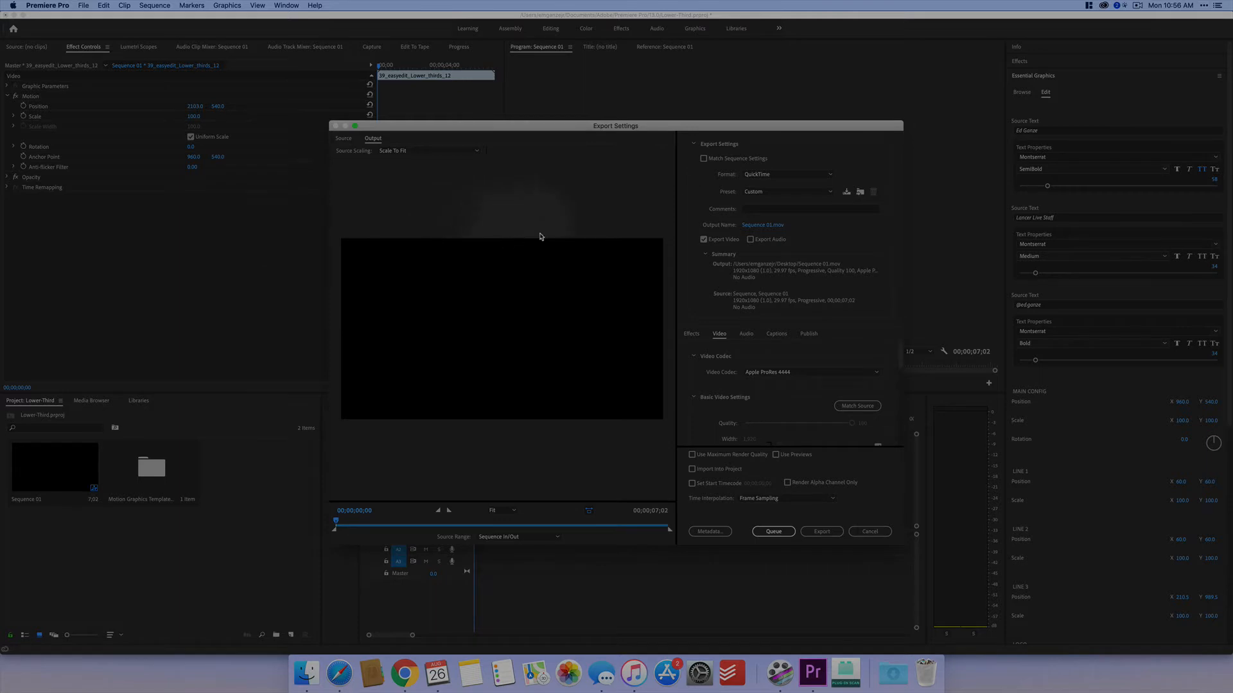
left_click(762, 191)
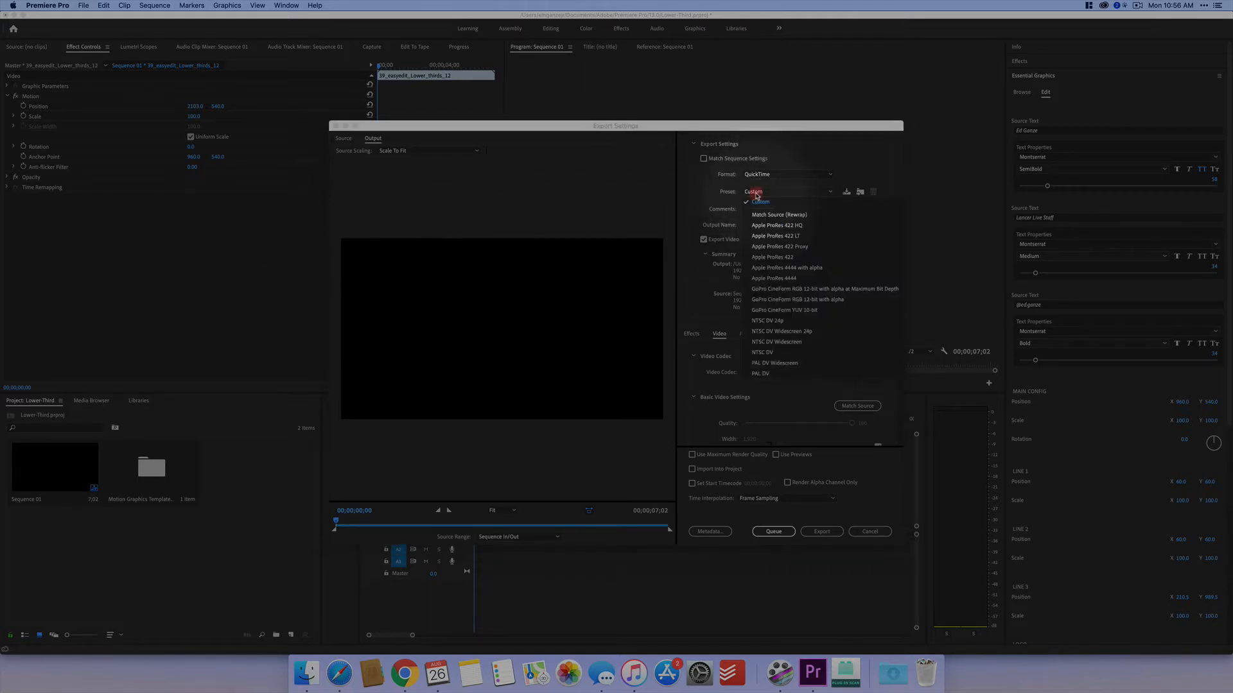
left_click(821, 269)
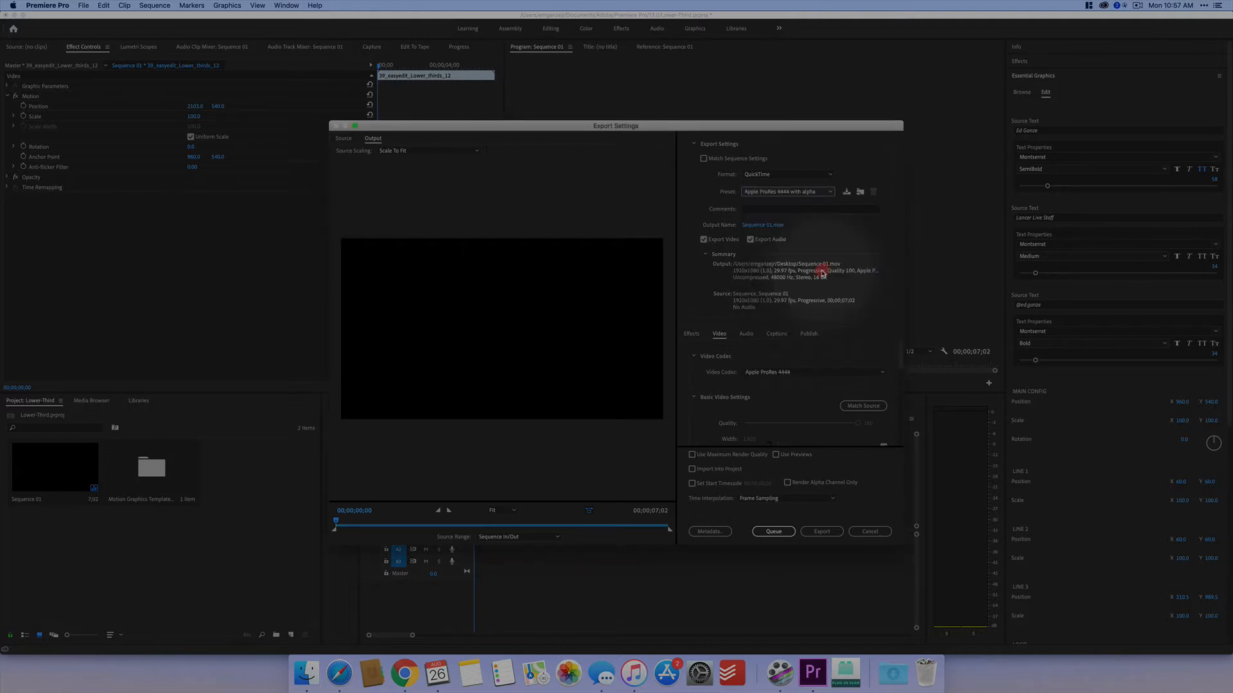
Reuse the first export's file name with "rt" instead of "lt", save it to the Desktop, and export the movie without audio
left_click(764, 225)
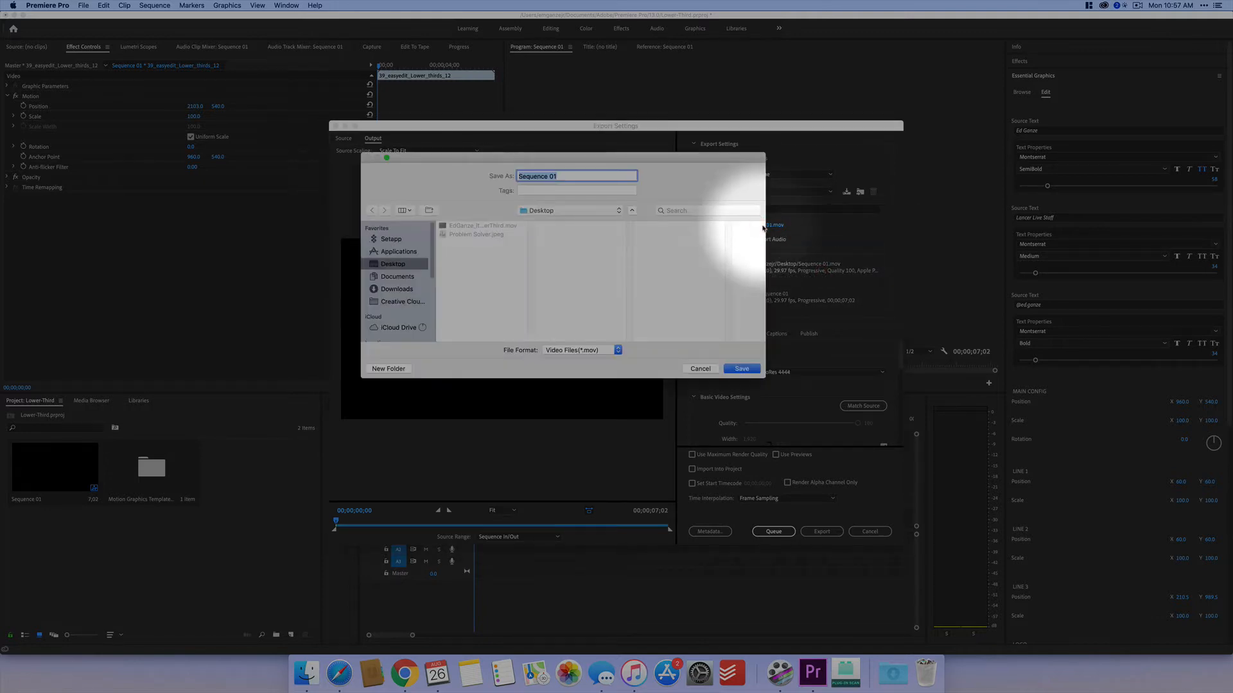
left_click(510, 226)
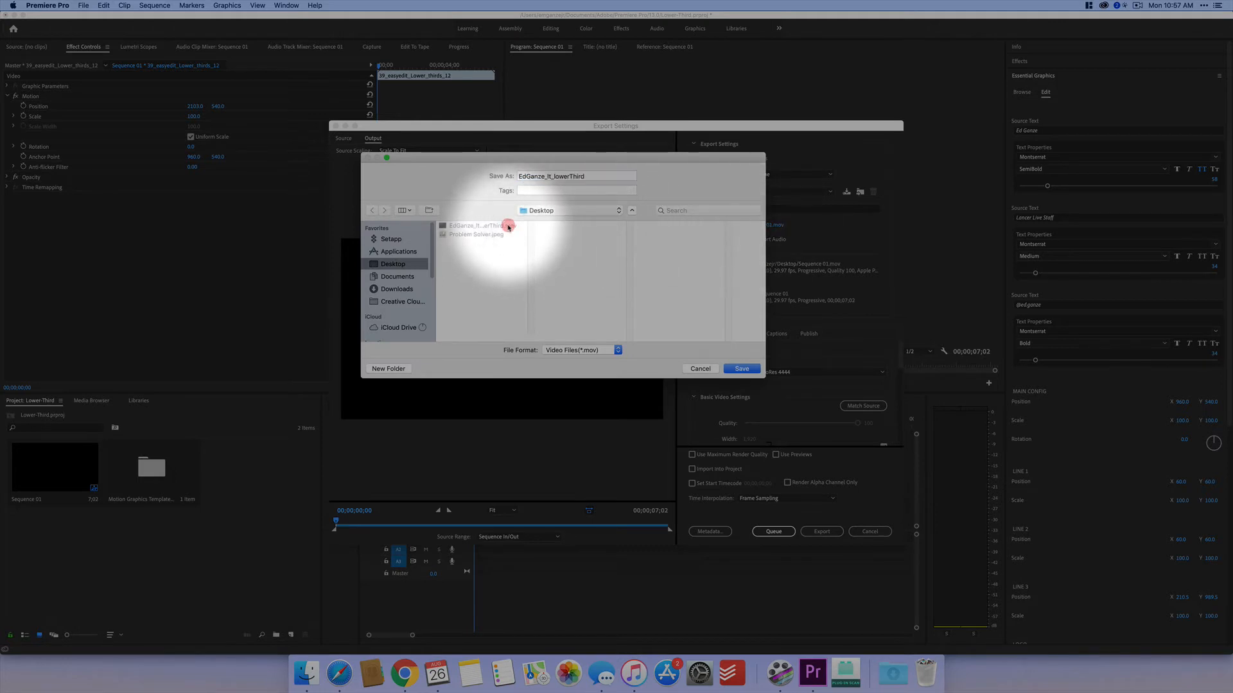
left_click(553, 178)
key("BackSpace")
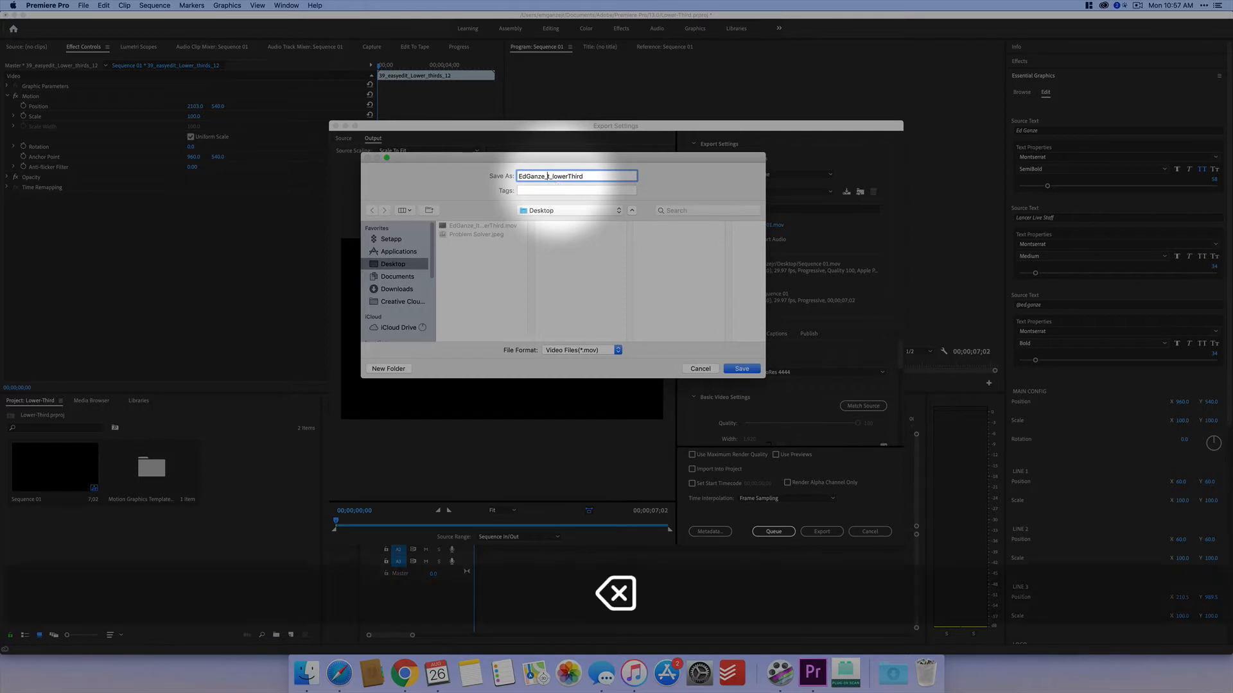
type("r")
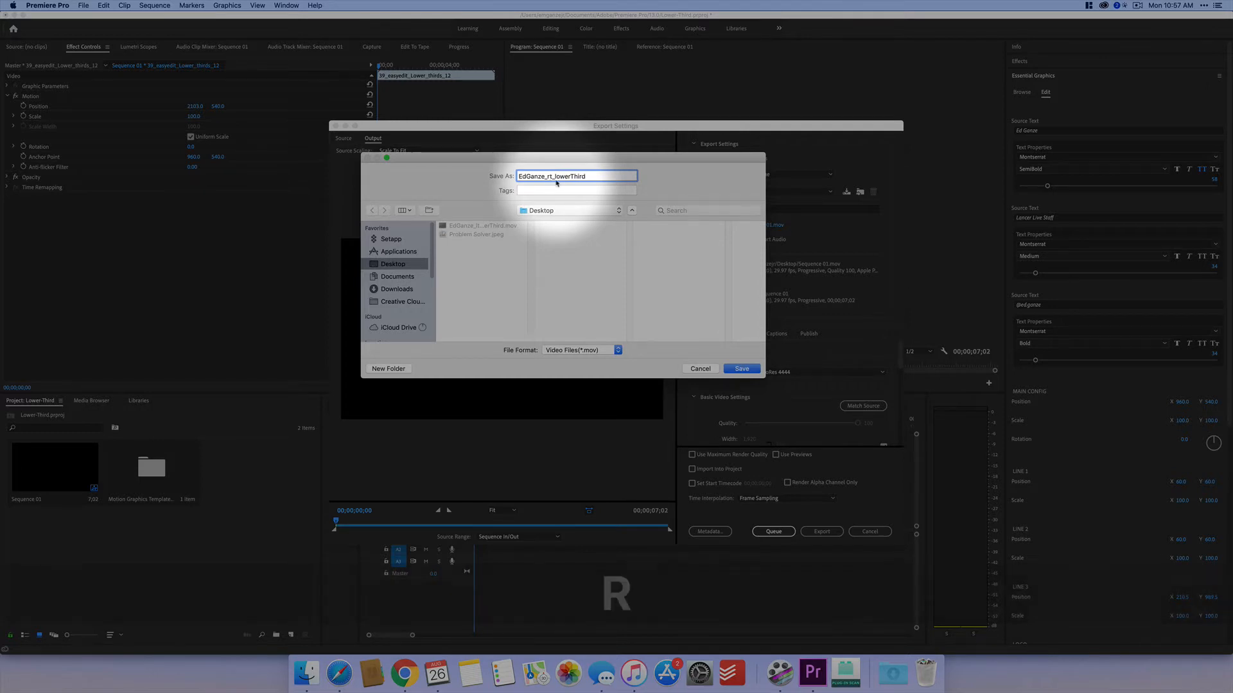
left_click(742, 370)
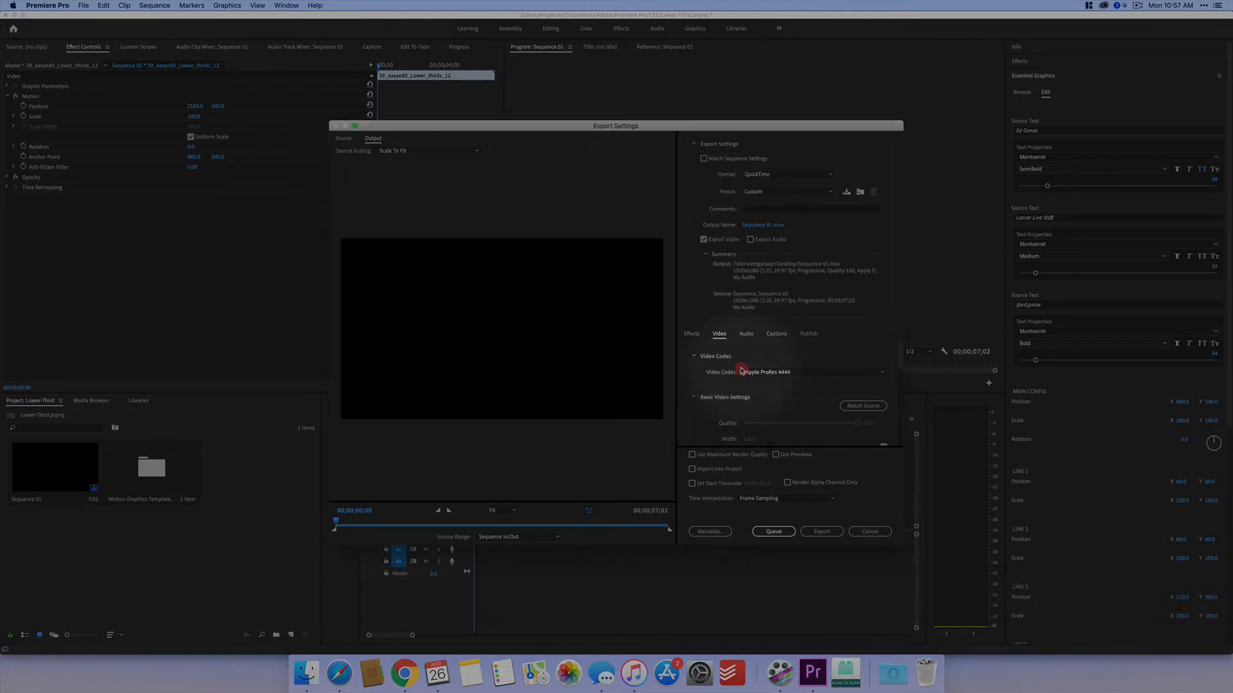
left_click(828, 535)
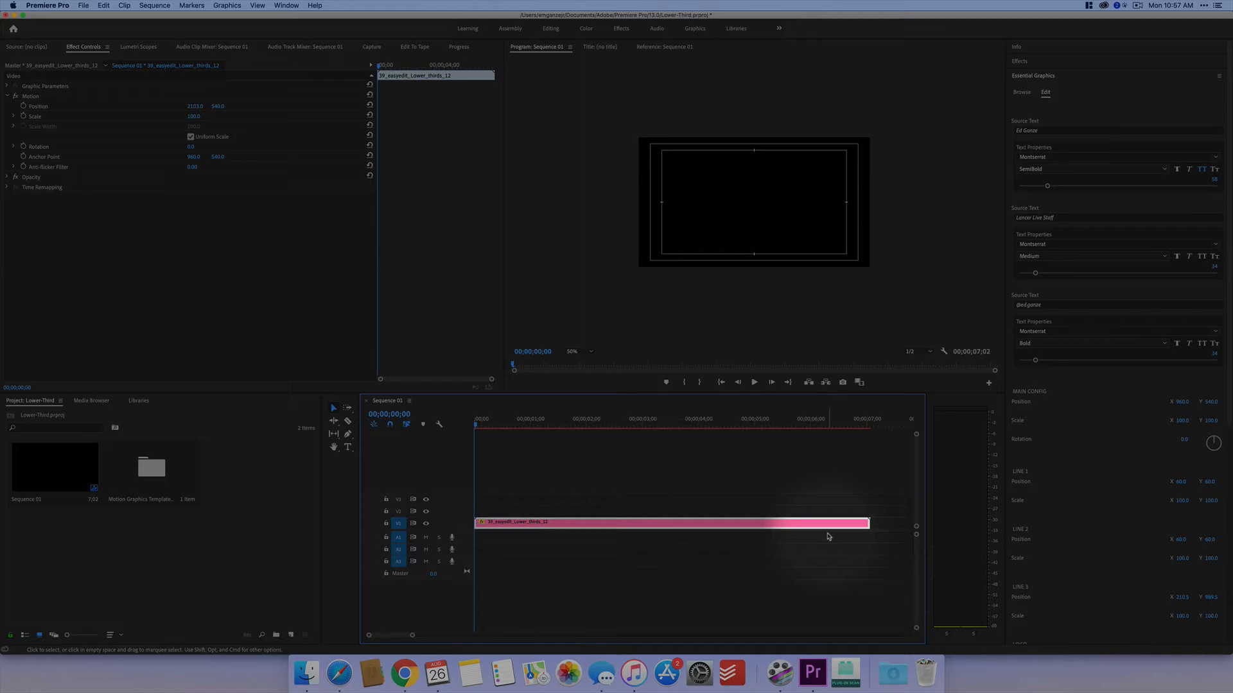
Switch to Finder and check the left and right lower-third movies exported to the Desktop
left_click(307, 670)
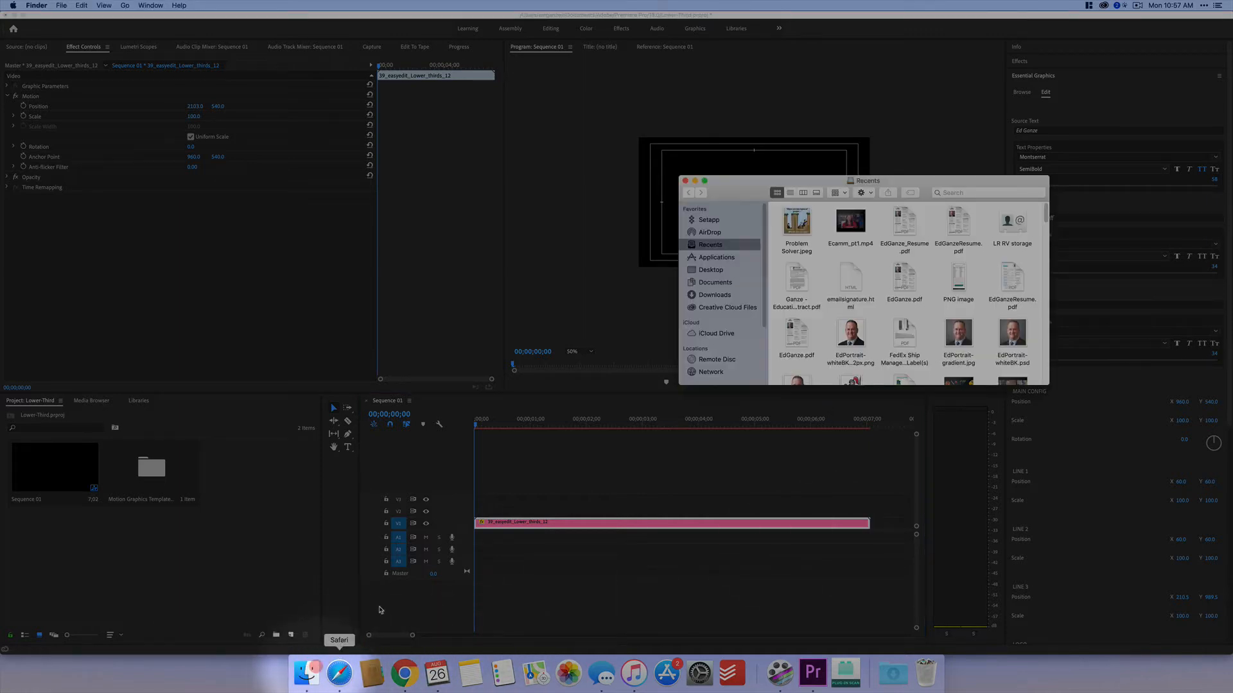
left_click(711, 271)
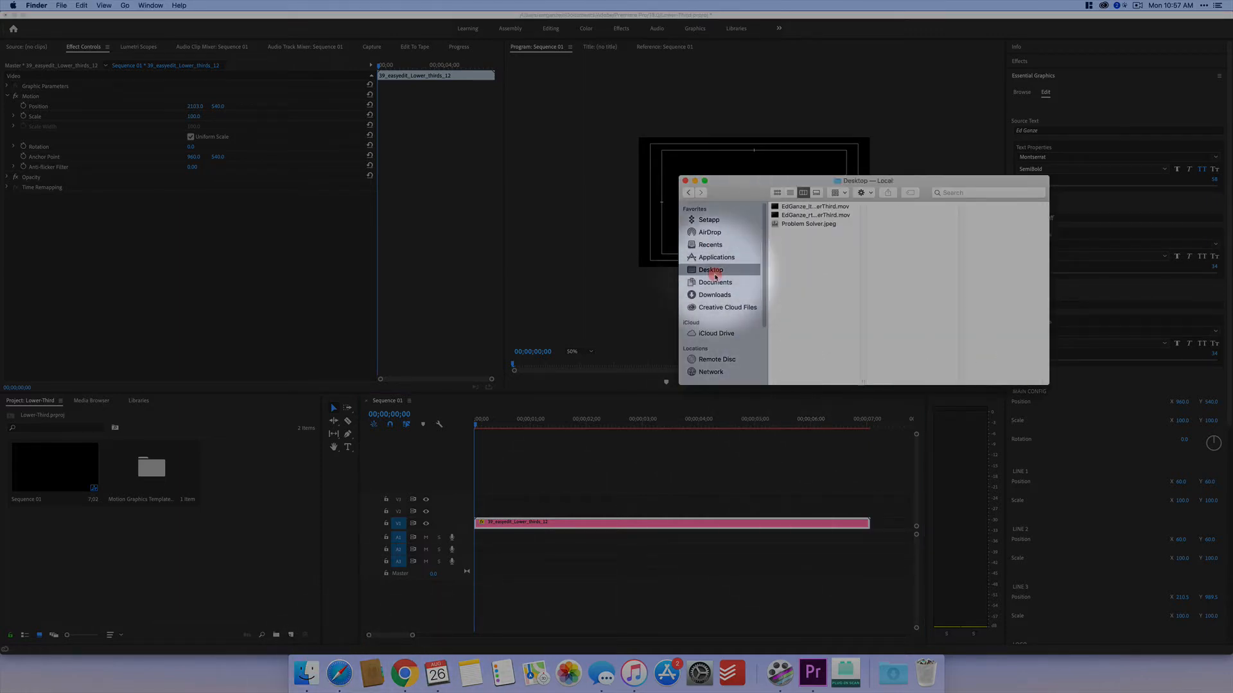
left_click(807, 216)
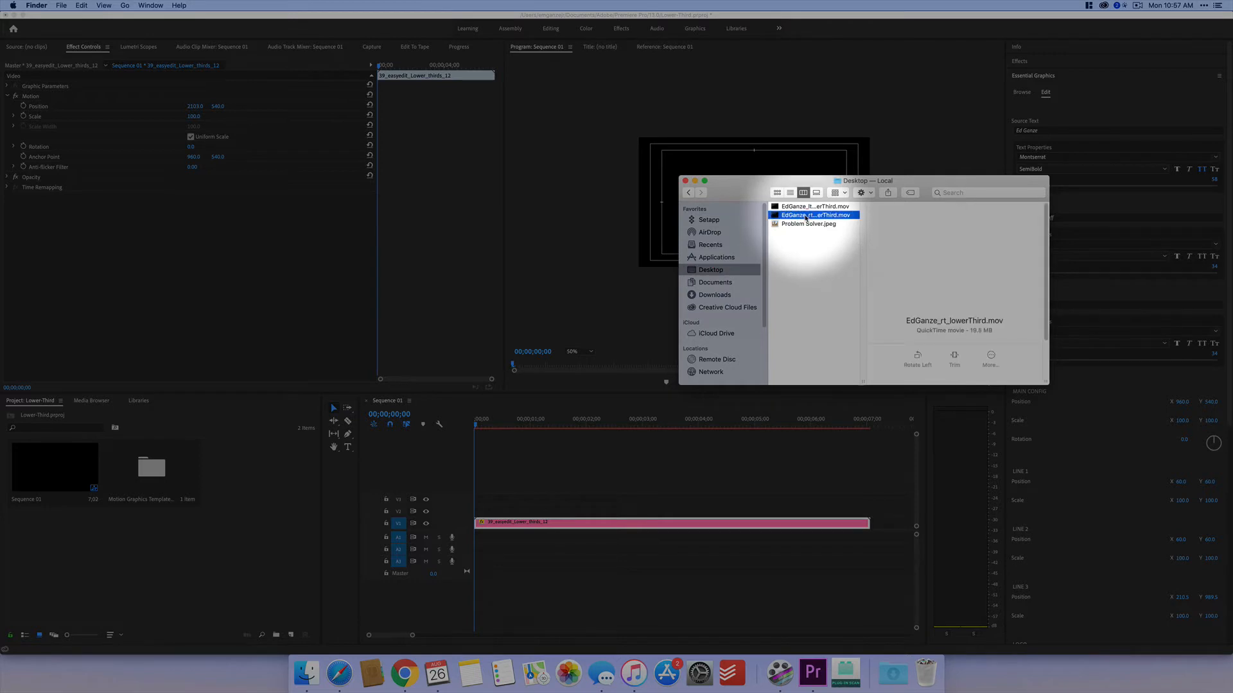
left_click(802, 208)
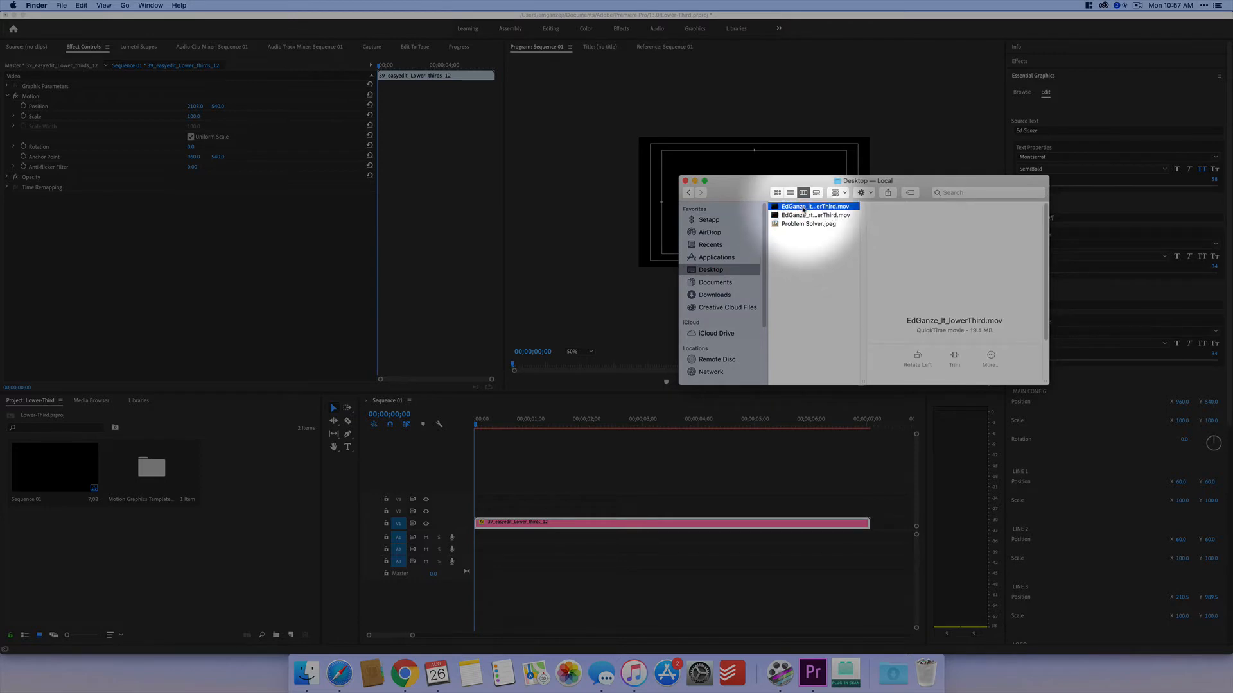
left_click(803, 216)
left_click(802, 207)
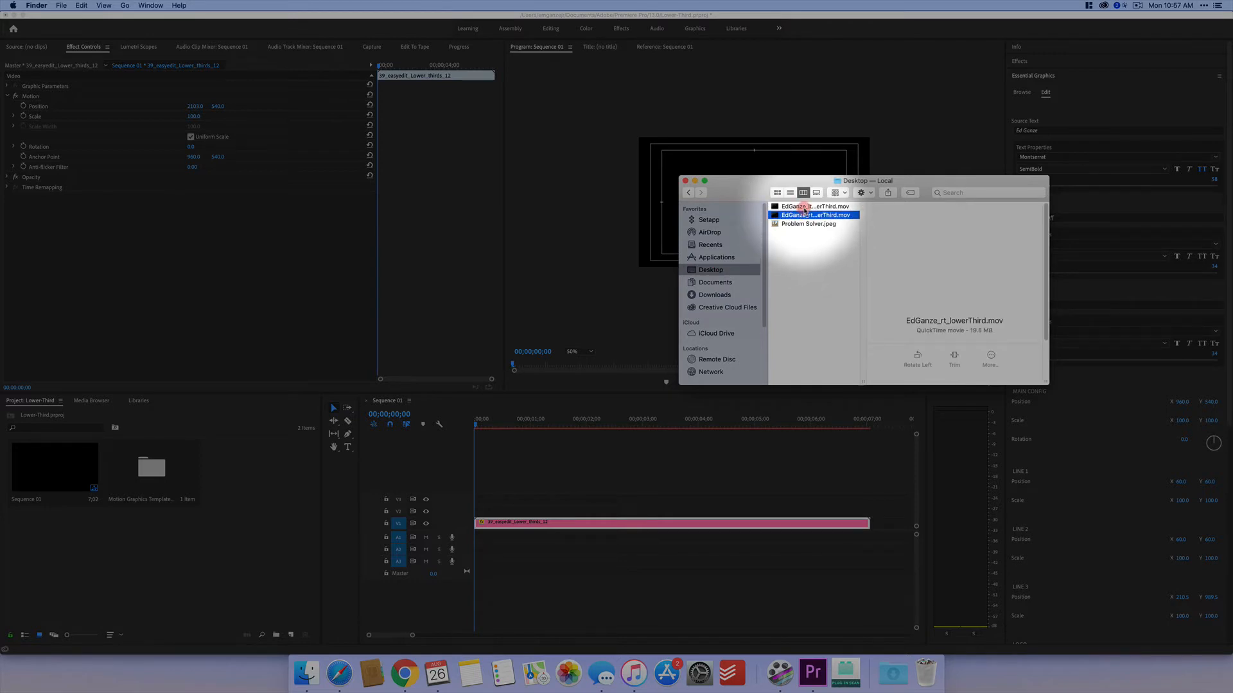
left_click(802, 216)
mouse_move(954, 256)
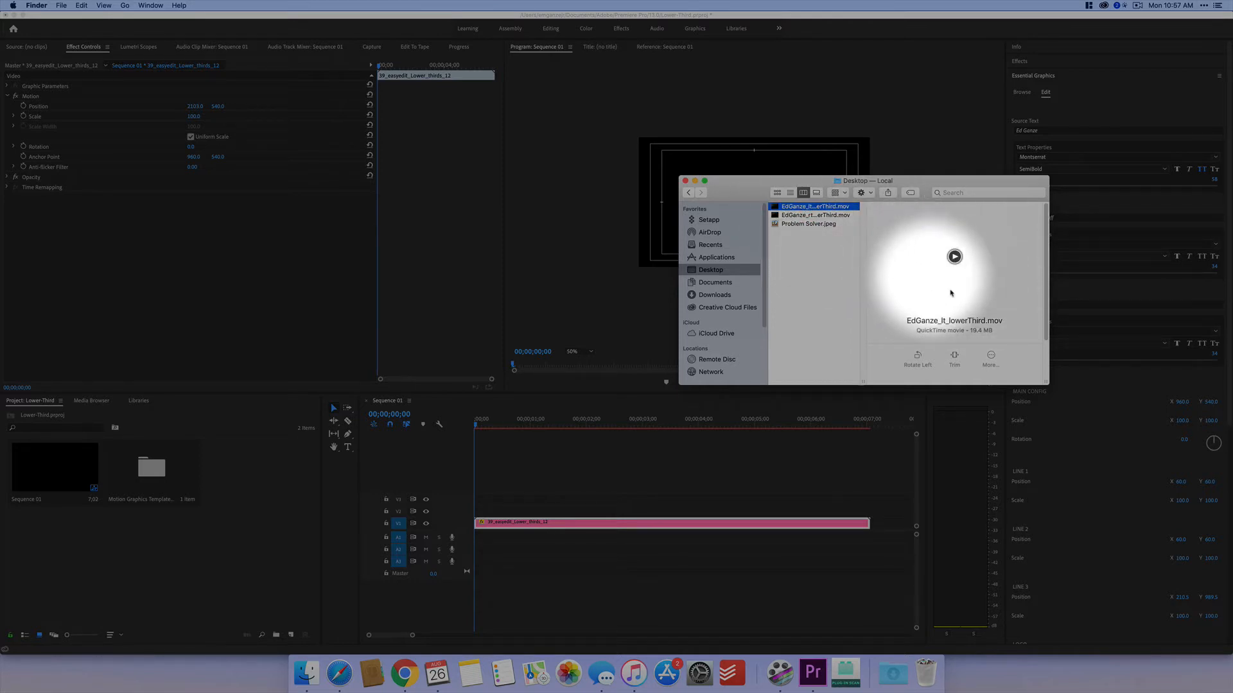
left_click(686, 182)
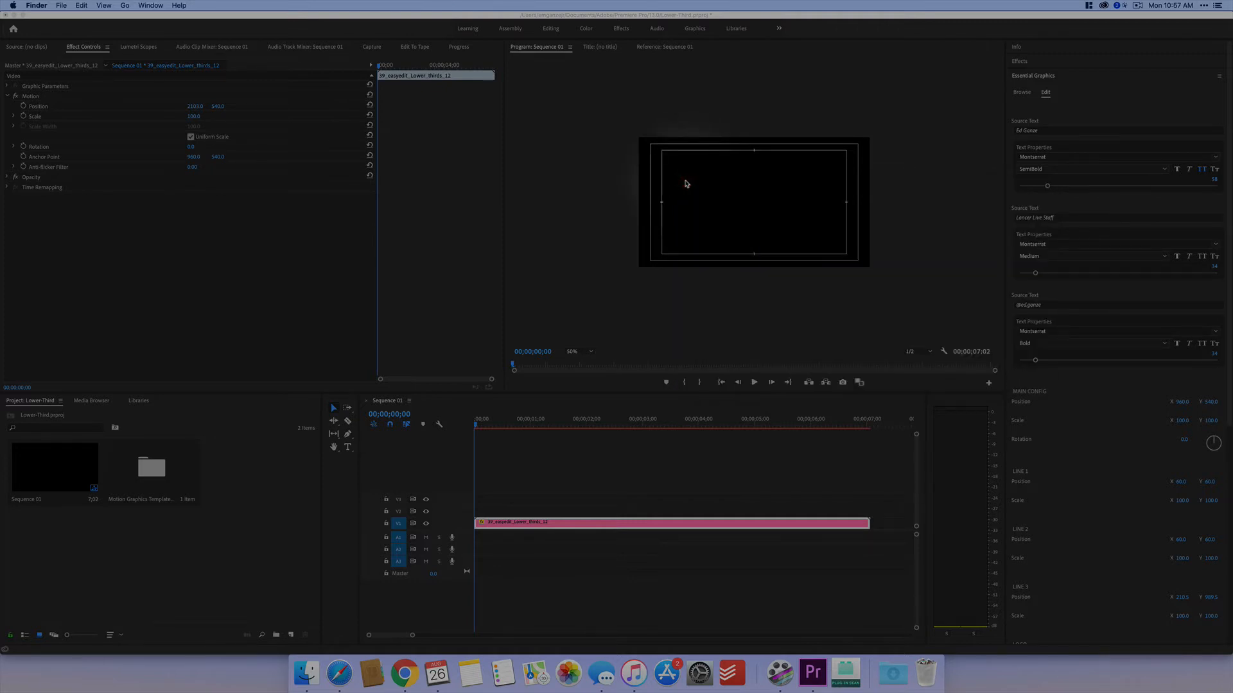
Search the Mac for "ecamm" to look for an installed copy of the streaming app
key("super+space")
type("ecam")
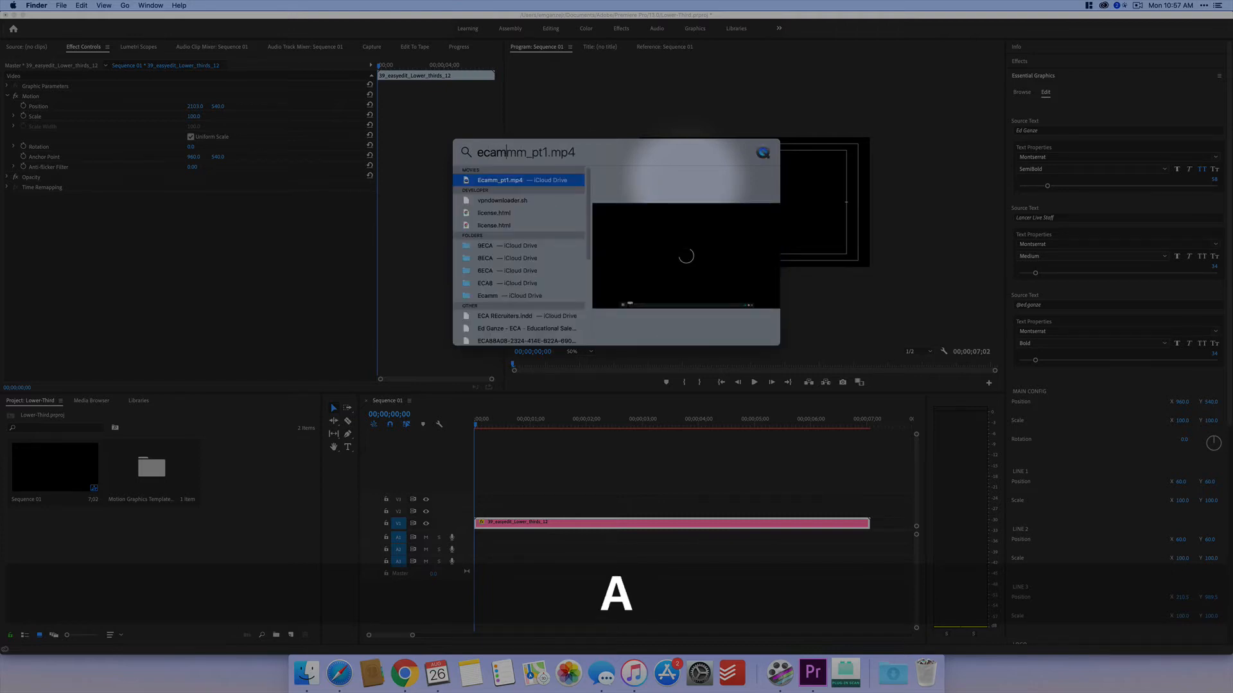
type("m")
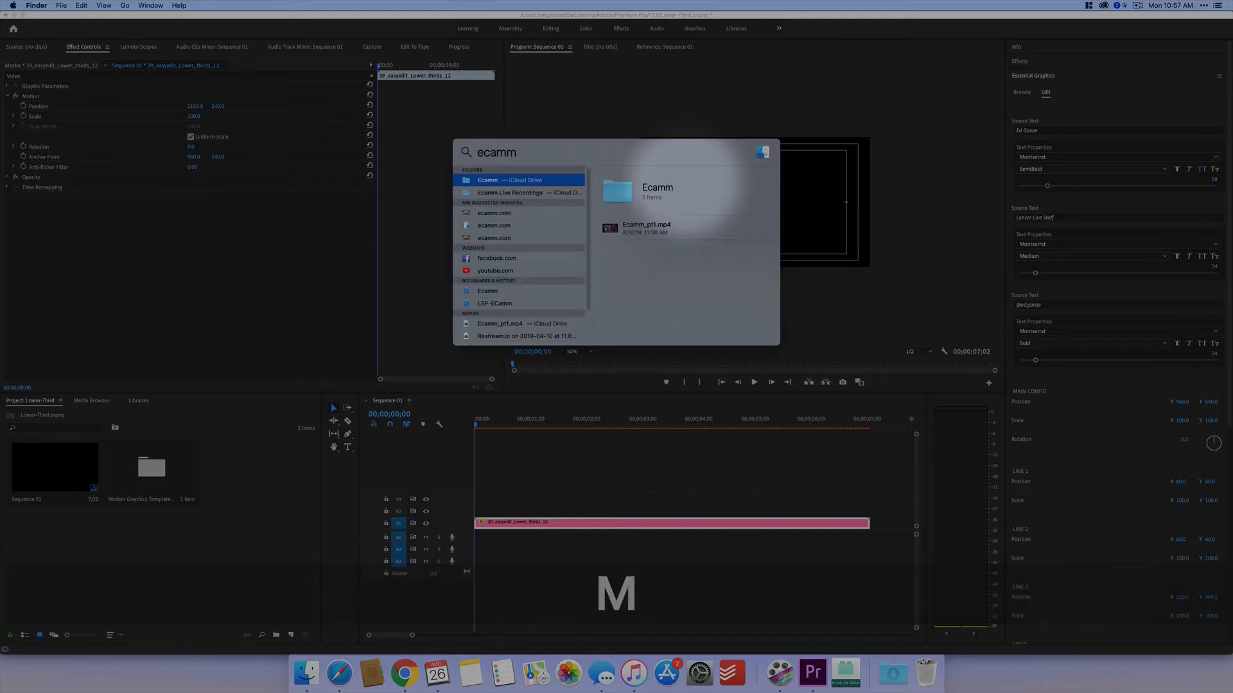
key("BackSpace")
key("BackSpace")
key("BackSpace")
key("BackSpace")
key("BackSpace")
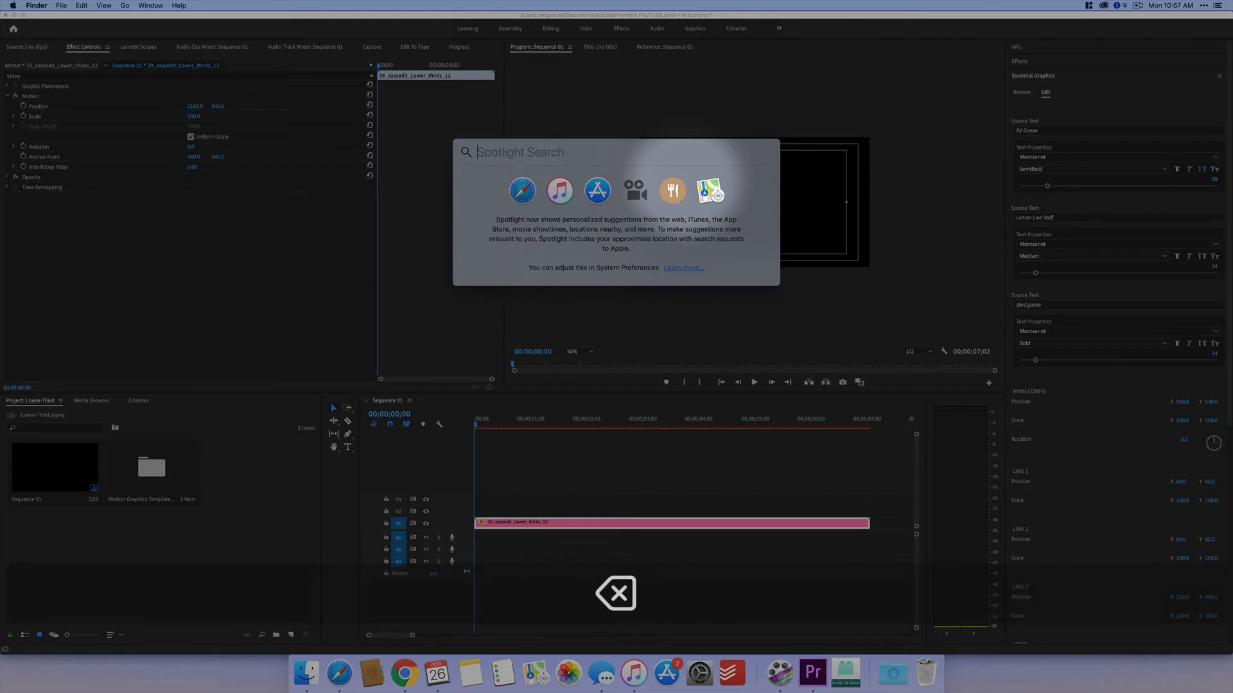
type("ecam")
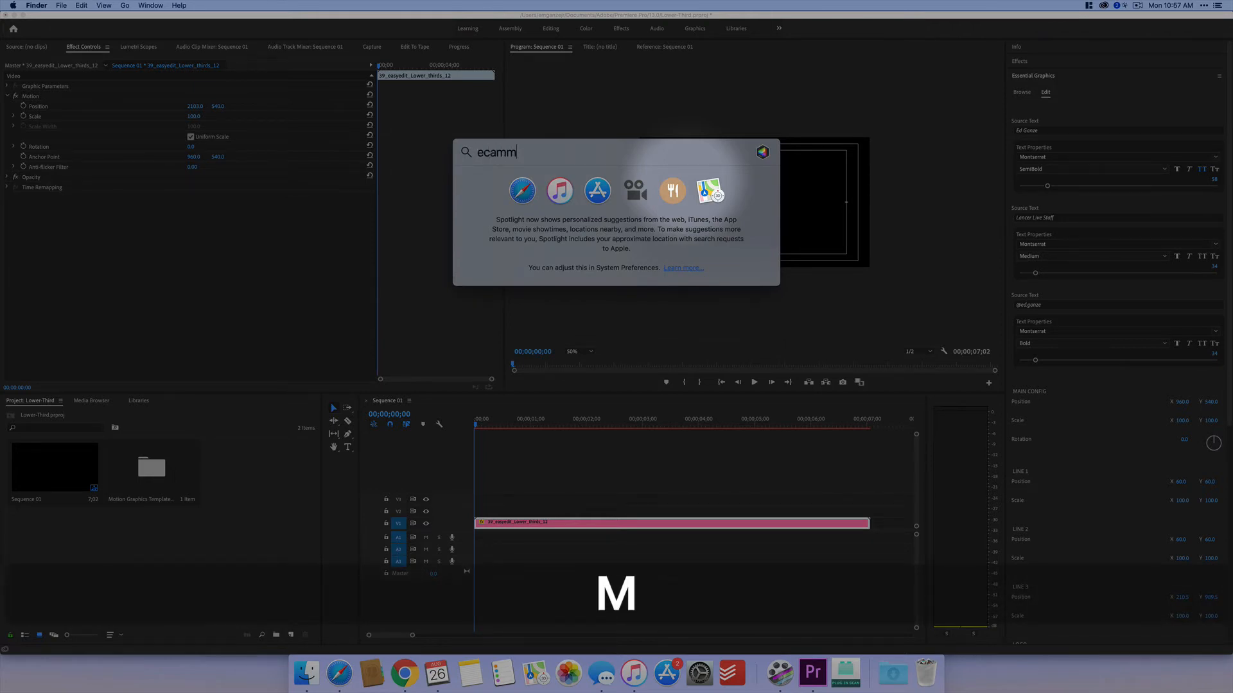
type("m")
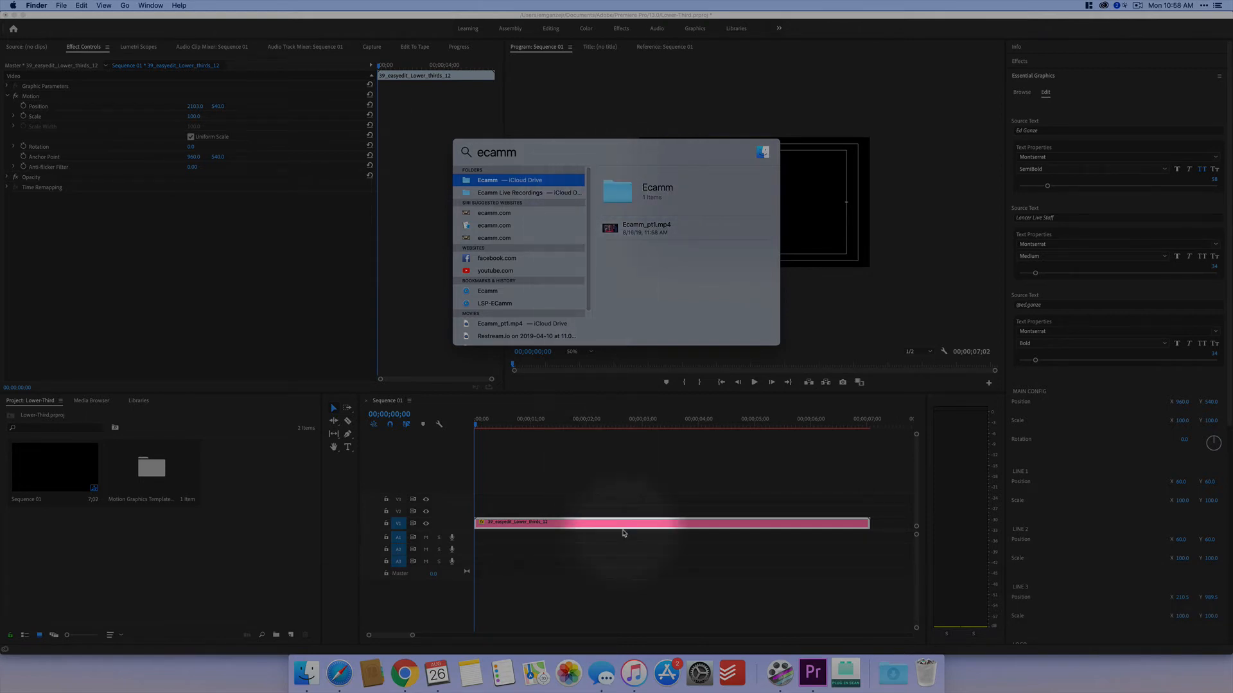
Switch to Chrome, search for "ecamm live", and download the app from its official ecamm.com page
left_click(405, 673)
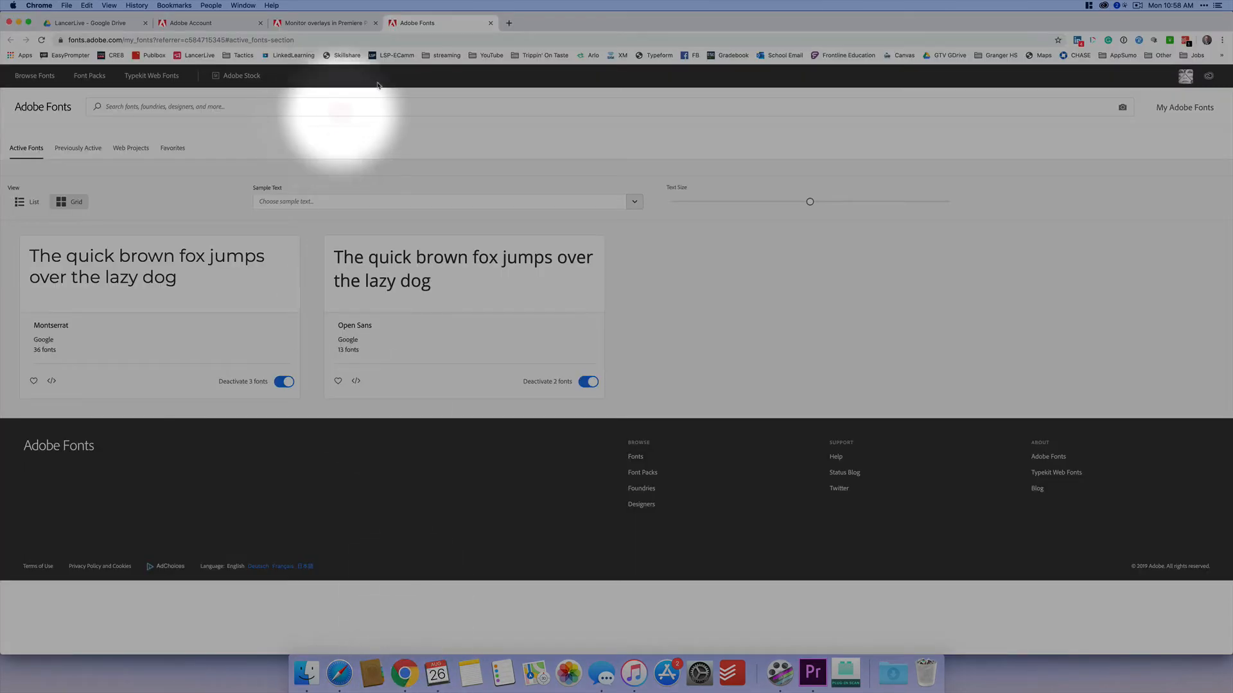
left_click(402, 39)
type("ecamm")
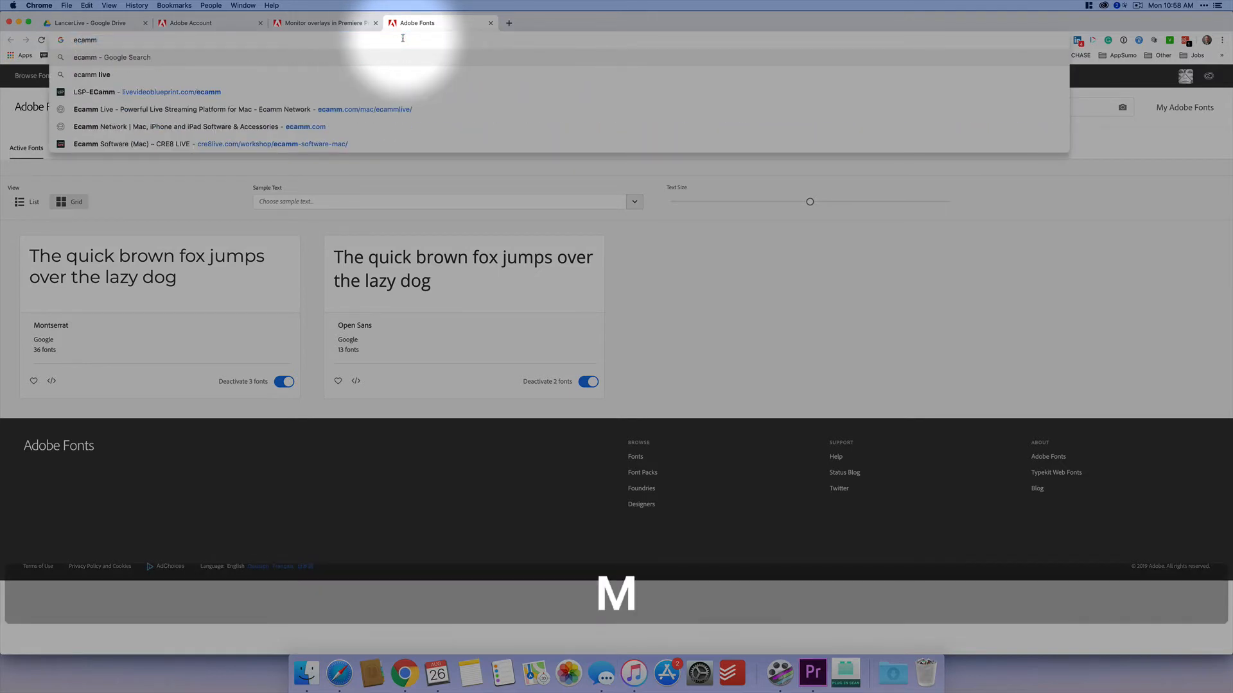
key("Down")
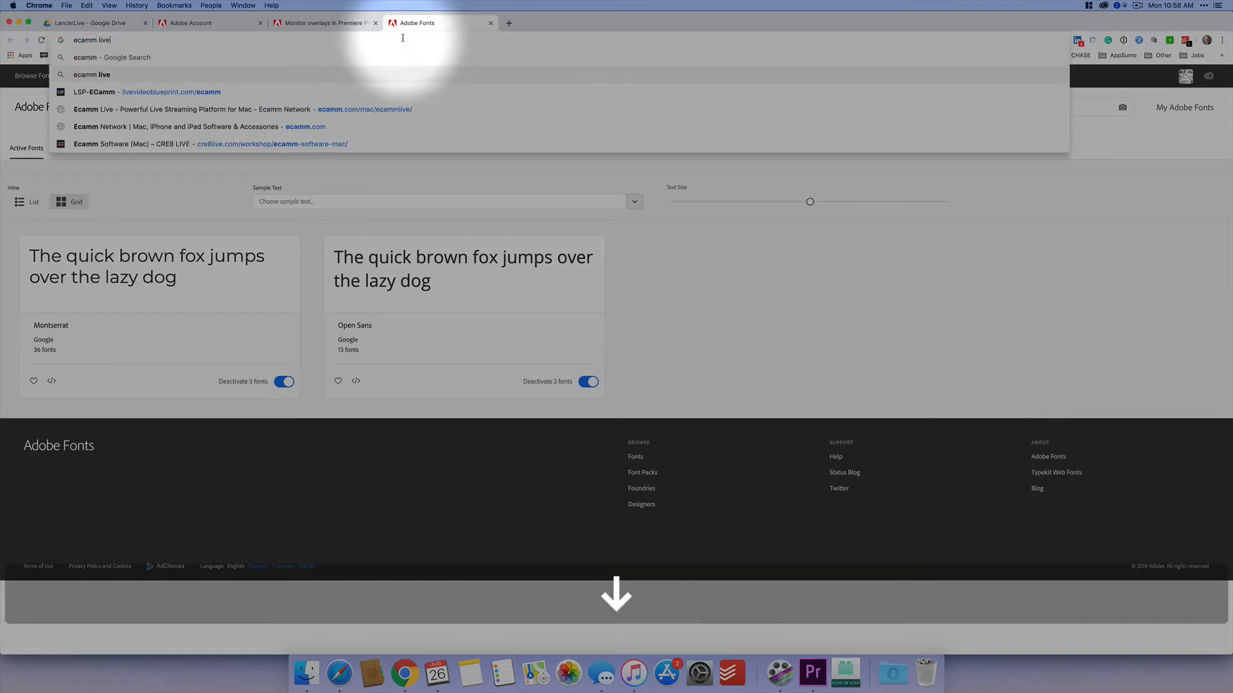
key("Return")
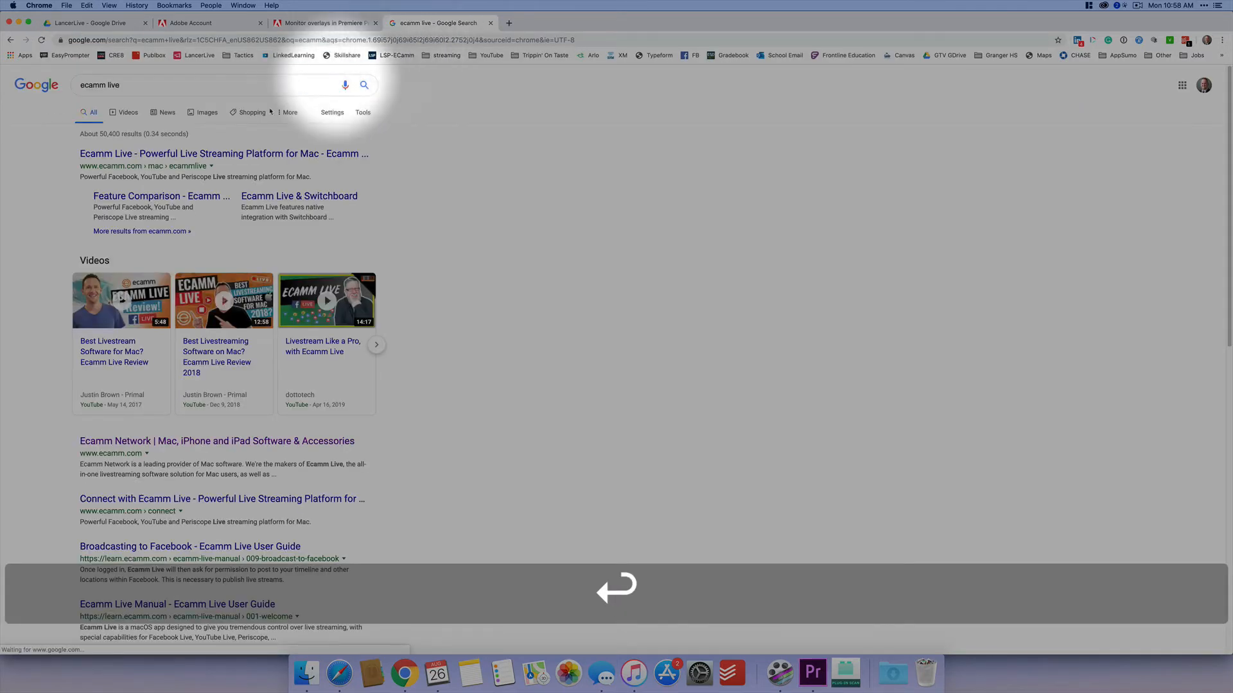
left_click(200, 155)
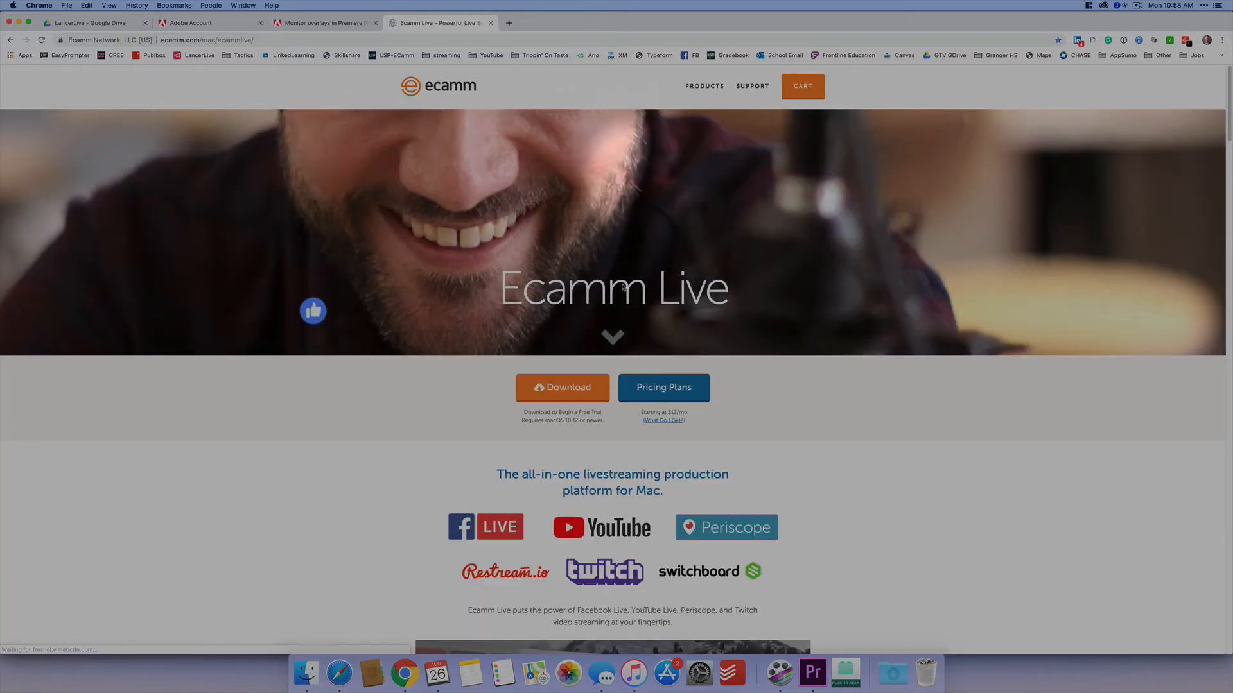
left_click(561, 386)
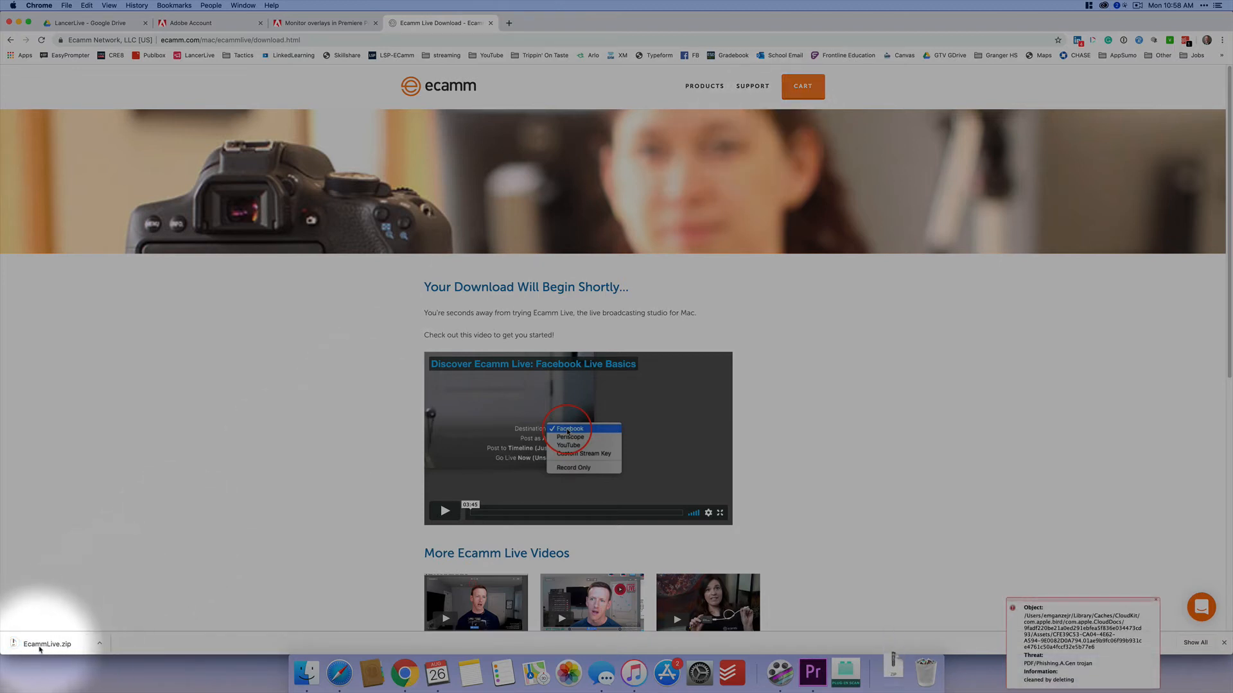
Unpack the downloaded EcammLive.zip and move the Ecamm Live app into the Applications folder
left_click(40, 644)
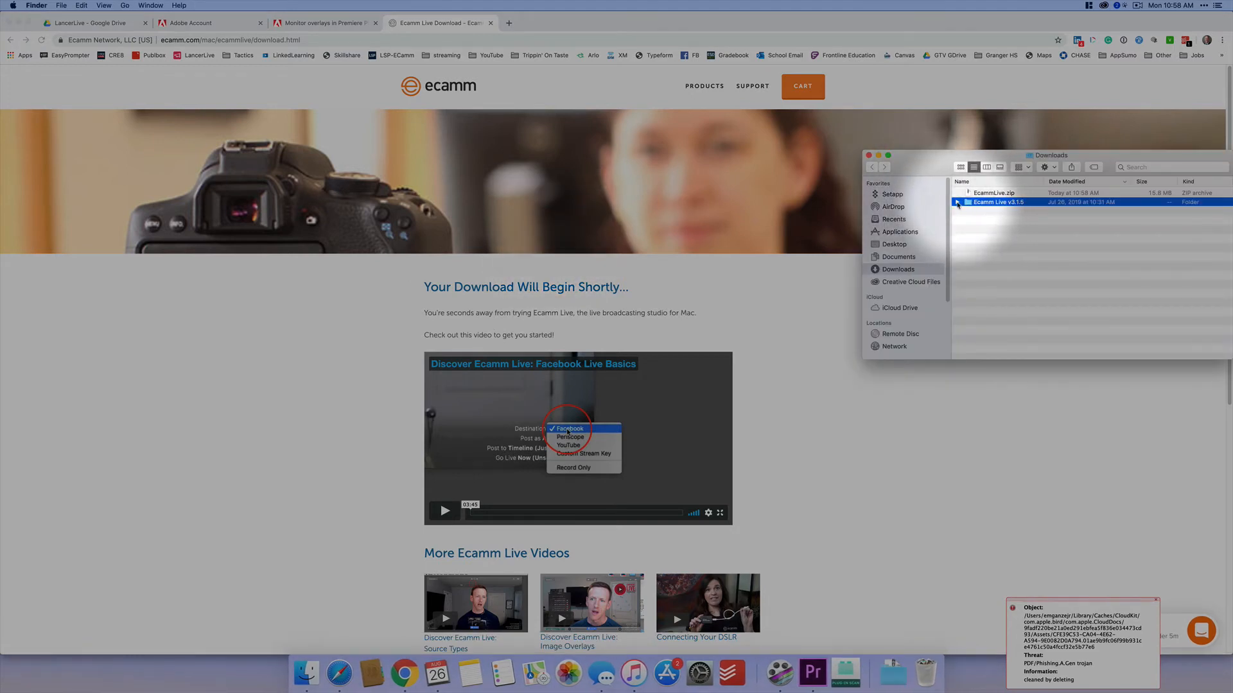
left_click(956, 203)
left_click(988, 211)
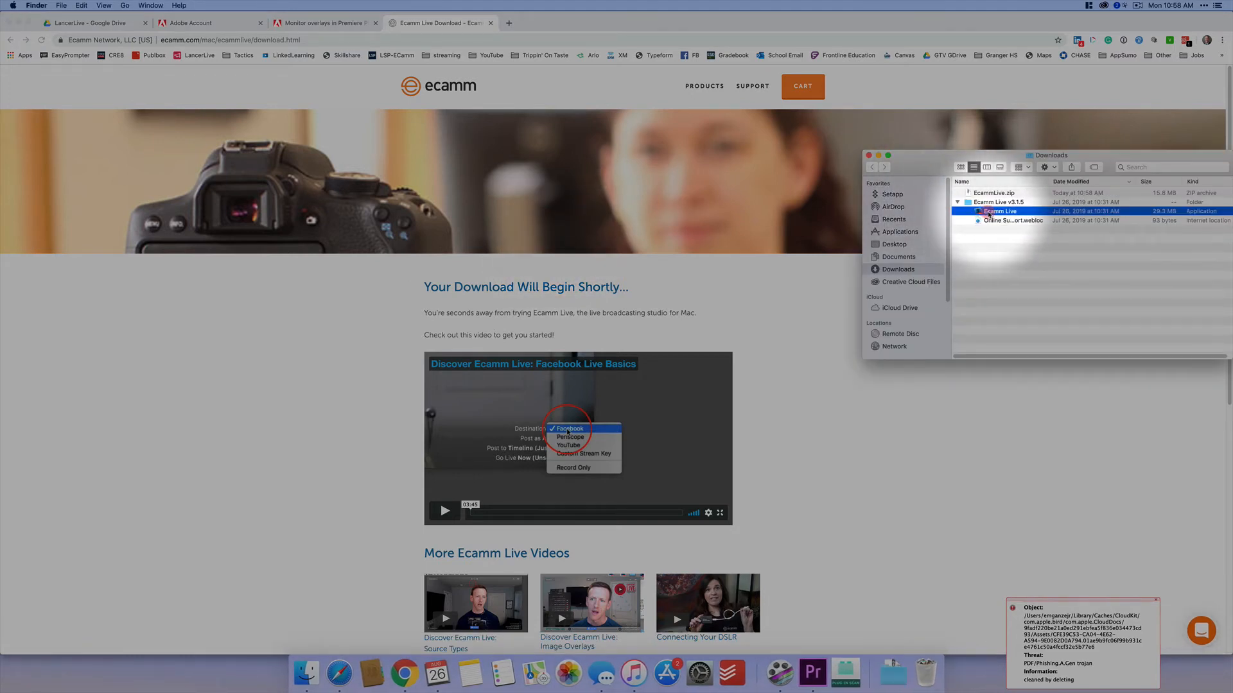
left_click_drag(989, 214, 910, 235)
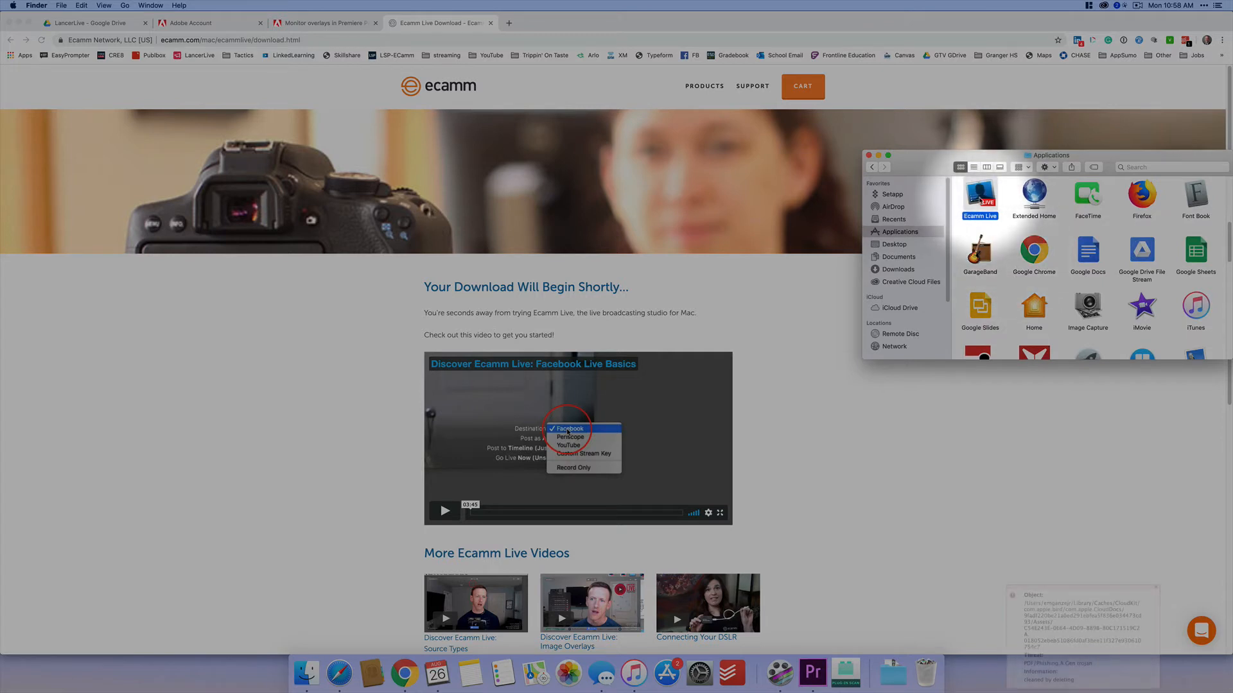
Launch Ecamm Live from Applications, allow camera and microphone access, and accept the license agreement
double_click(979, 196)
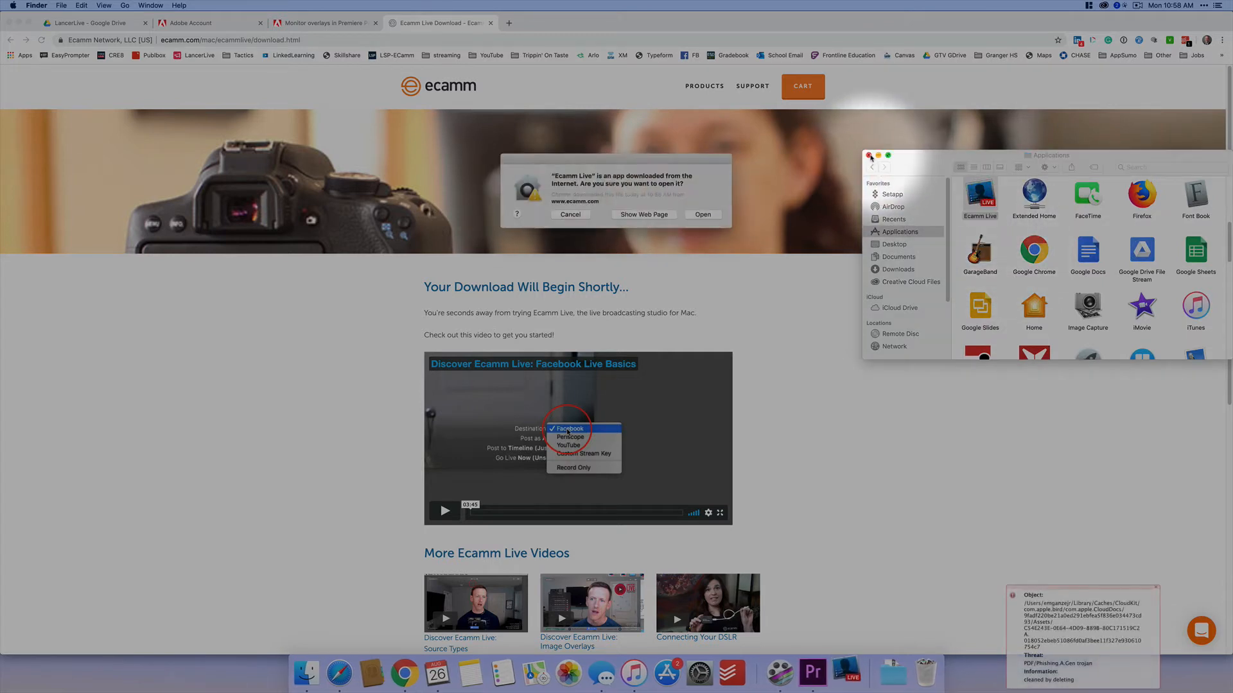
left_click(699, 215)
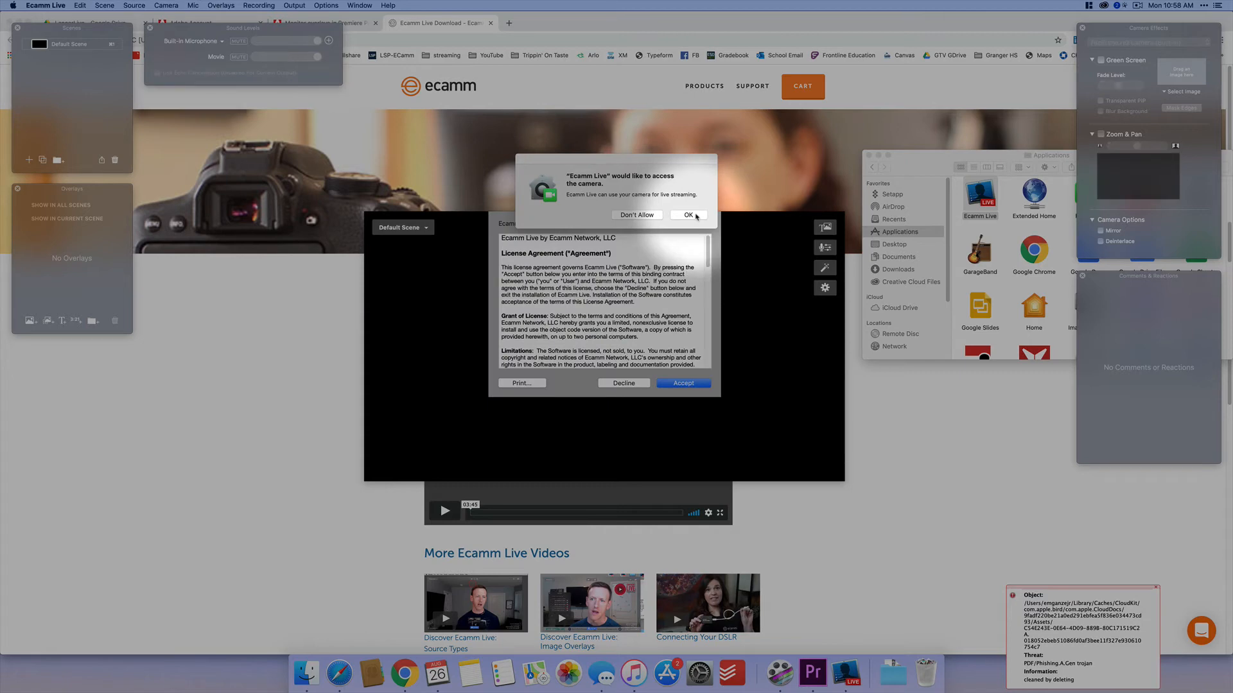
left_click(695, 216)
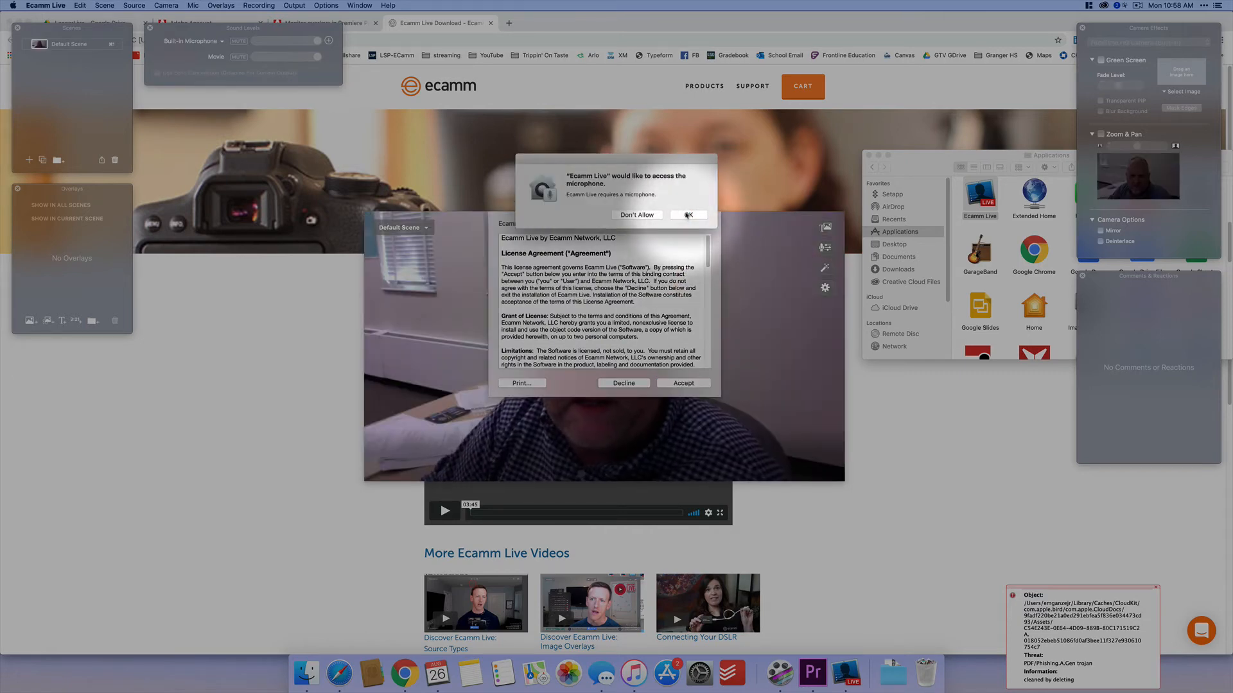
left_click(688, 215)
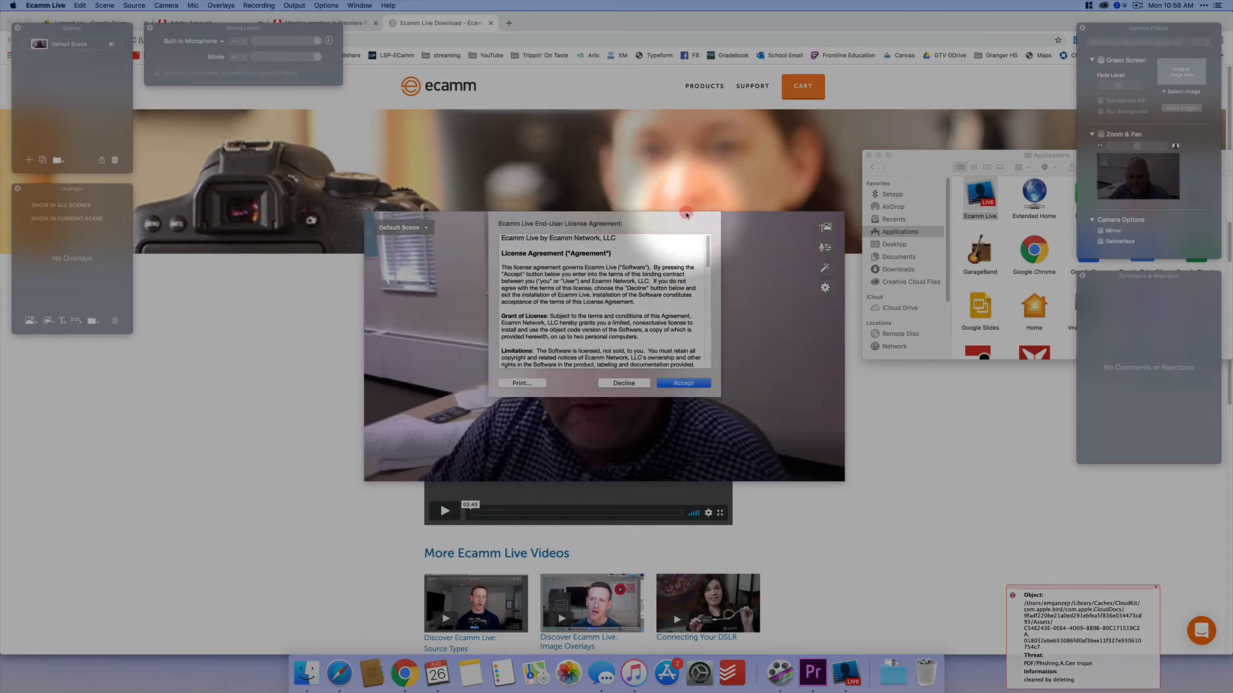
left_click(681, 383)
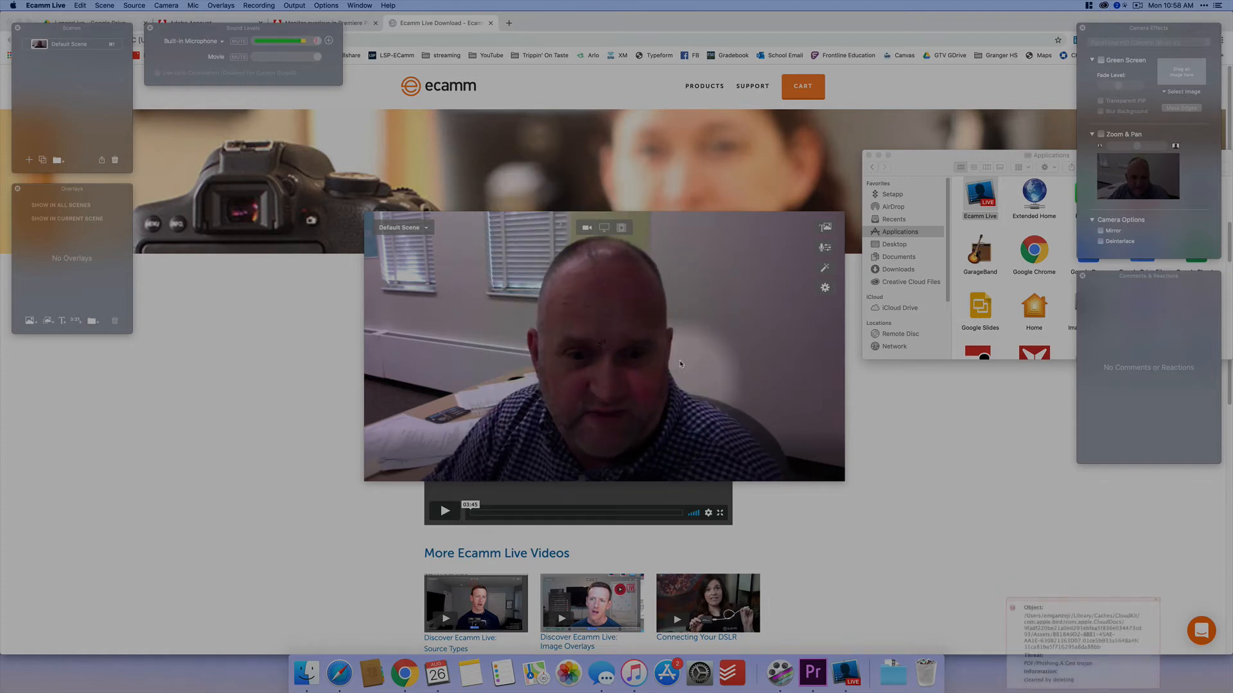
Log in to the existing Ecamm Live account with its e-mail address and password
left_click(640, 319)
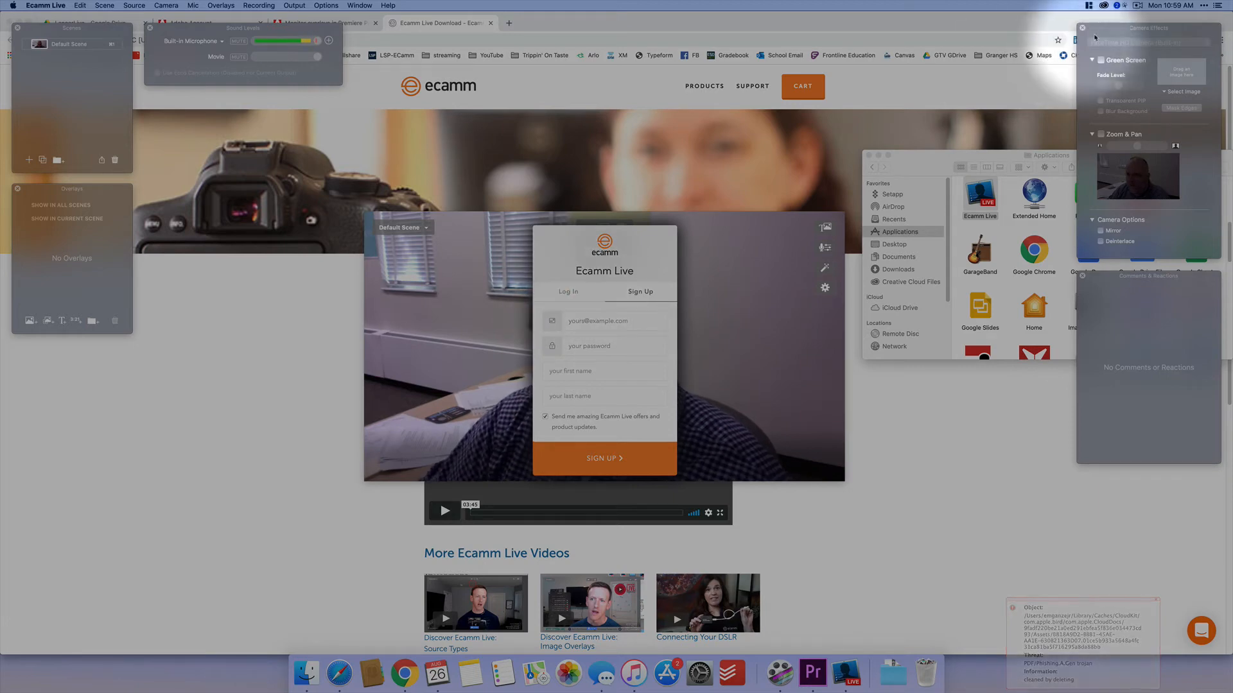
left_click(1136, 5)
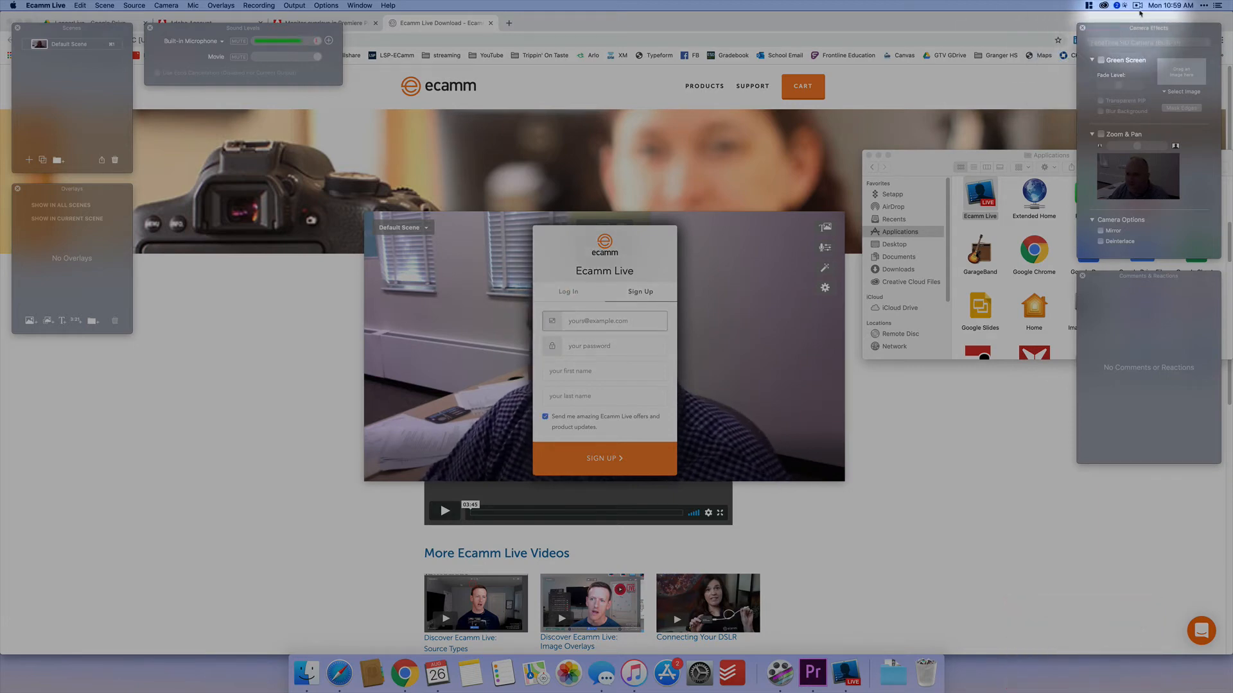
left_click(1048, 35)
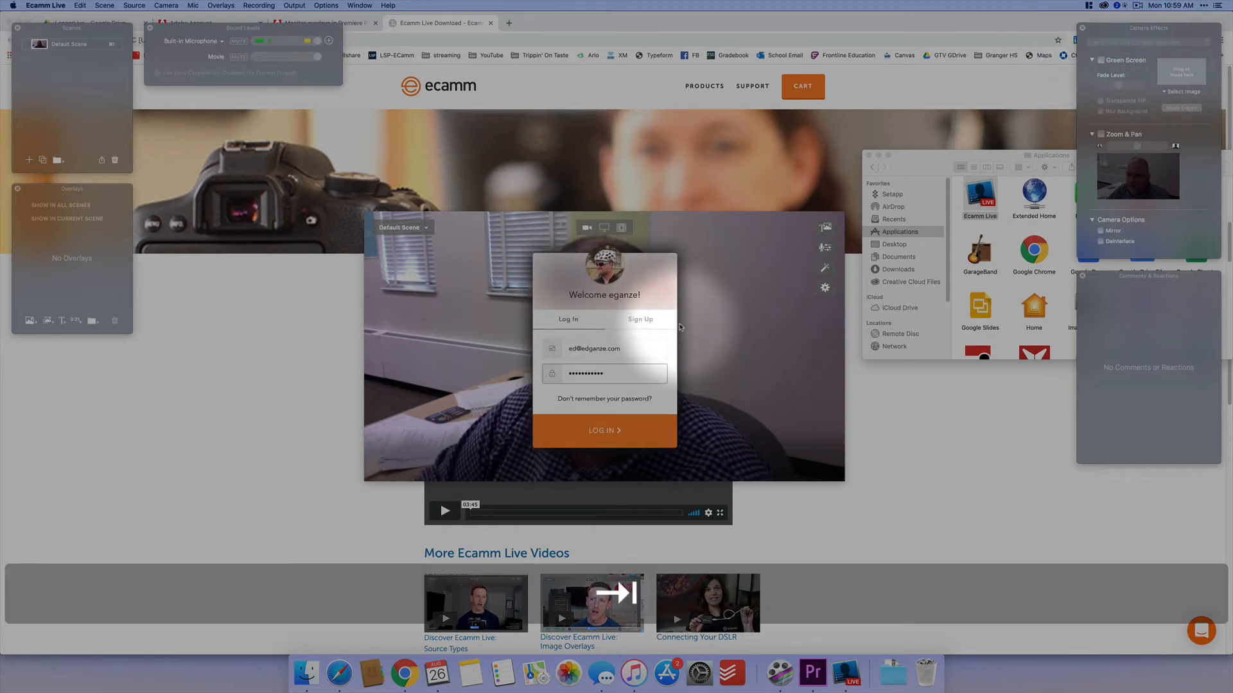
left_click(604, 437)
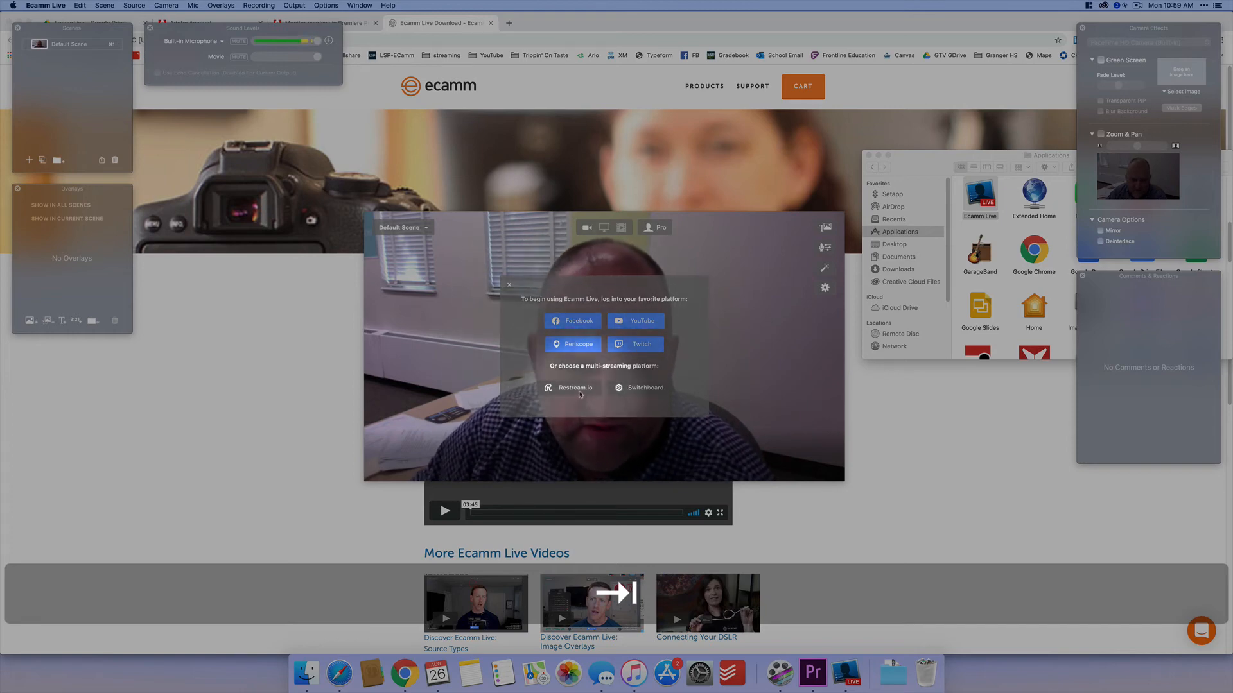
Get past the platform choice with Facebook and set the Ecamm Live destination to Record Only
left_click(582, 325)
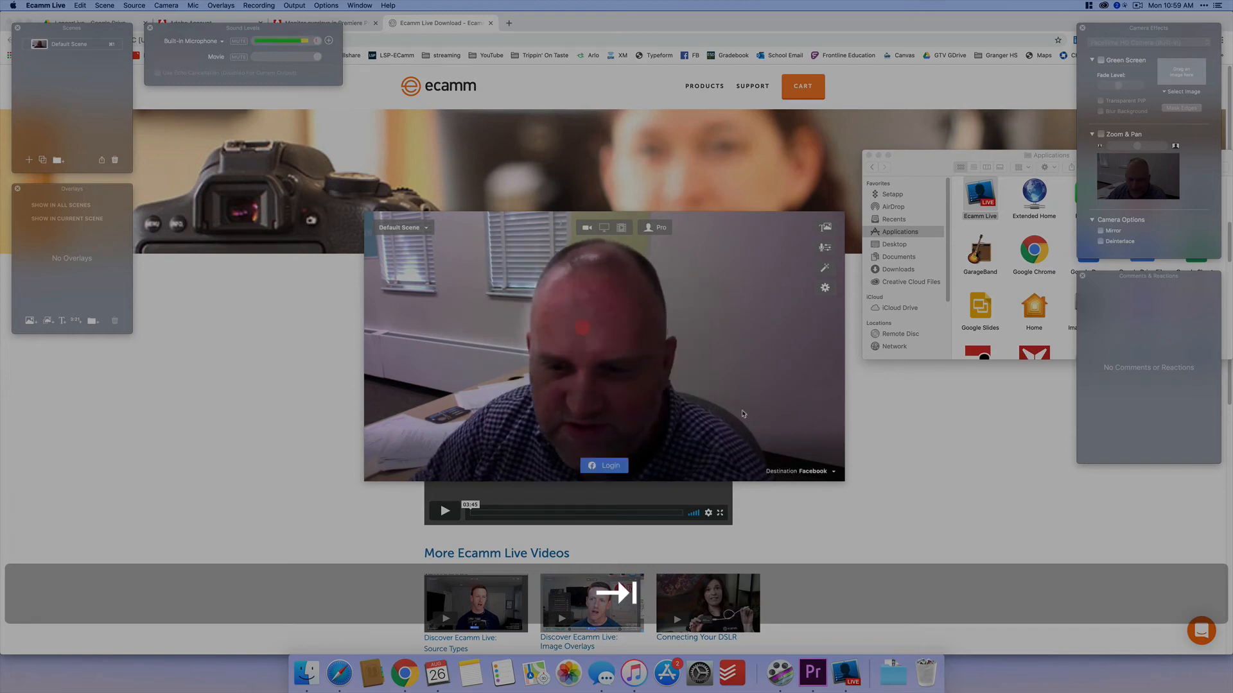
left_click(826, 472)
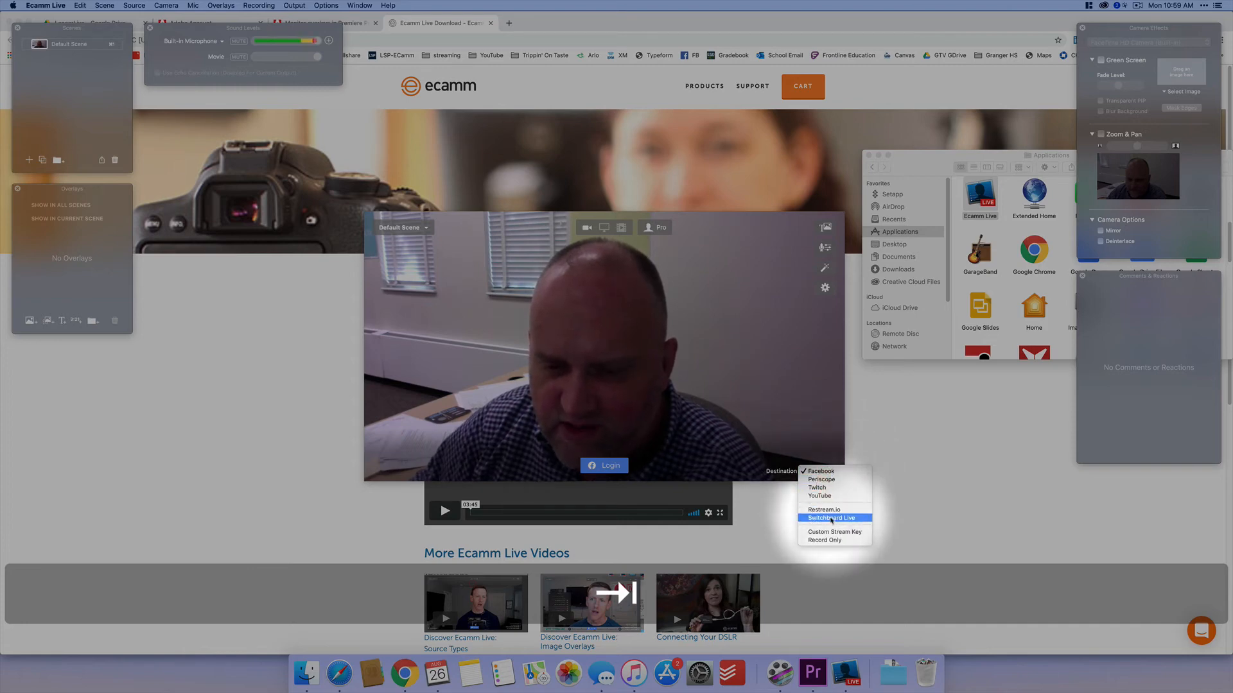
left_click(832, 542)
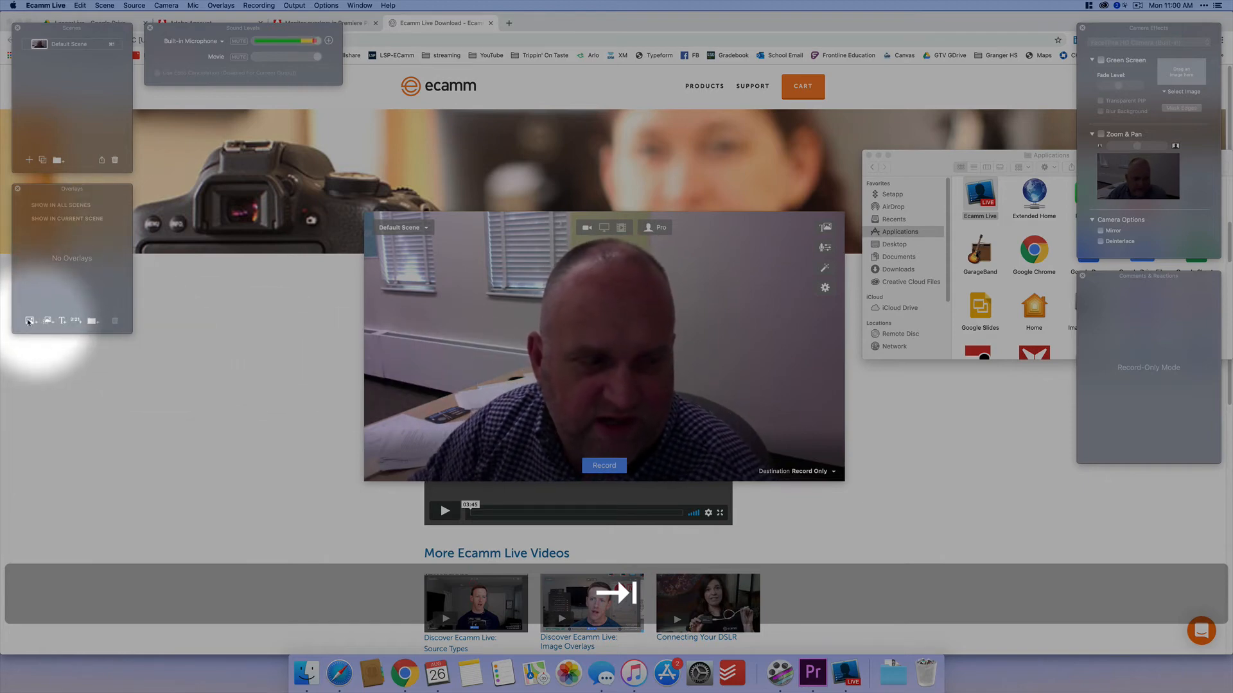
Add the right and left lower-third .mov files from the Desktop as animated overlays in the Default Scene
left_click(48, 321)
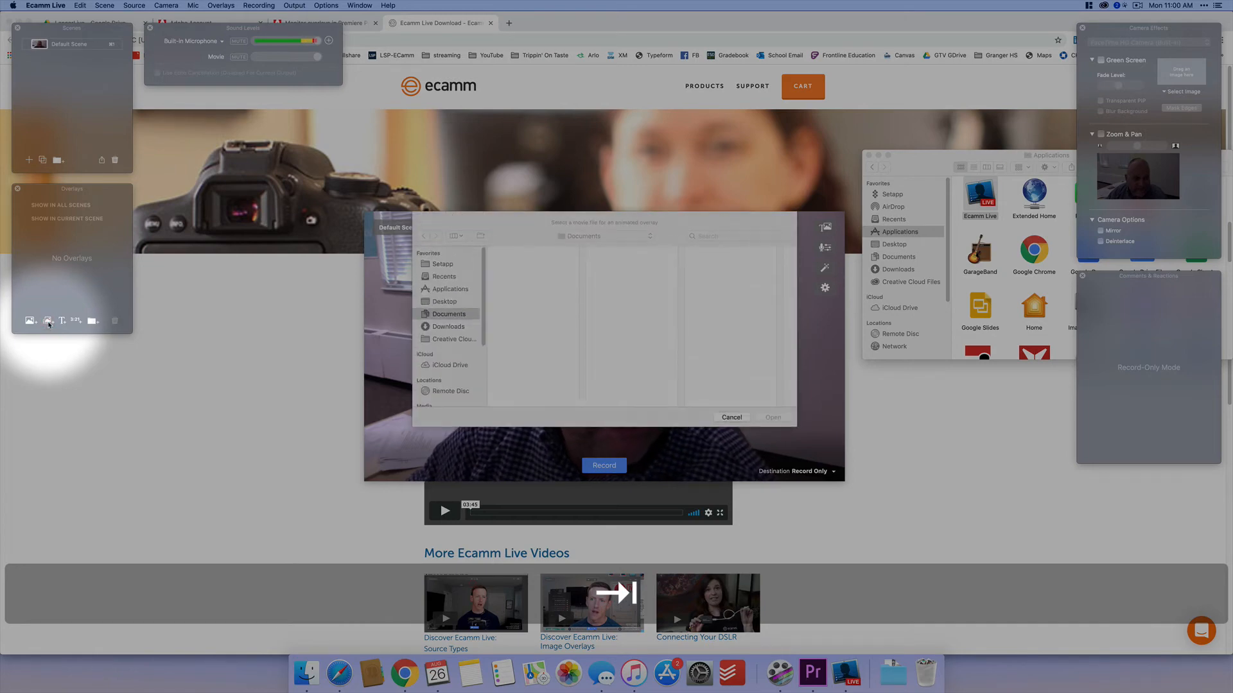
left_click(453, 303)
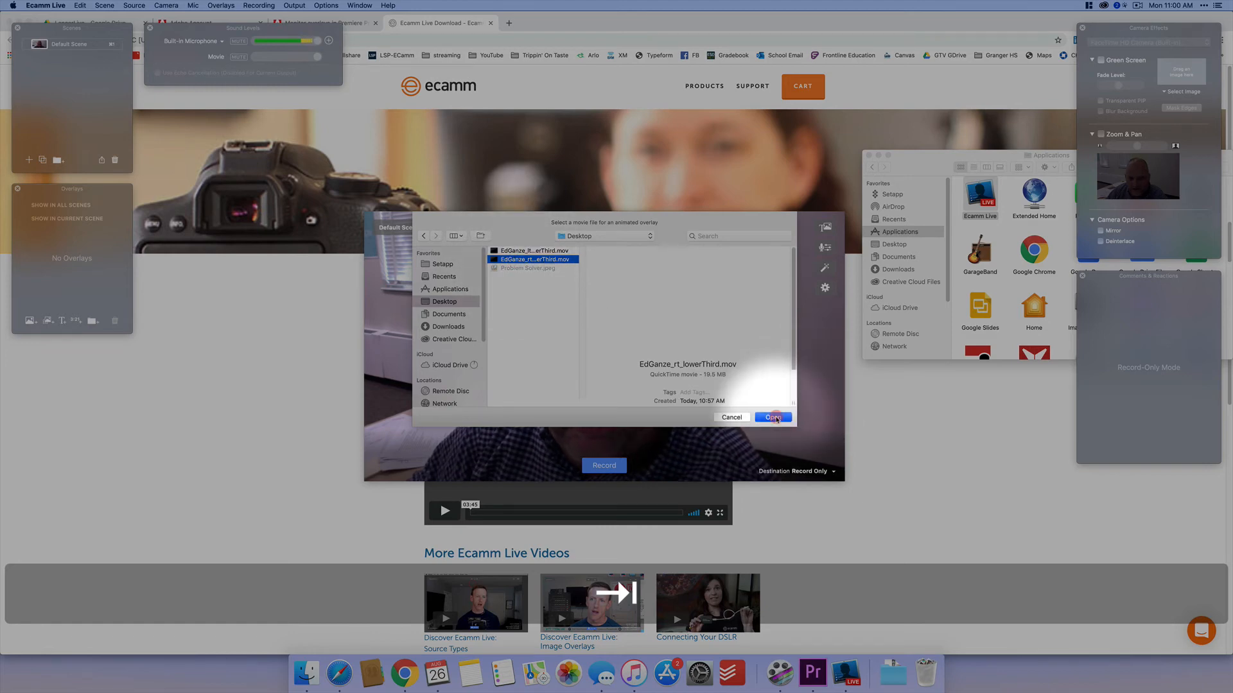
left_click(773, 418)
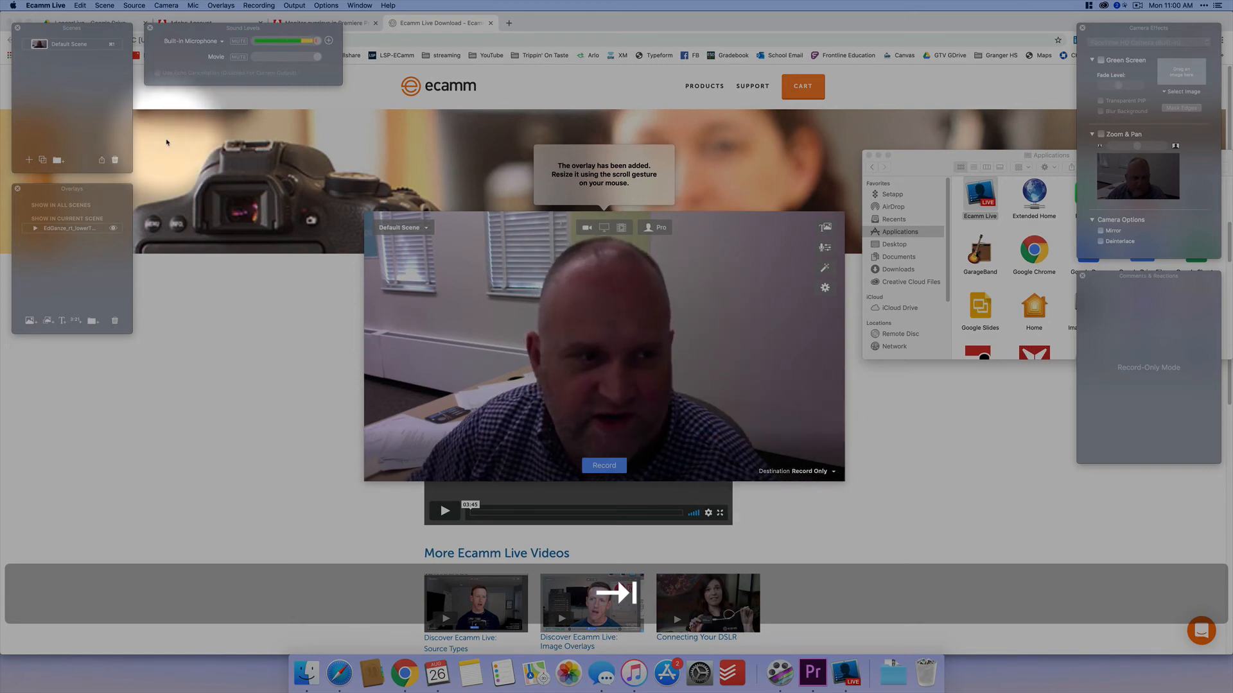
left_click(48, 321)
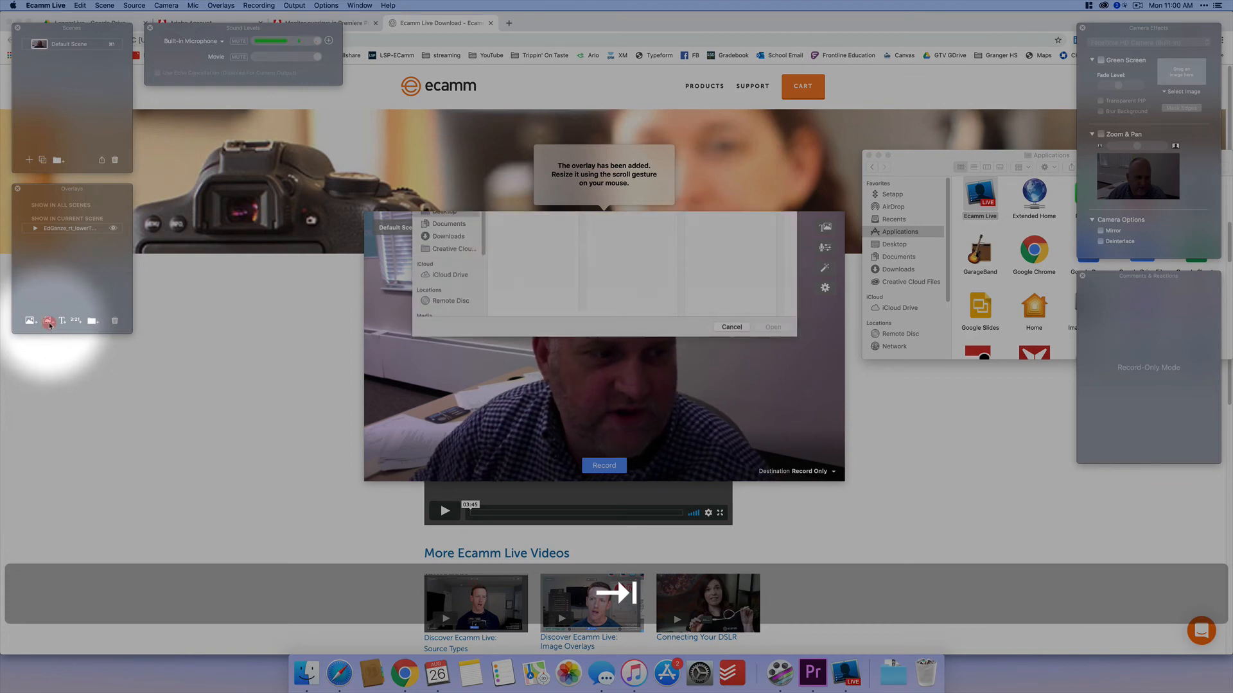
left_click(499, 252)
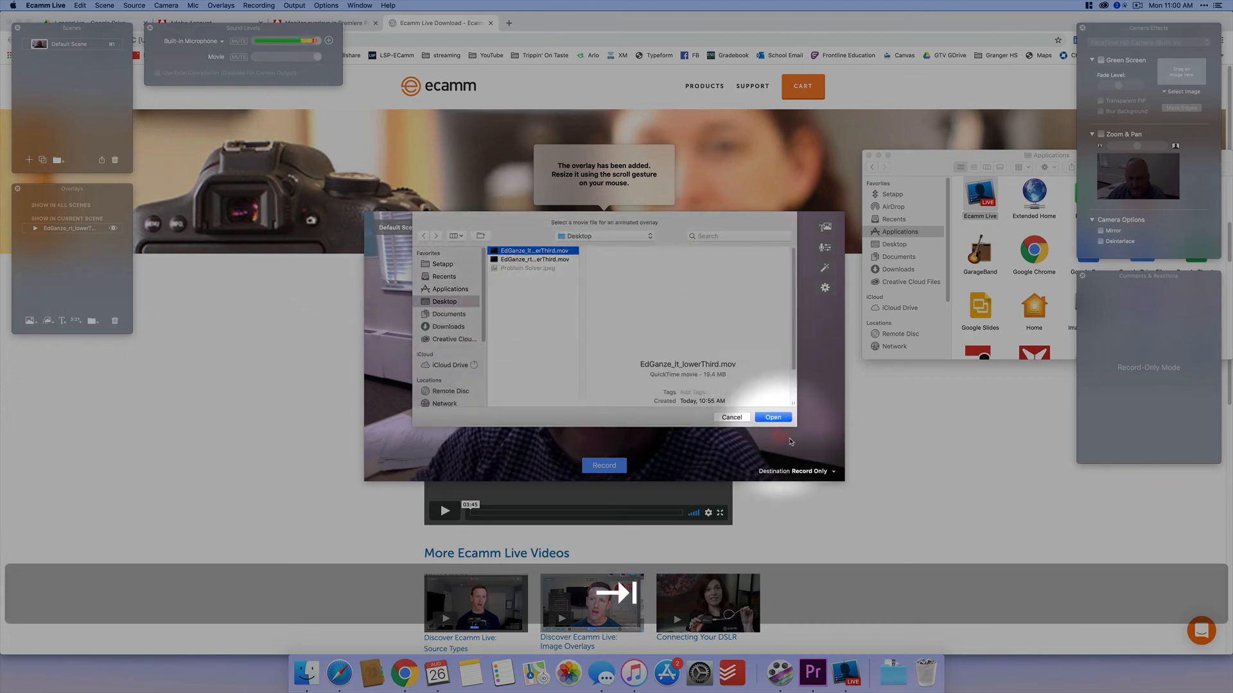
left_click(773, 417)
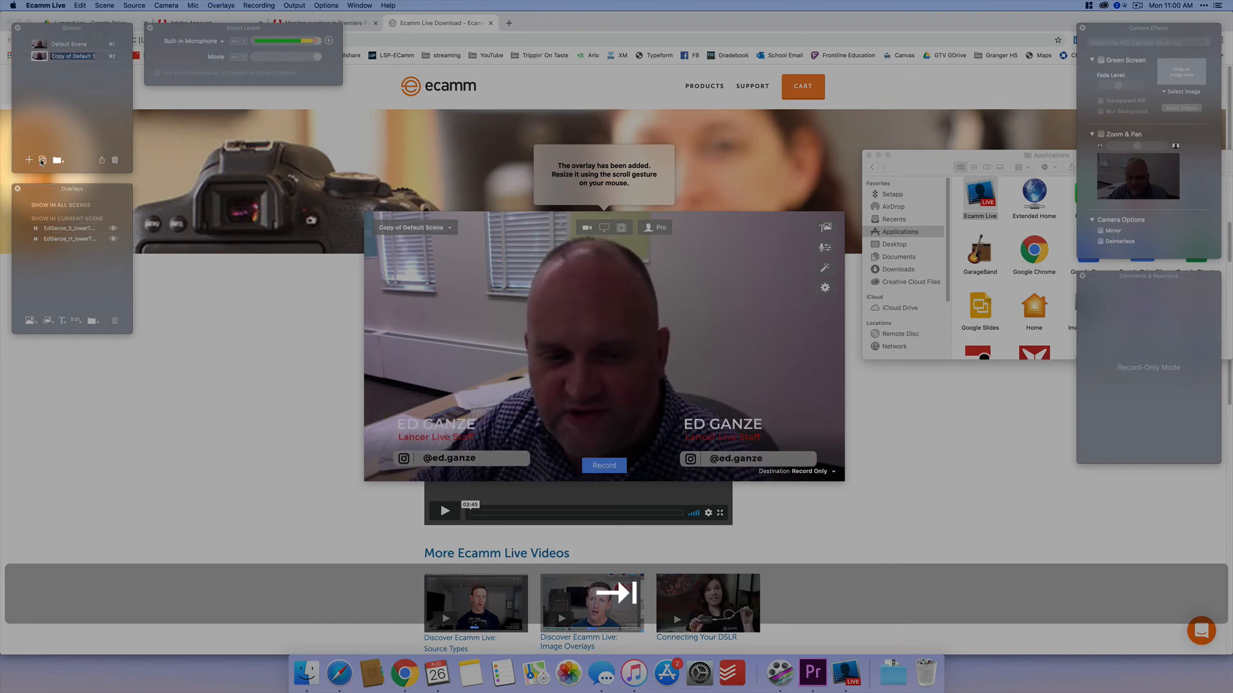
mouse_move(412, 424)
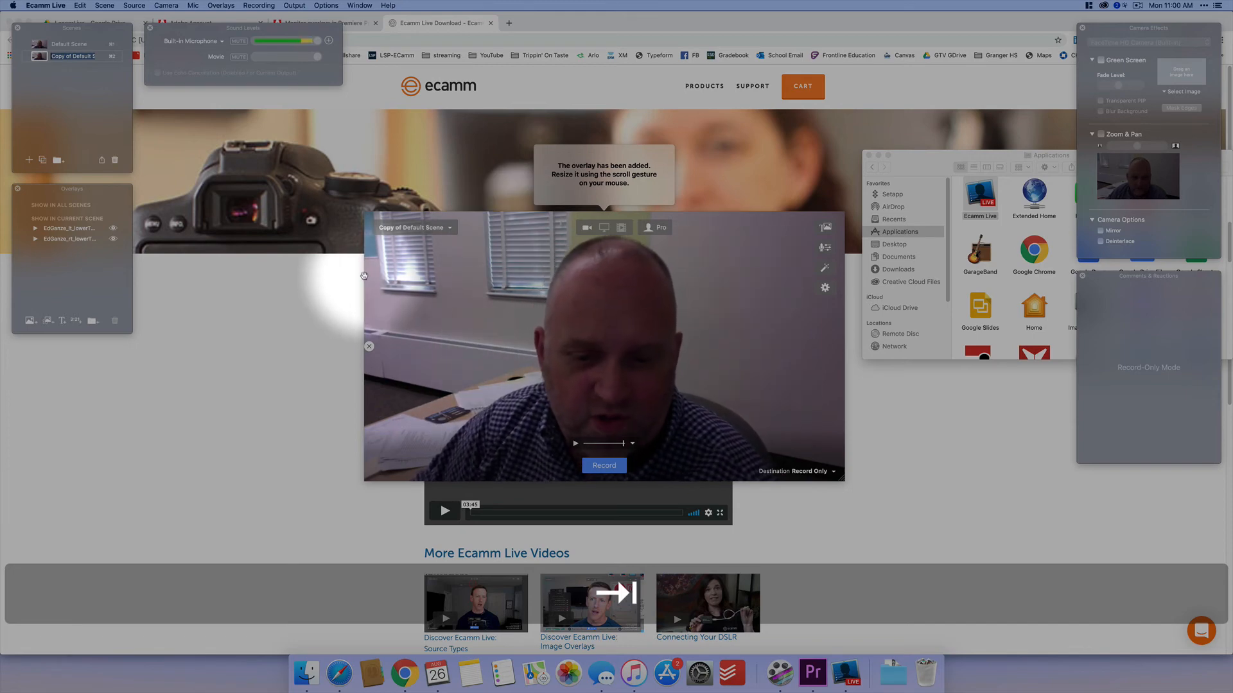
Switch to Google Drive in Chrome and open the Lower-Thirds folder inside LancerLive
left_click(314, 475)
left_click(89, 22)
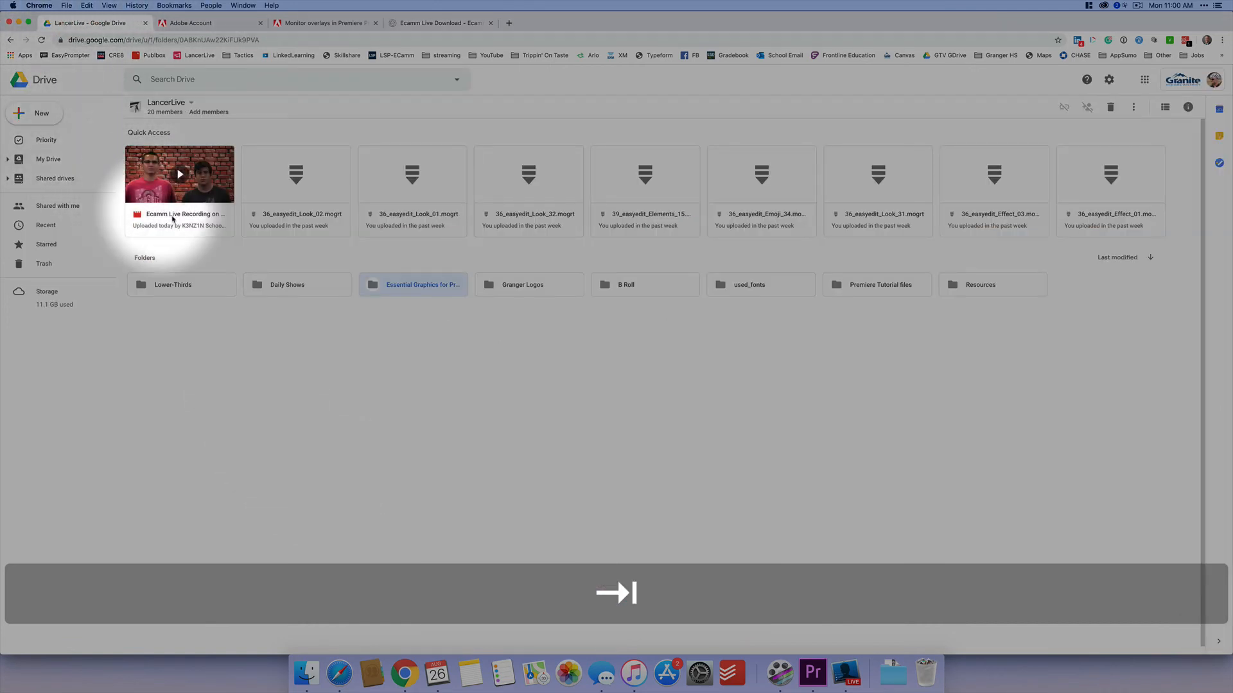
left_click(175, 289)
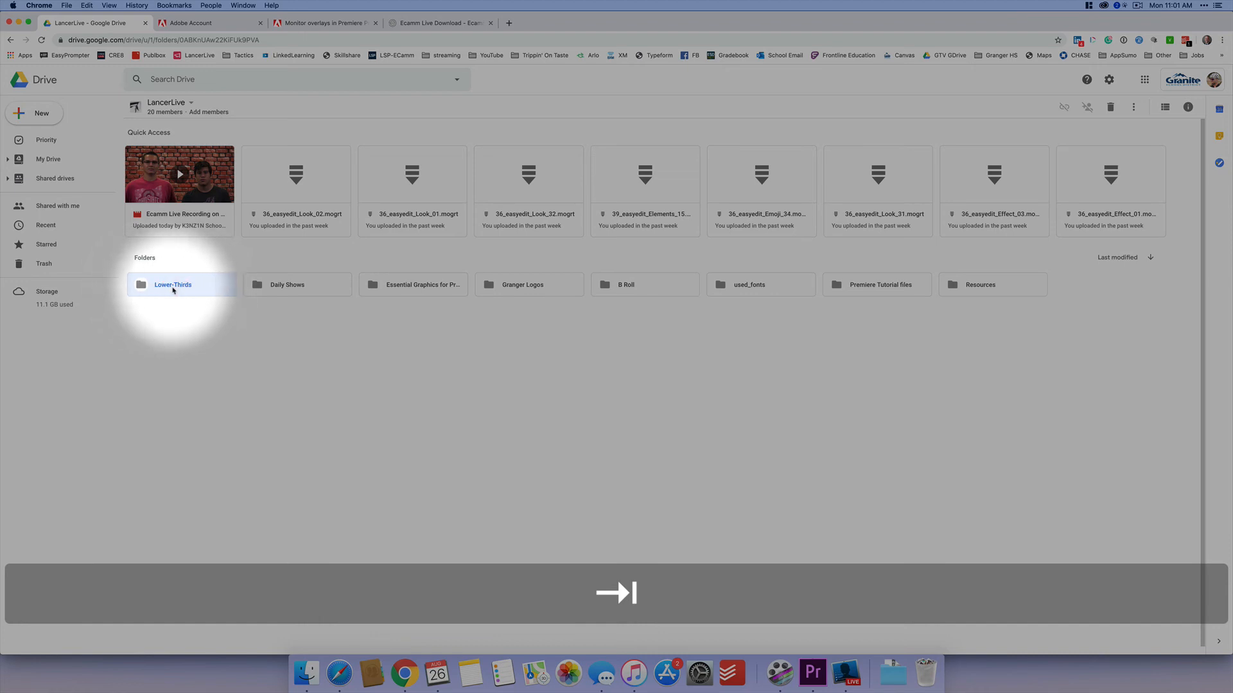
double_click(173, 289)
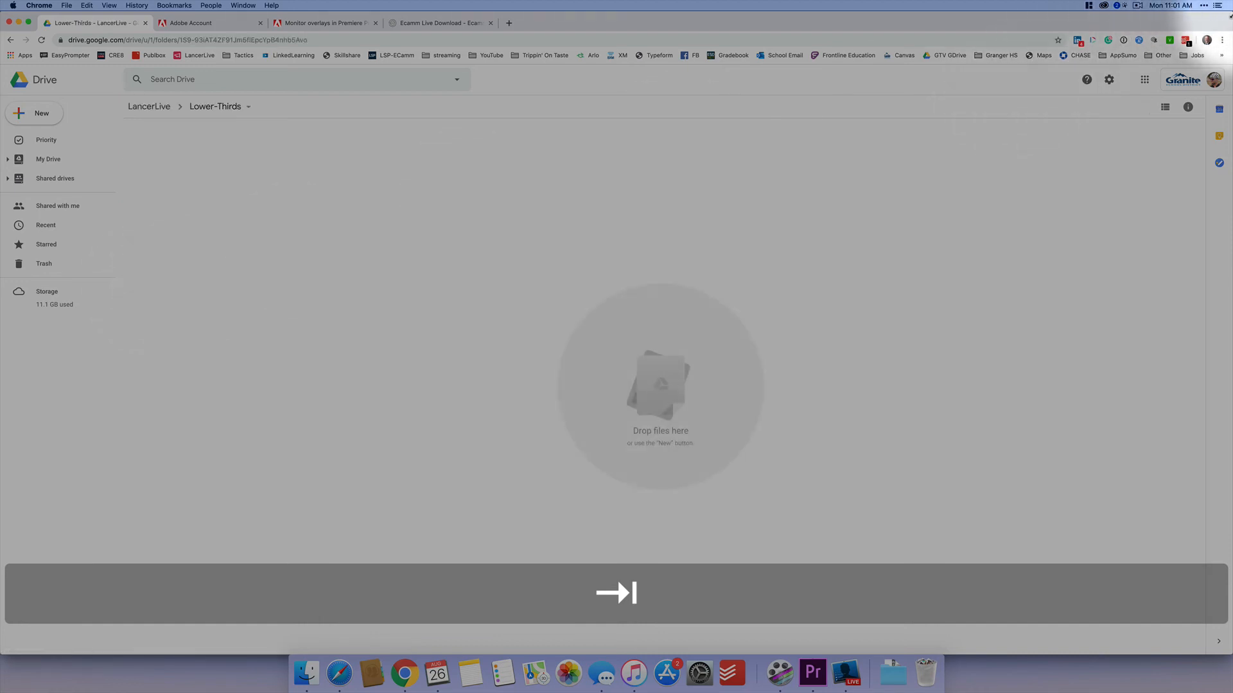
Narrow the Chrome window to make room and show the Desktop folder in a Finder window beside the Drive folder
left_click_drag(1228, 14, 798, 39)
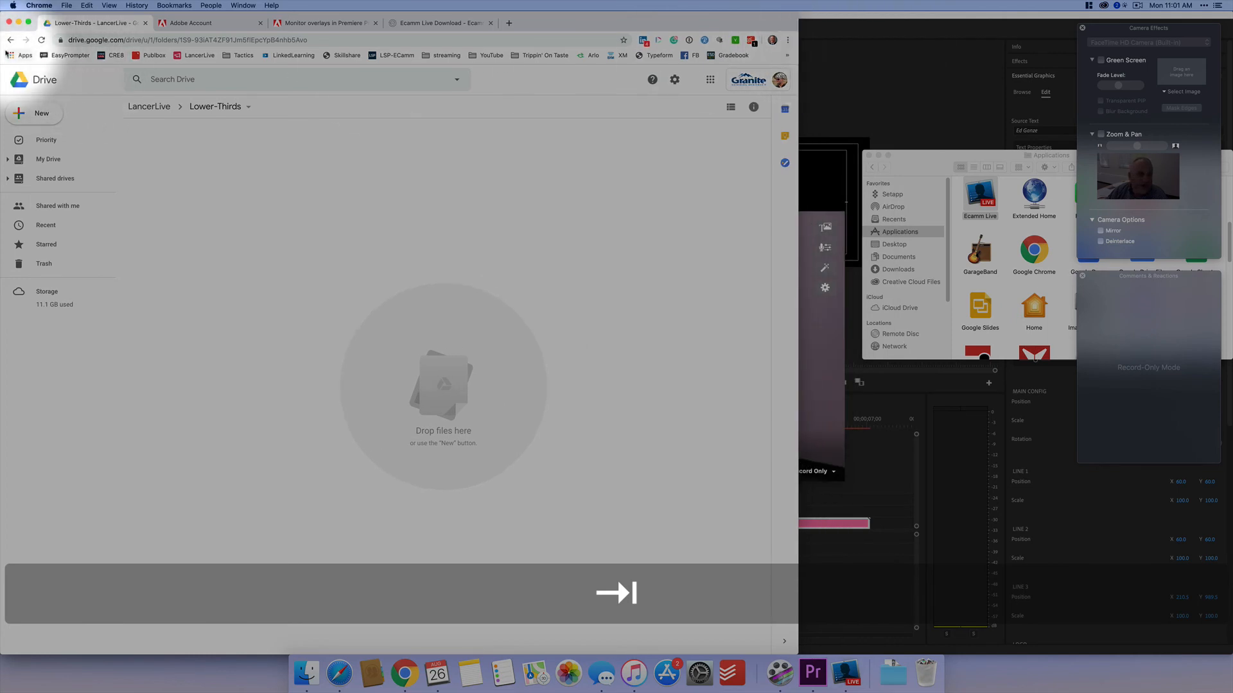
left_click(39, 114)
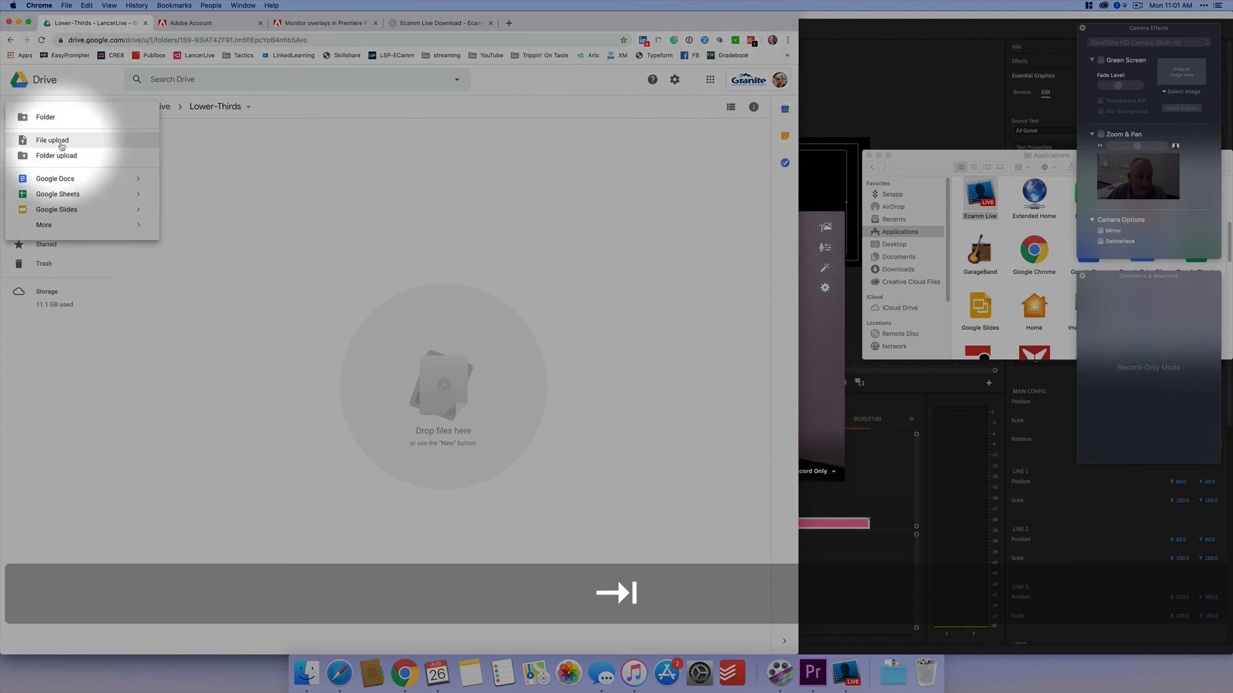
left_click(306, 673)
left_click_drag(934, 162, 670, 97)
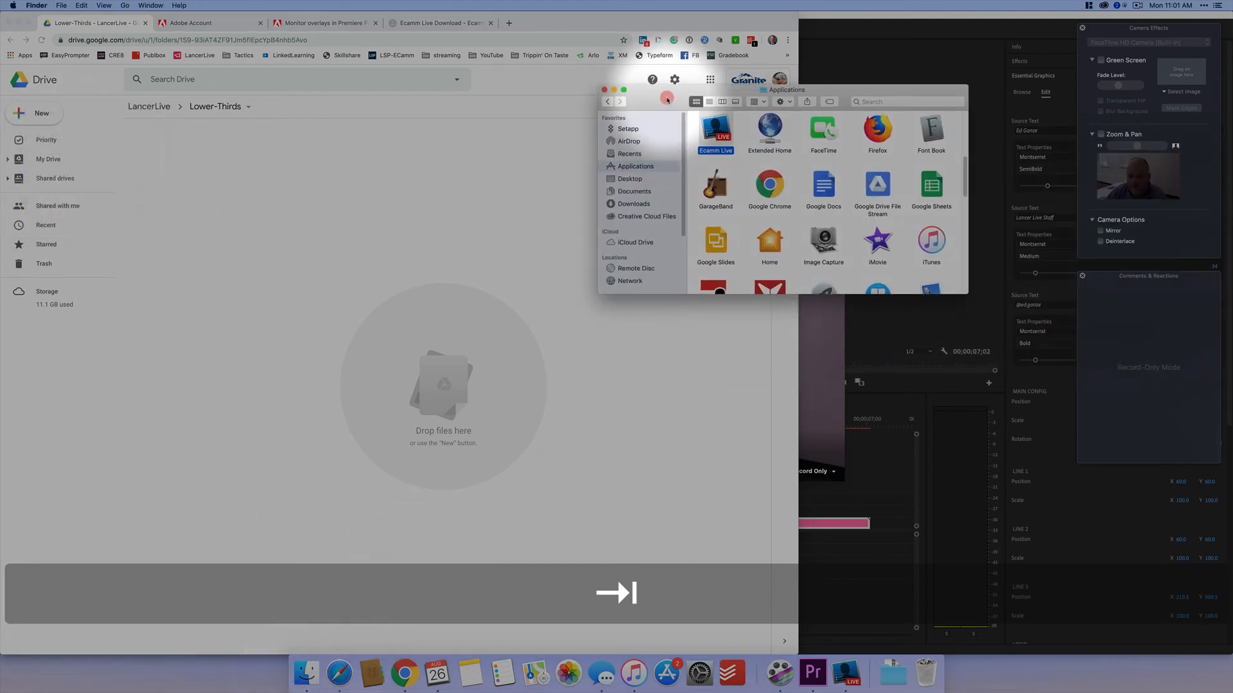
left_click(629, 180)
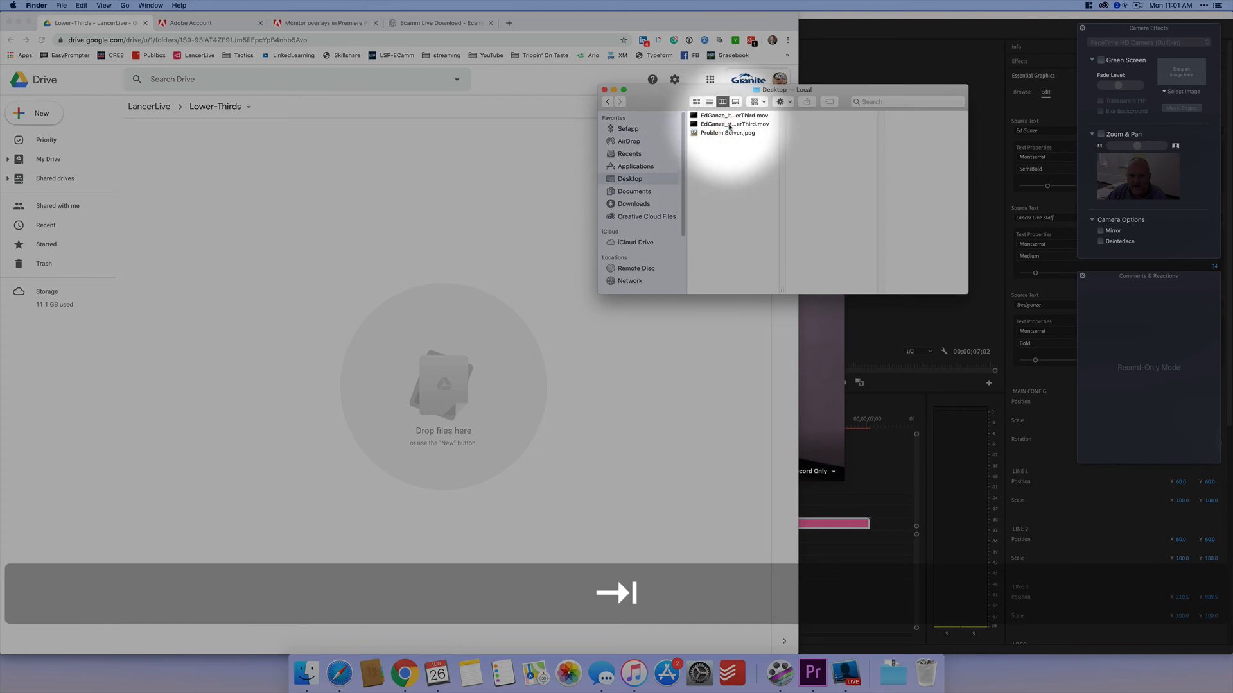
Upload both the left and right lower-third .mov files from the Desktop to the Lower-Thirds folder in Google Drive
left_click(727, 122)
left_click(727, 116, "shift")
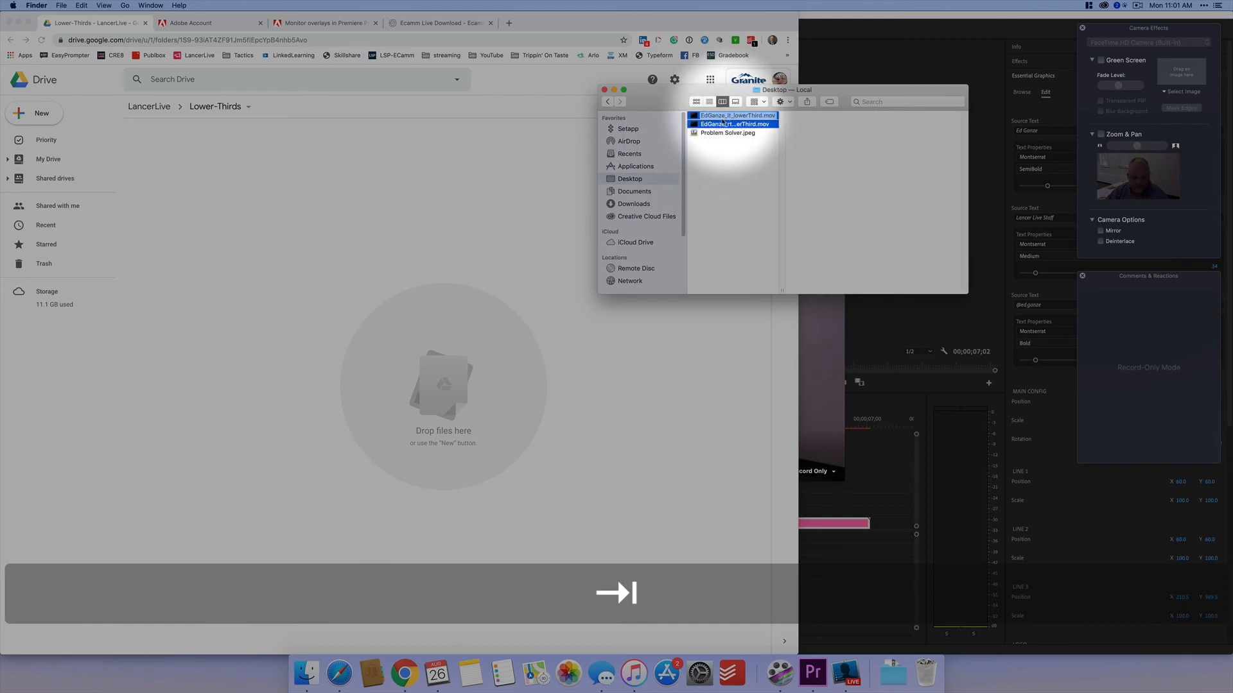
left_click(732, 125)
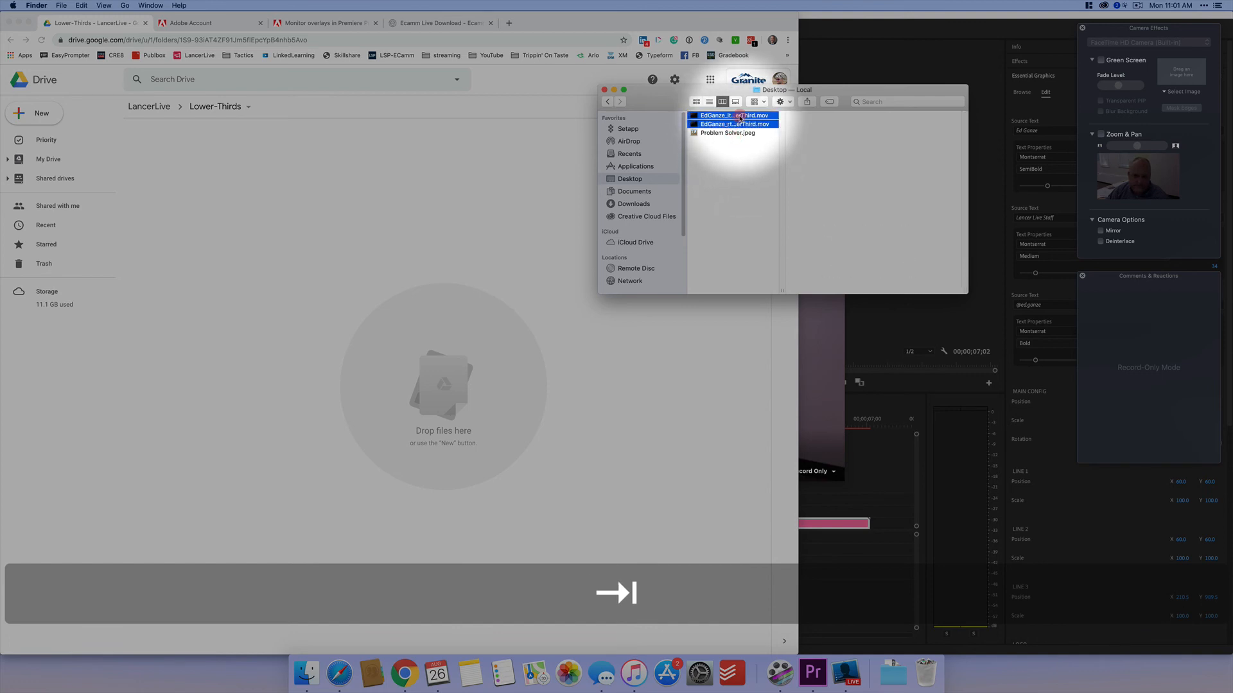
left_click_drag(740, 118, 426, 242)
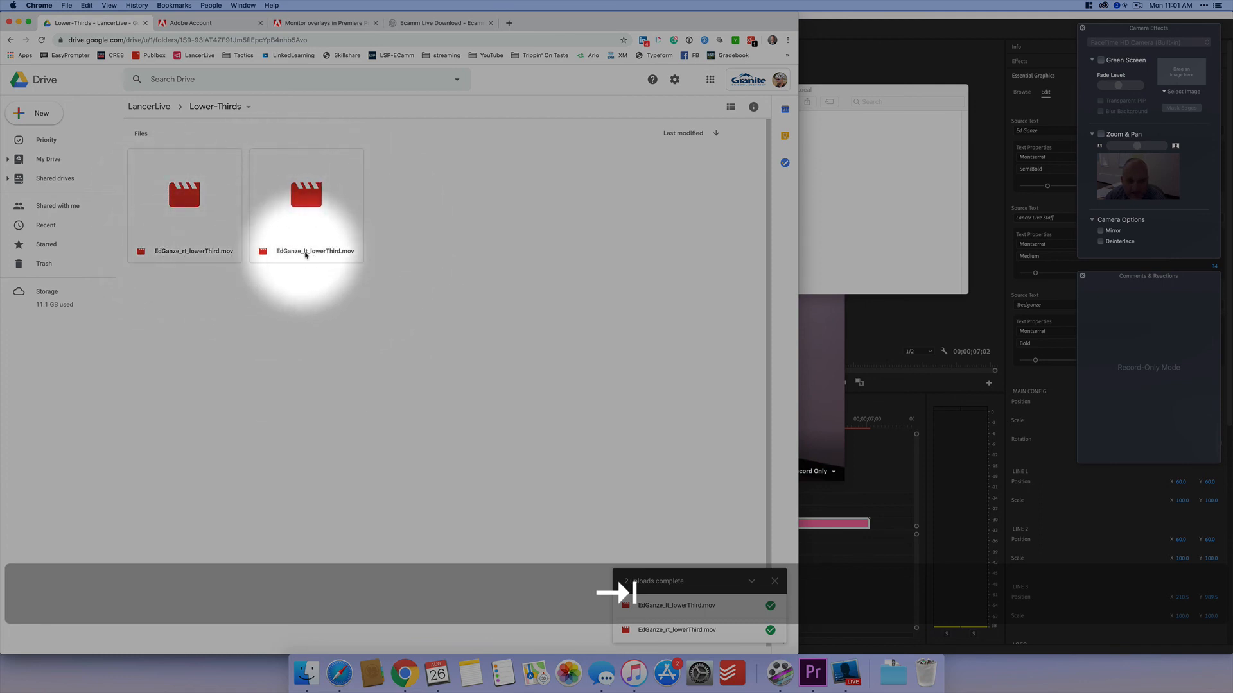
Play the preview of the left lower-third movie stored on the Desktop
left_click(839, 239)
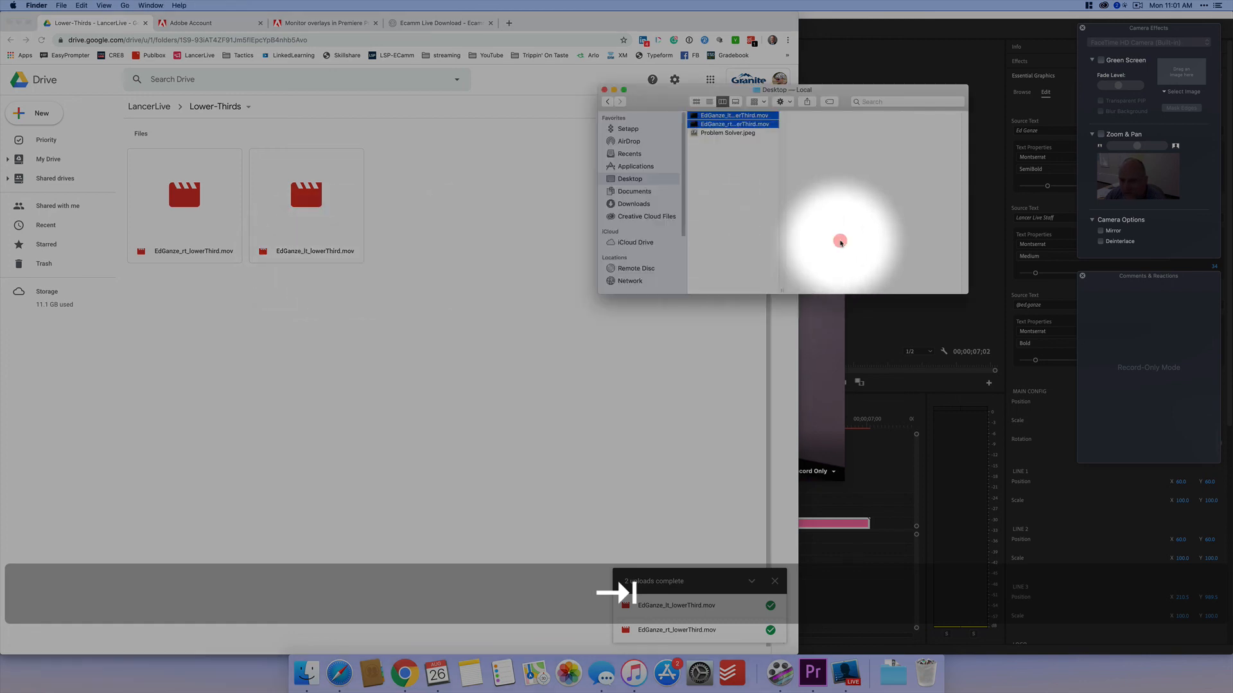
left_click(706, 124)
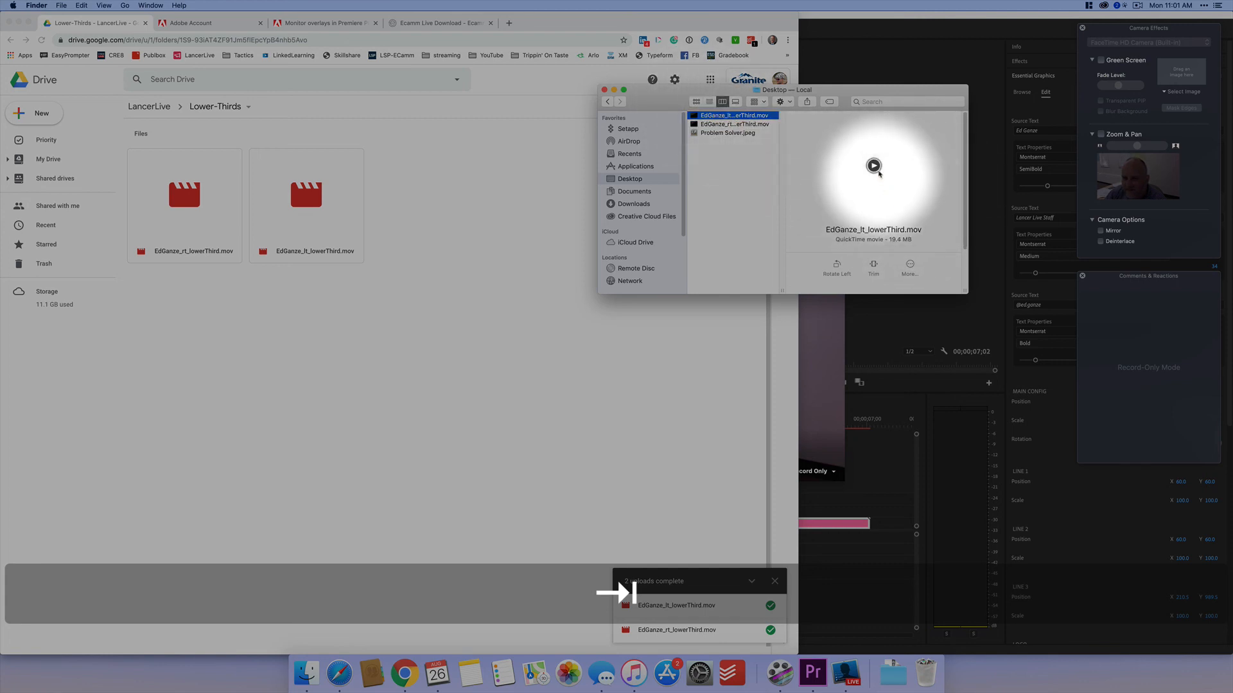
left_click(873, 165)
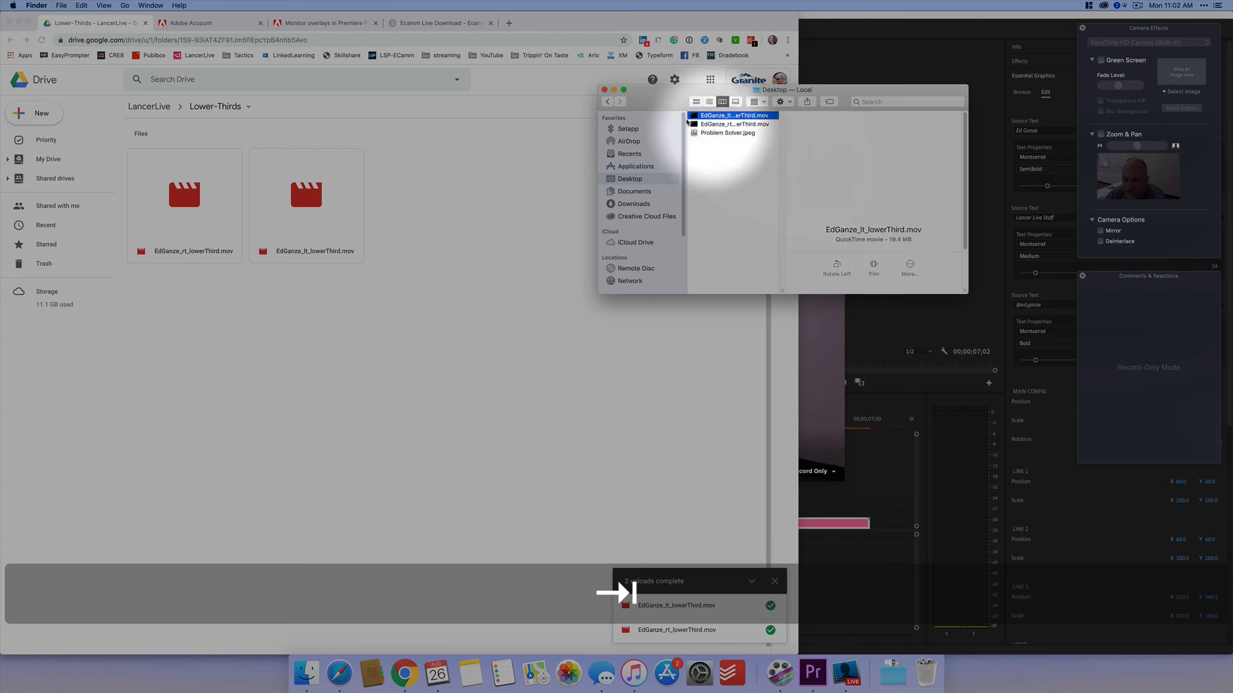
Close the Finder window and dismiss the upload notice in Google Drive
left_click(604, 90)
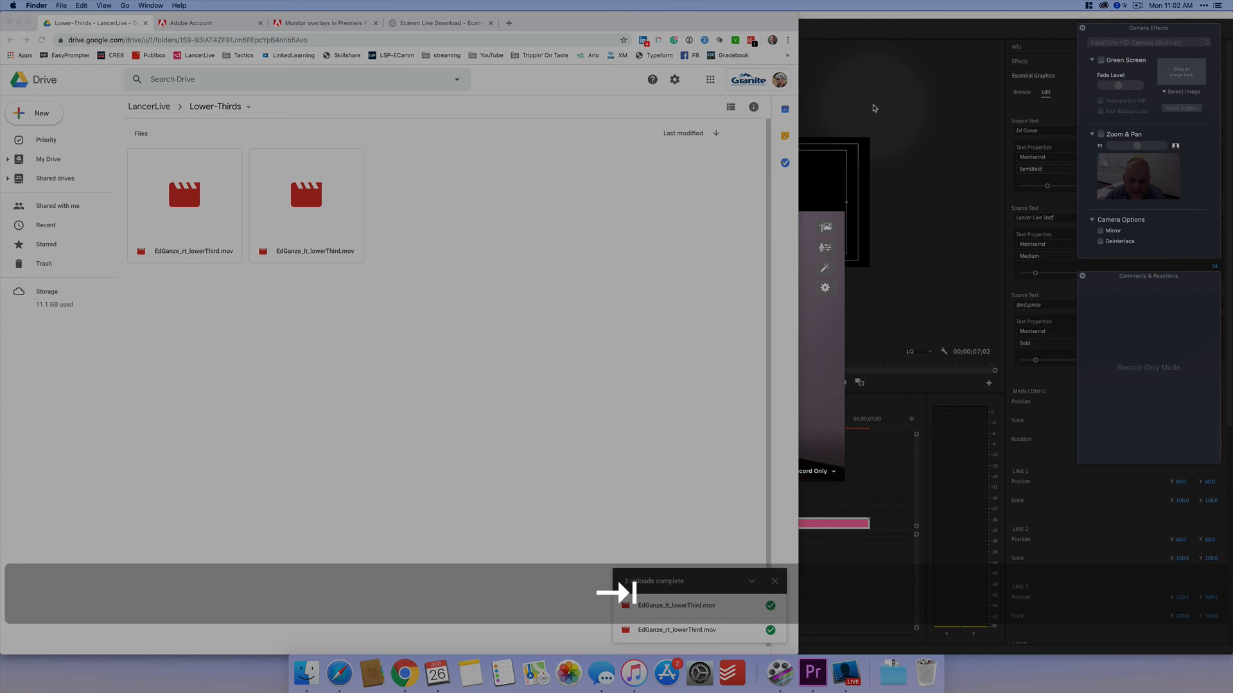
left_click(695, 180)
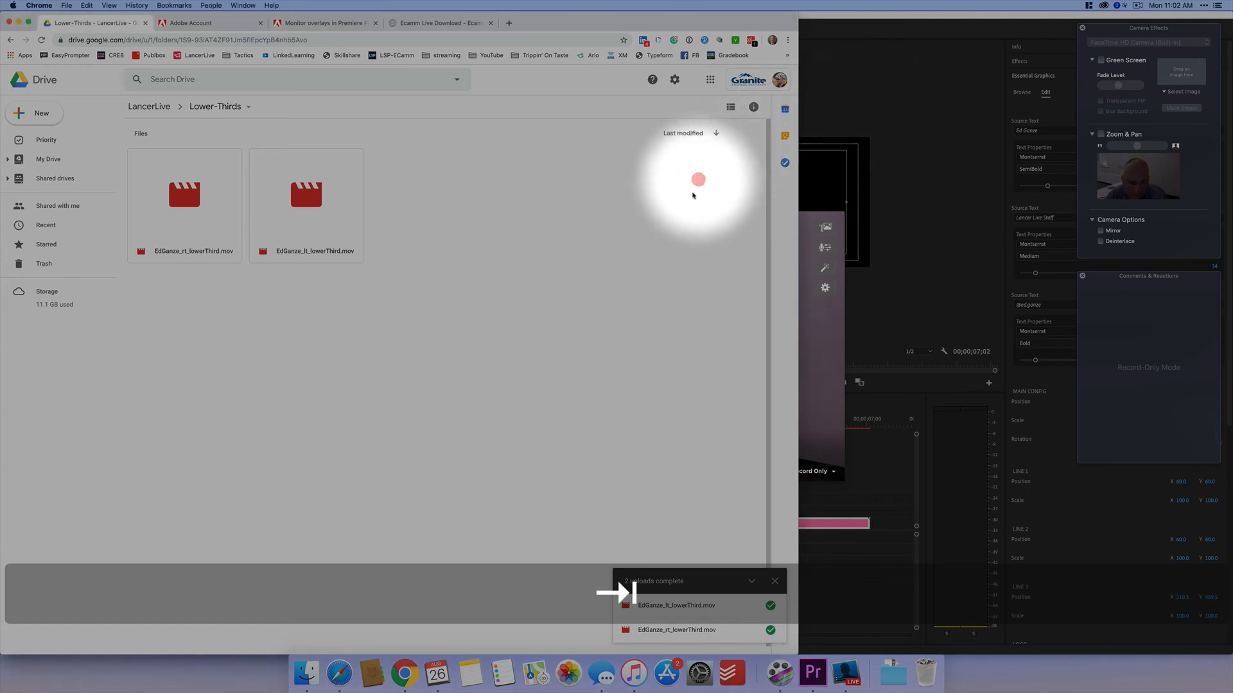
left_click(775, 583)
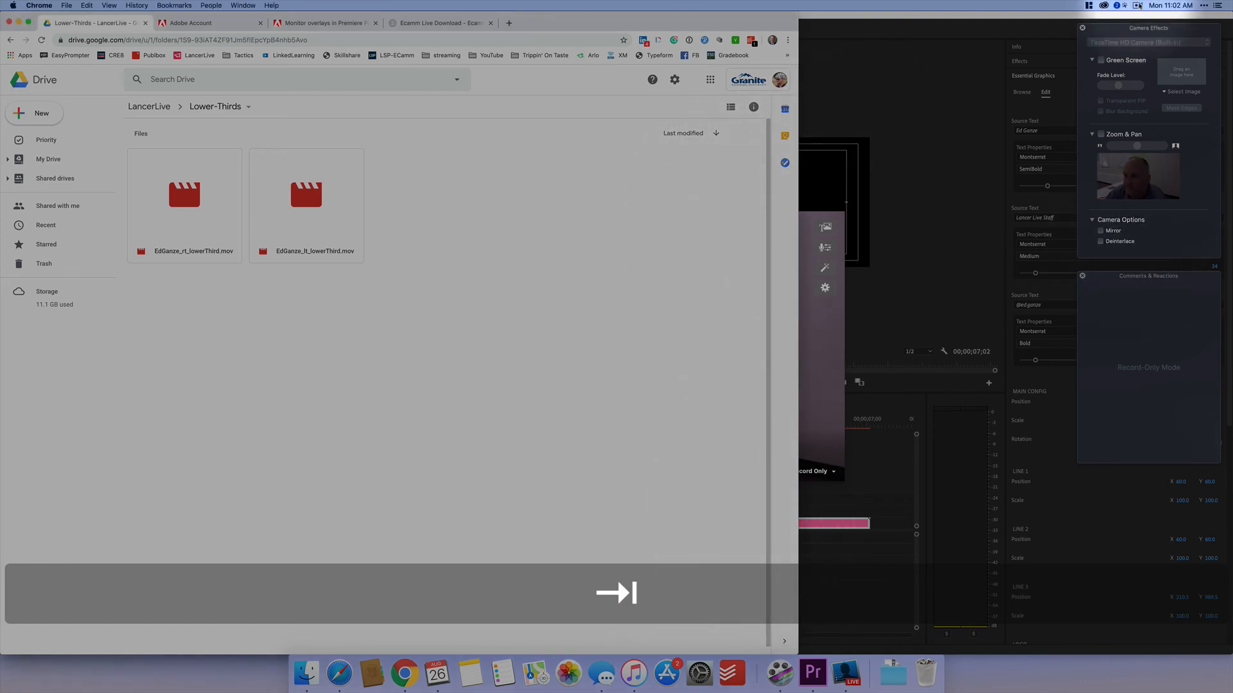